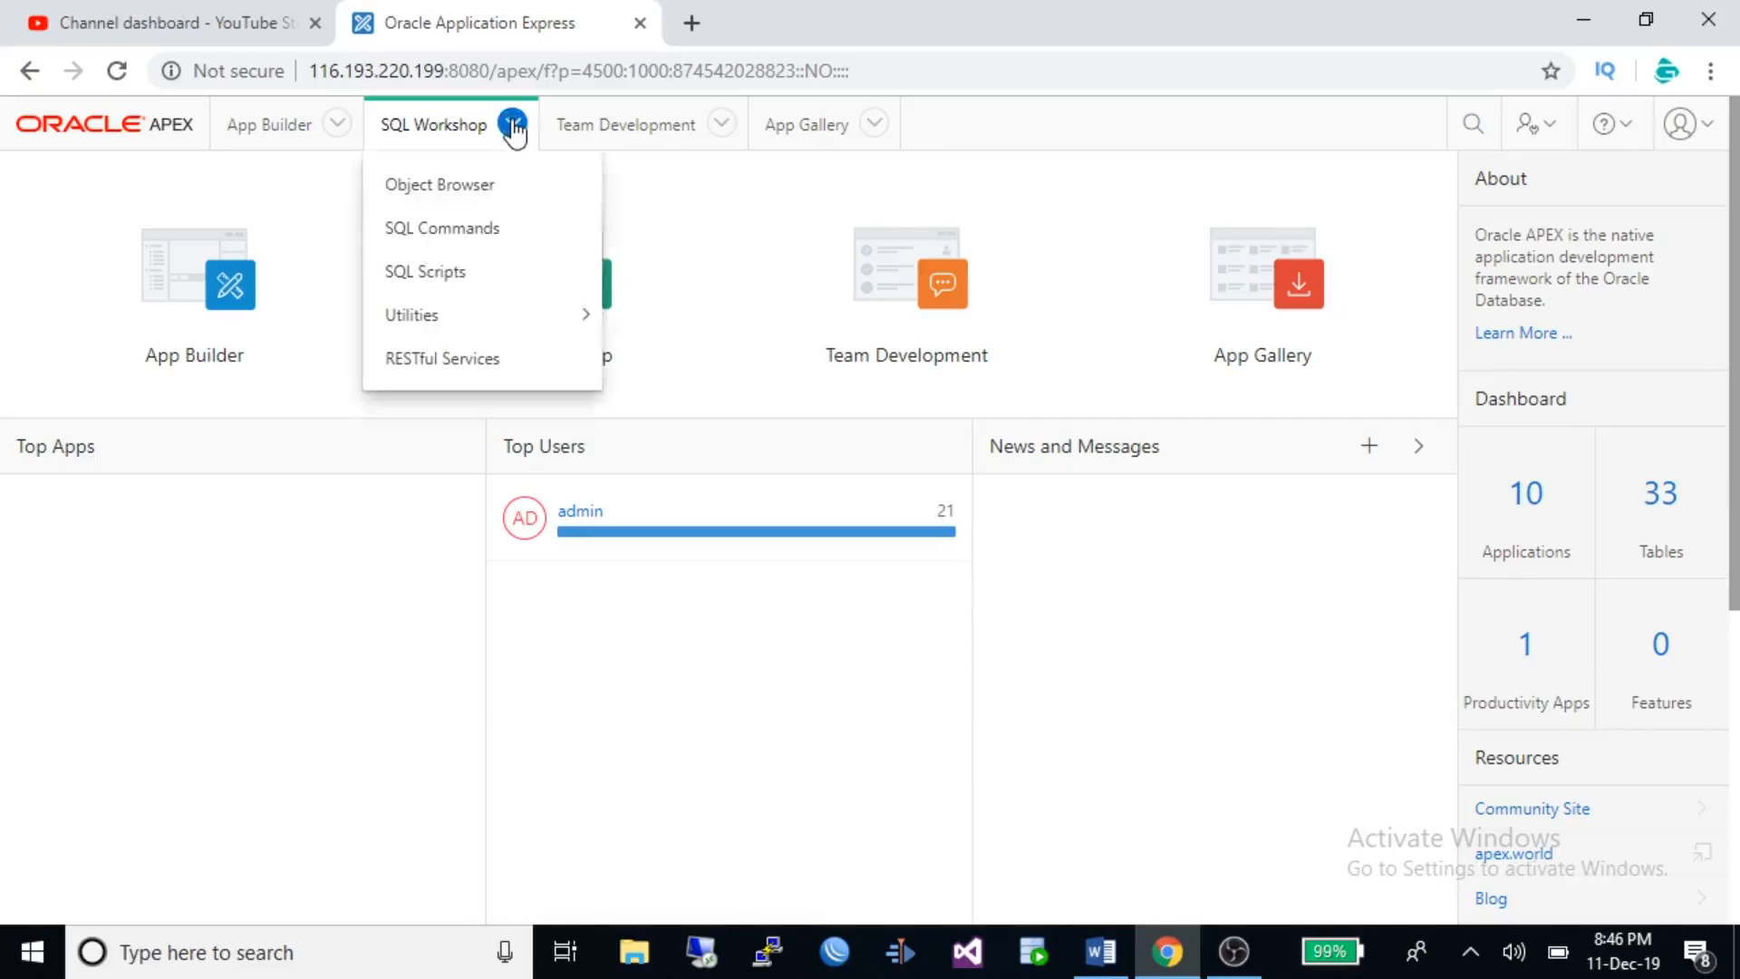
# Examine the CATEGORY table's columns, its data and the sequence used in its SQL trigger in the Object Browser.
pyautogui.click(473, 191)
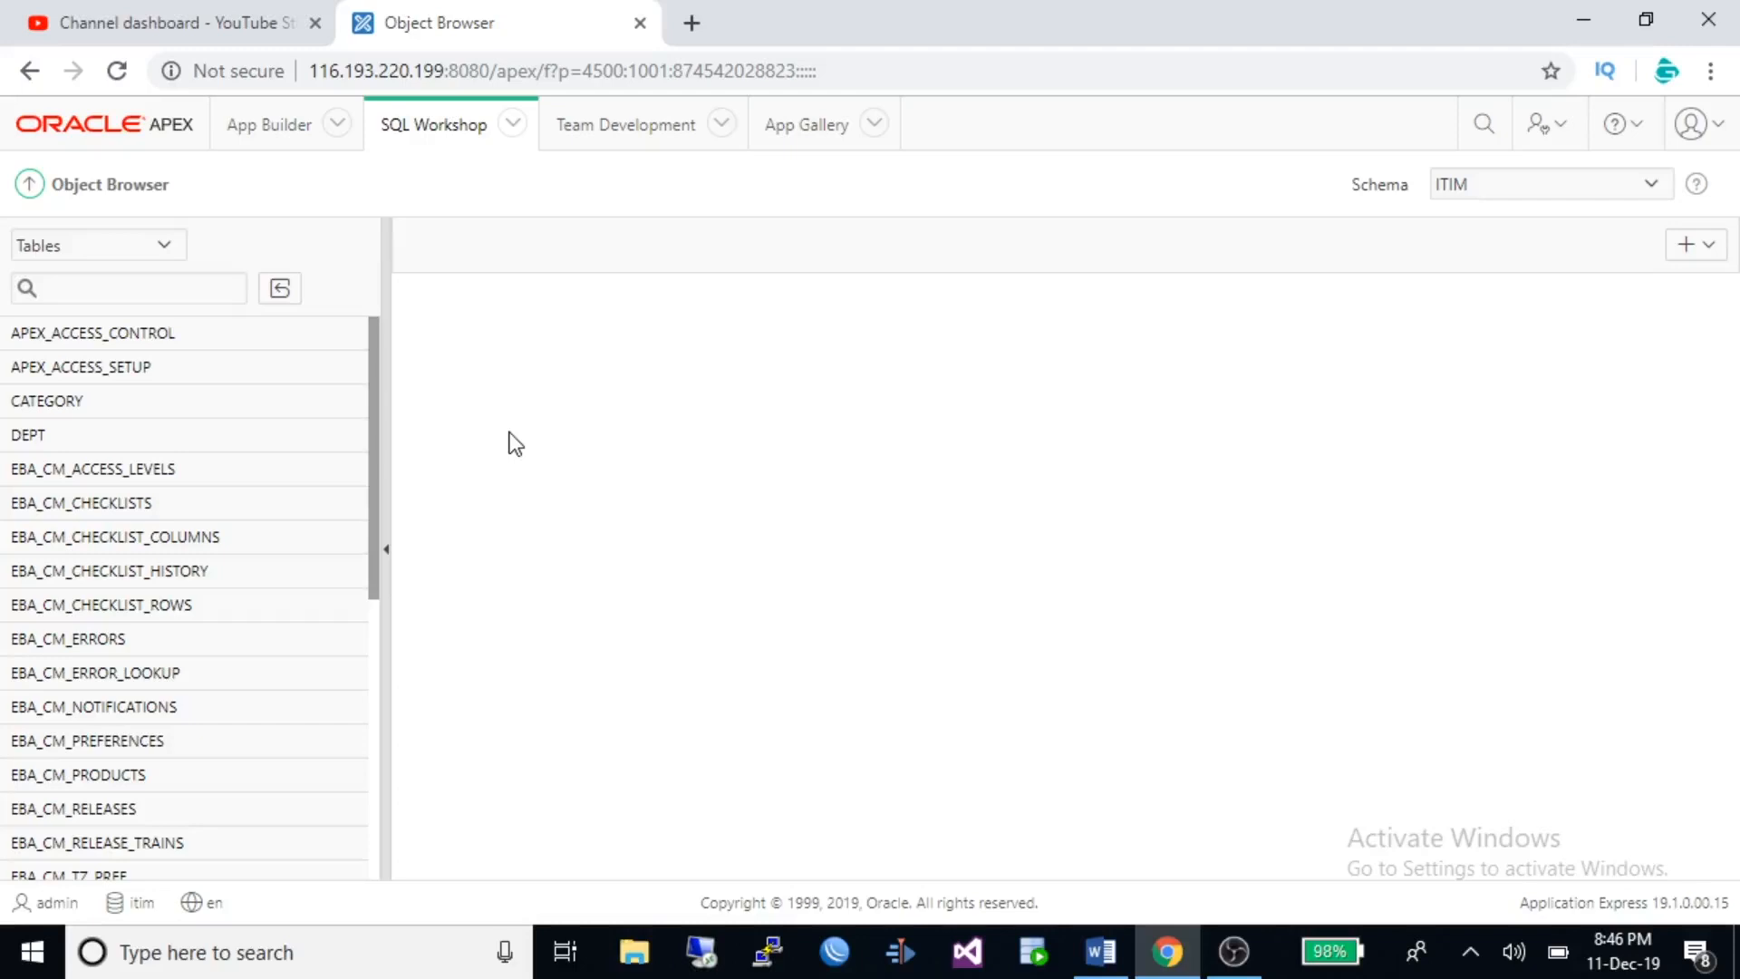
pyautogui.click(40, 401)
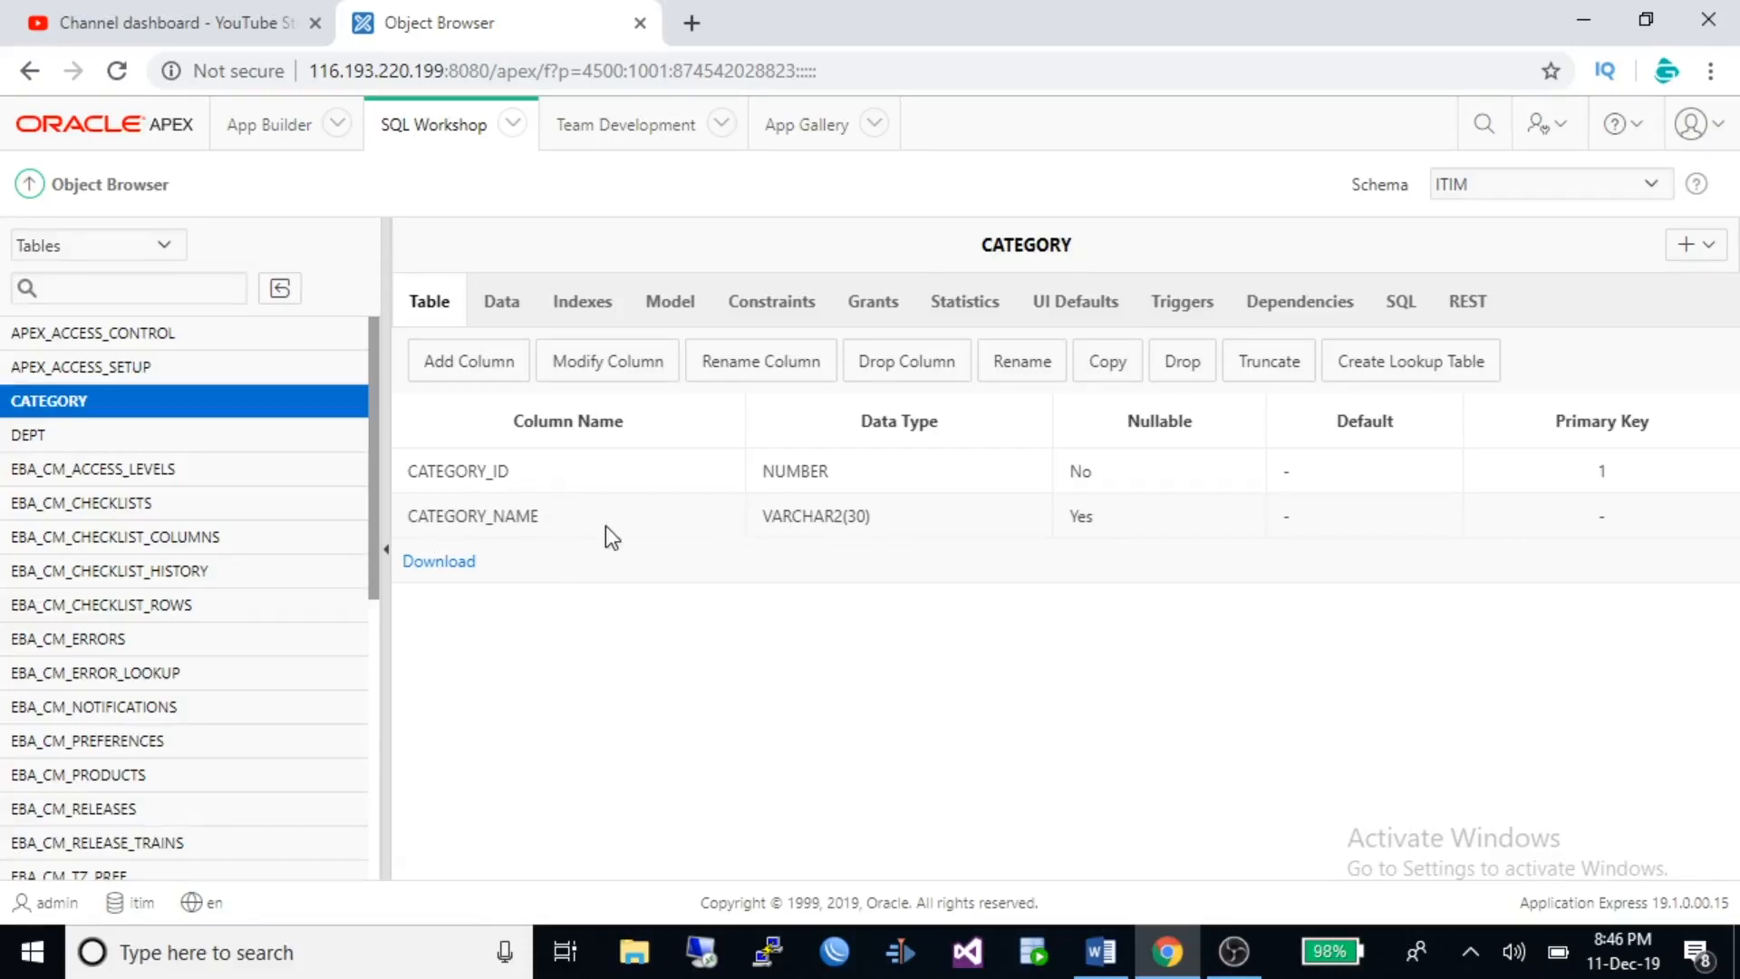
pyautogui.click(508, 309)
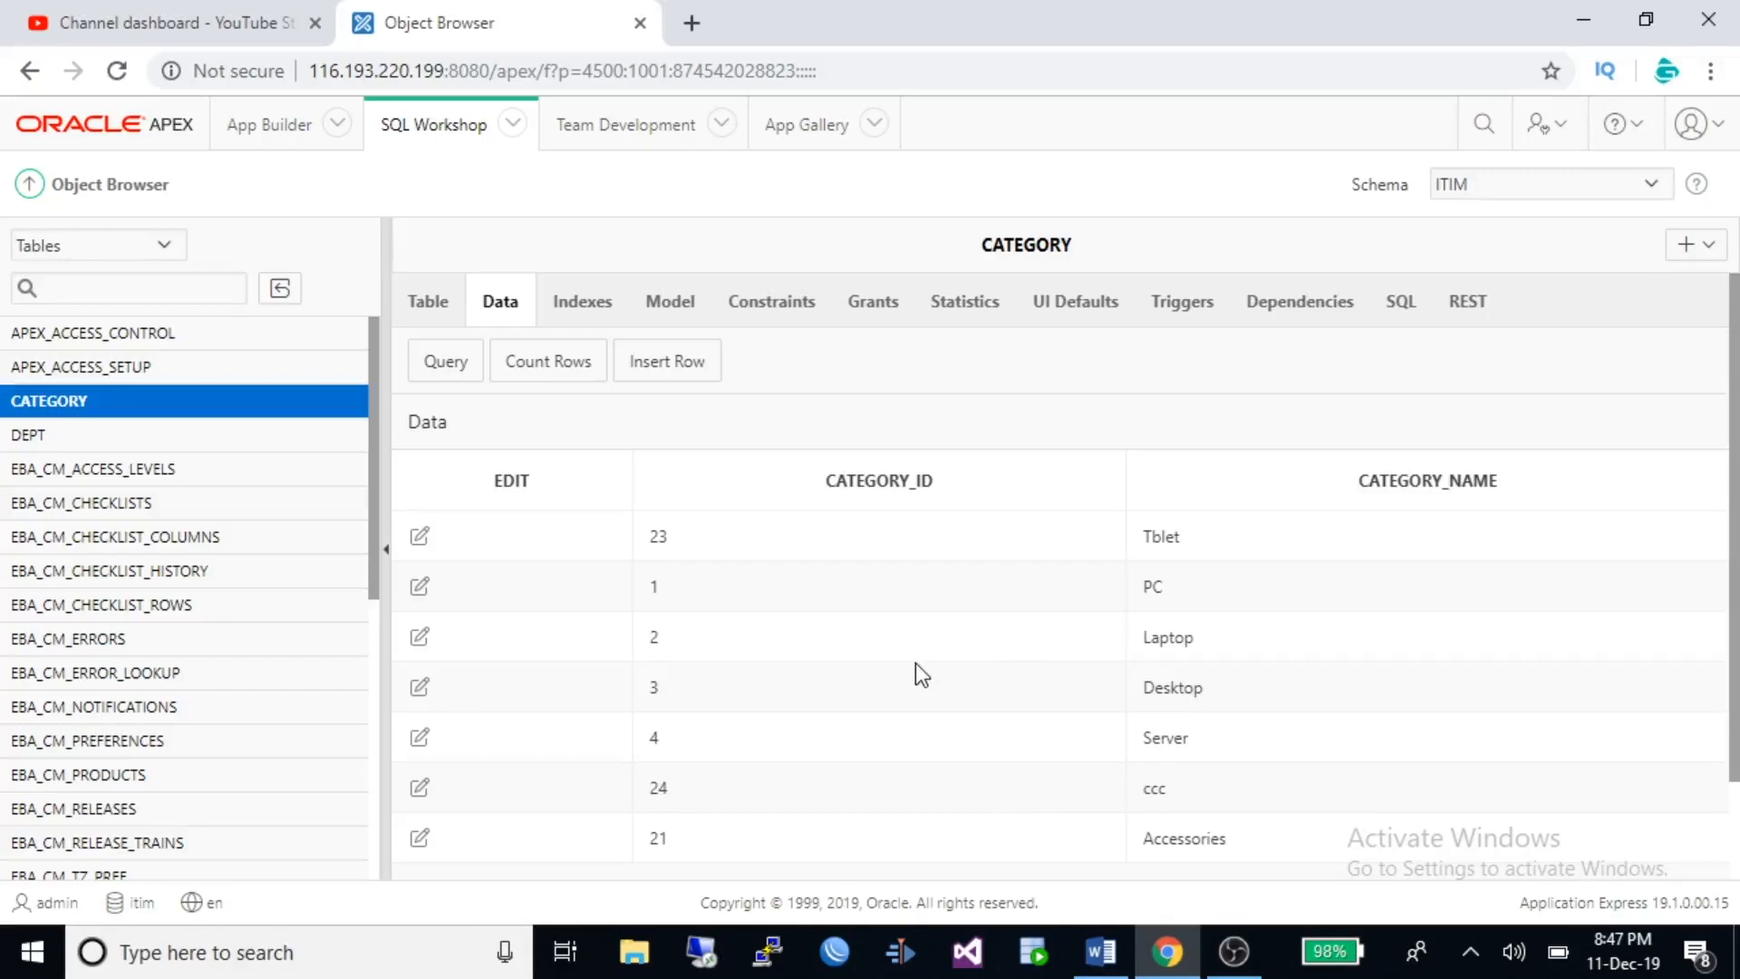
pyautogui.click(1402, 308)
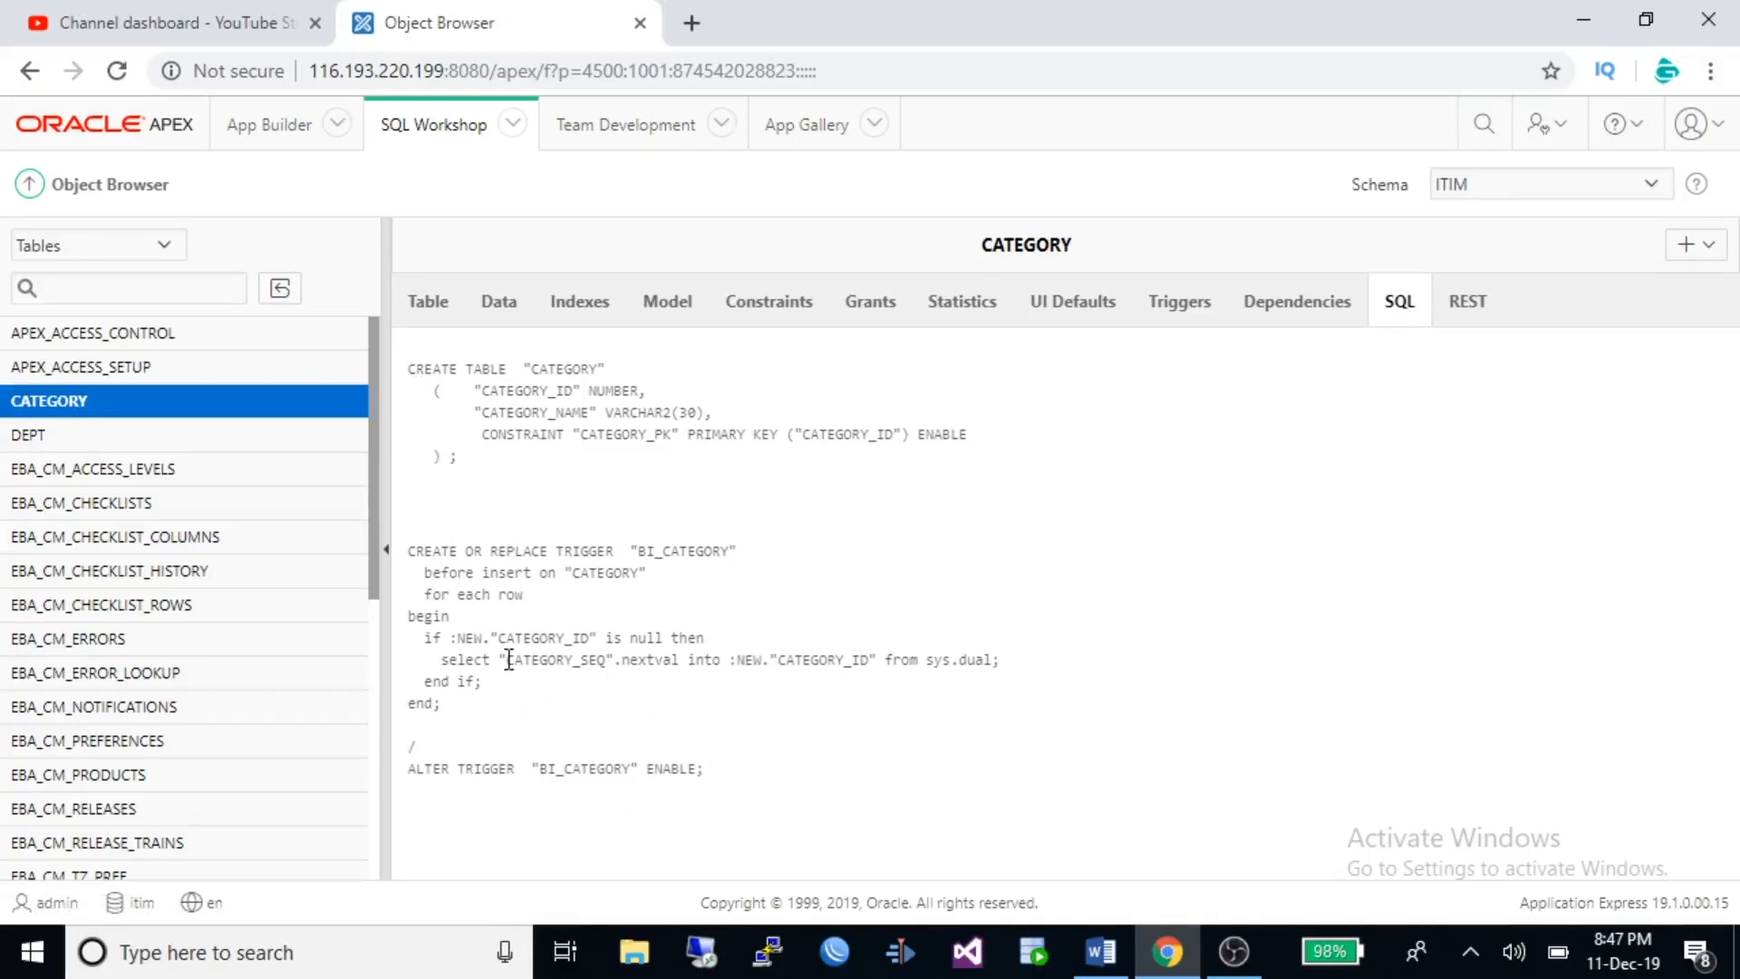
pyautogui.moveTo(509, 660); pyautogui.dragTo(608, 661)
# Examine the PRODUCTS table's columns, its data and the sequence used in its SQL trigger.
pyautogui.moveTo(377, 404); pyautogui.dragTo(323, 644)
pyautogui.click(70, 571)
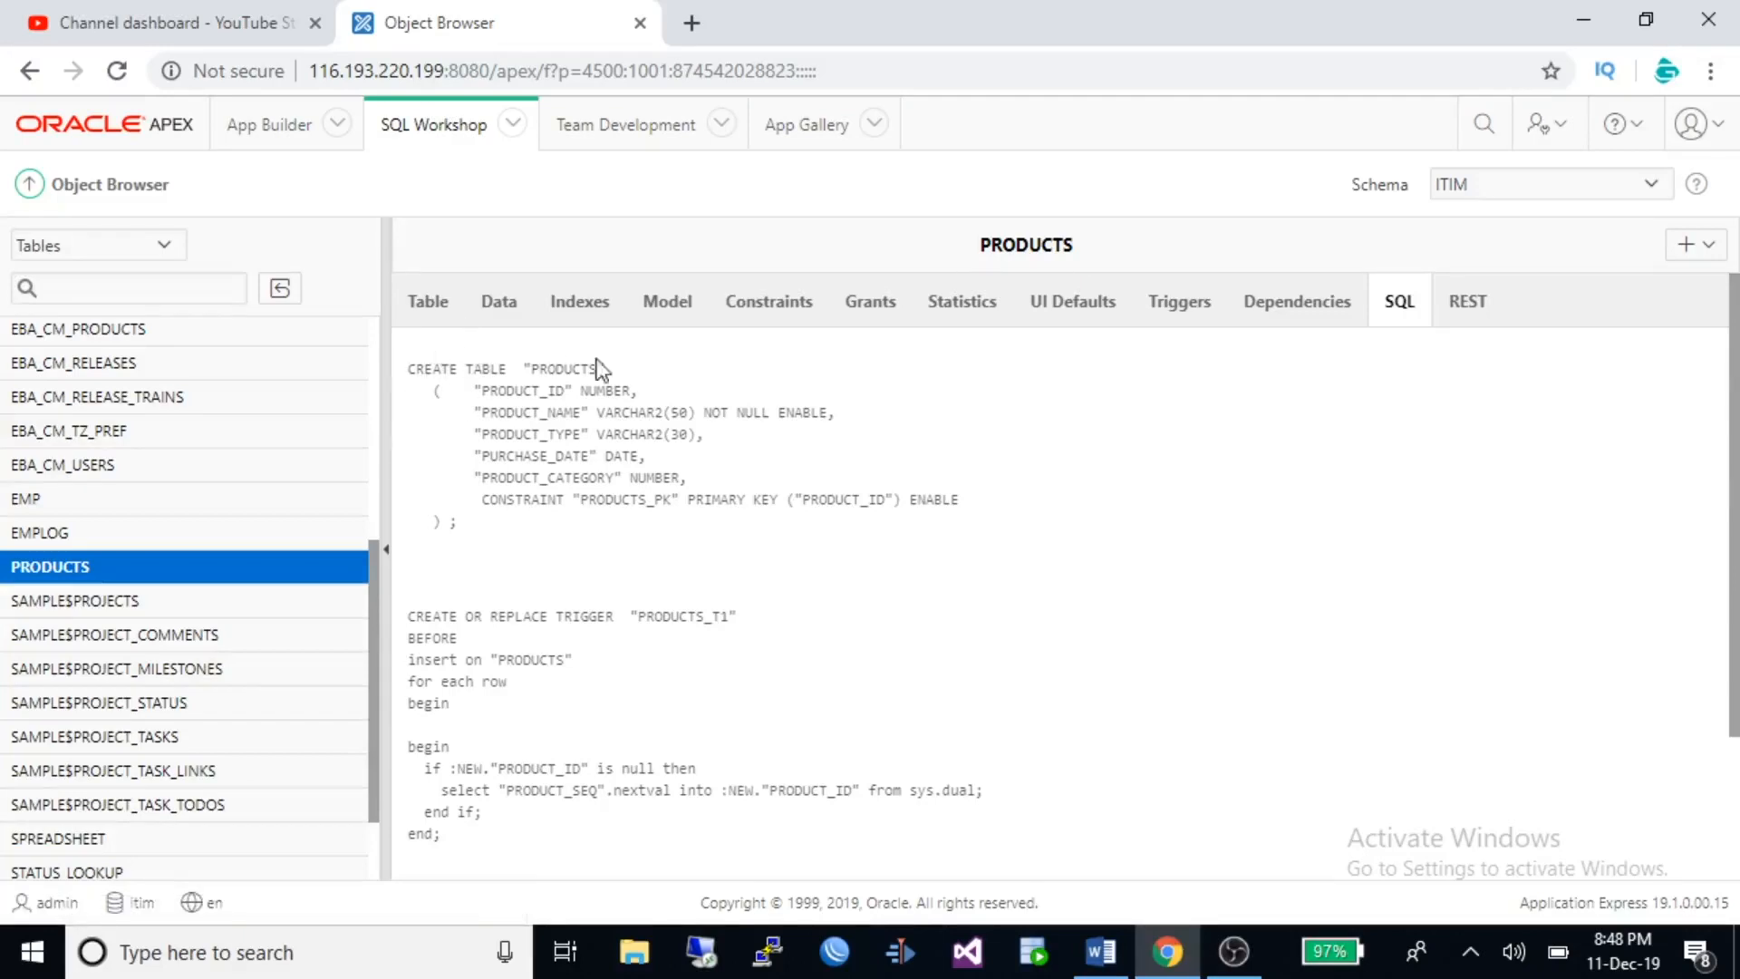
pyautogui.click(421, 313)
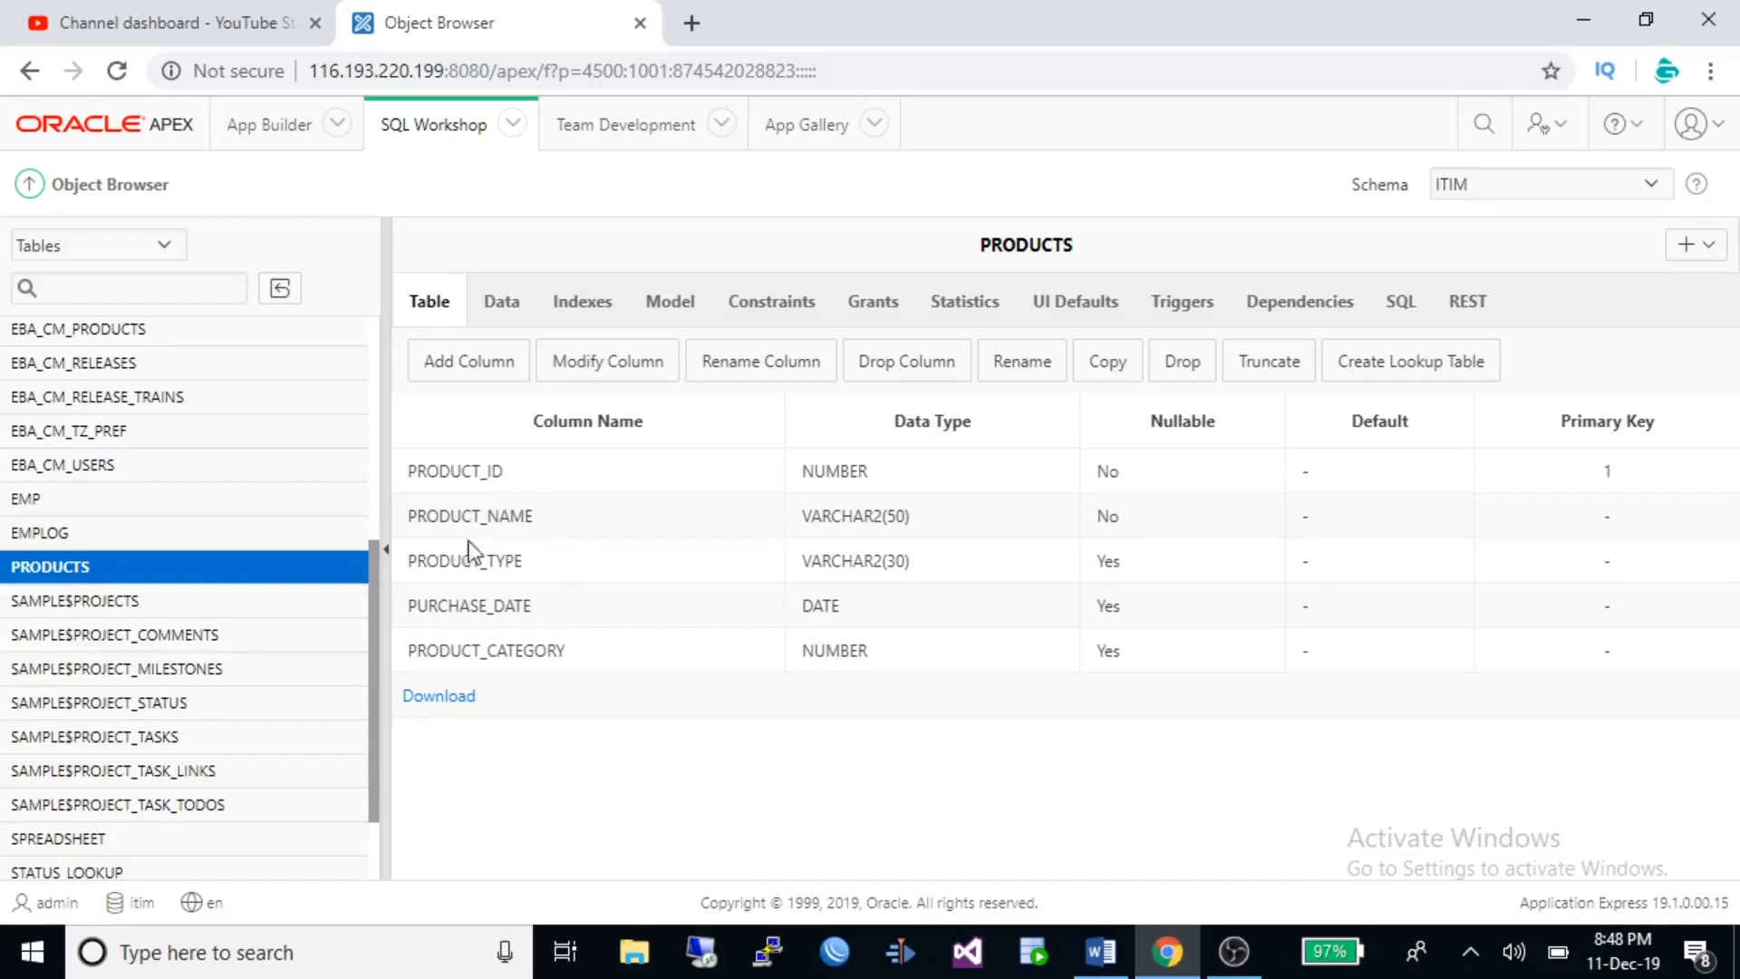
pyautogui.moveTo(410, 653); pyautogui.dragTo(615, 675)
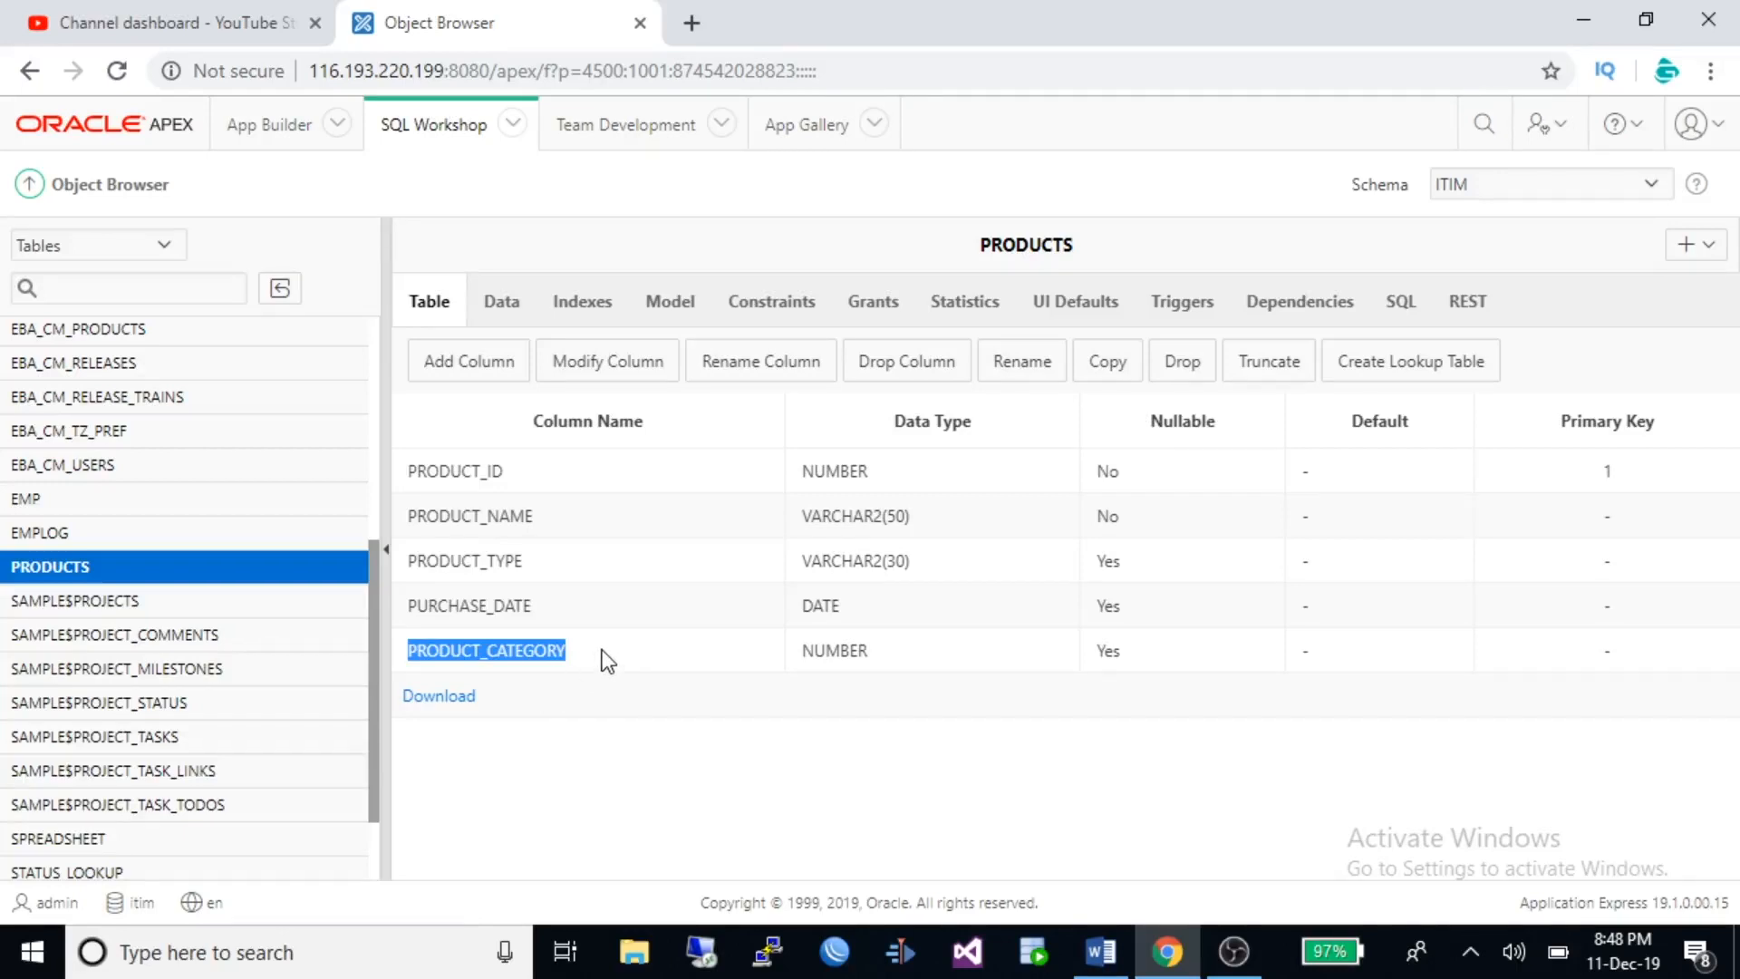
pyautogui.click(501, 302)
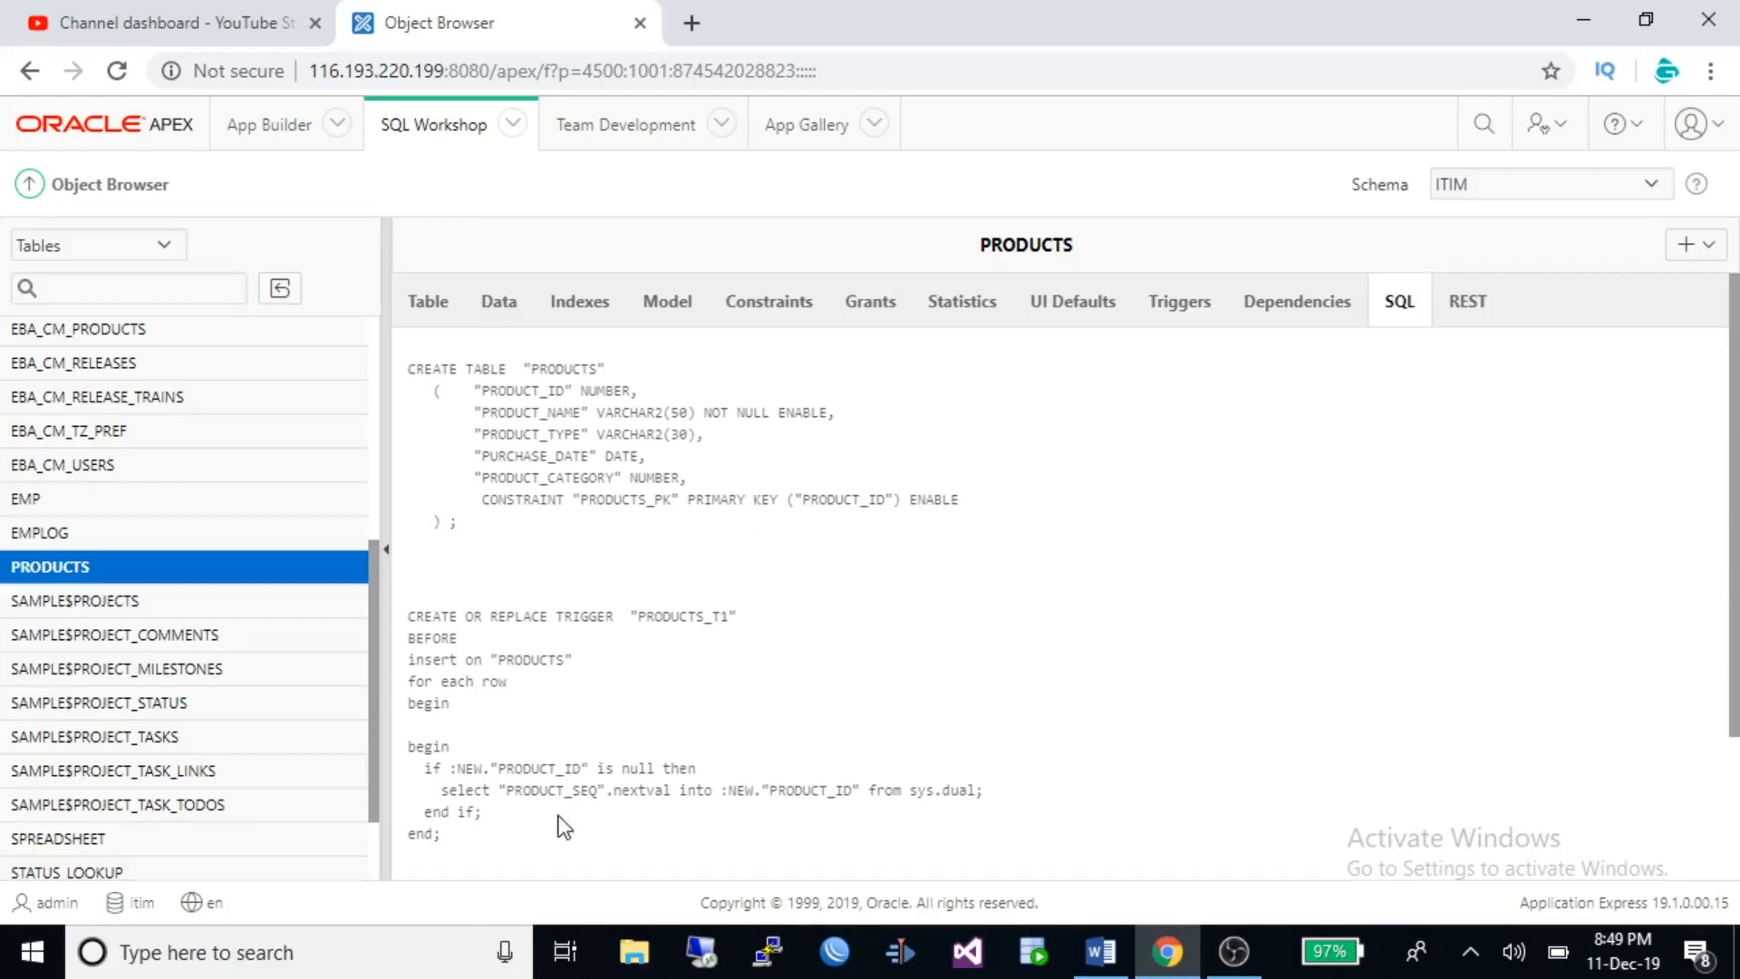
pyautogui.moveTo(509, 790); pyautogui.dragTo(601, 791)
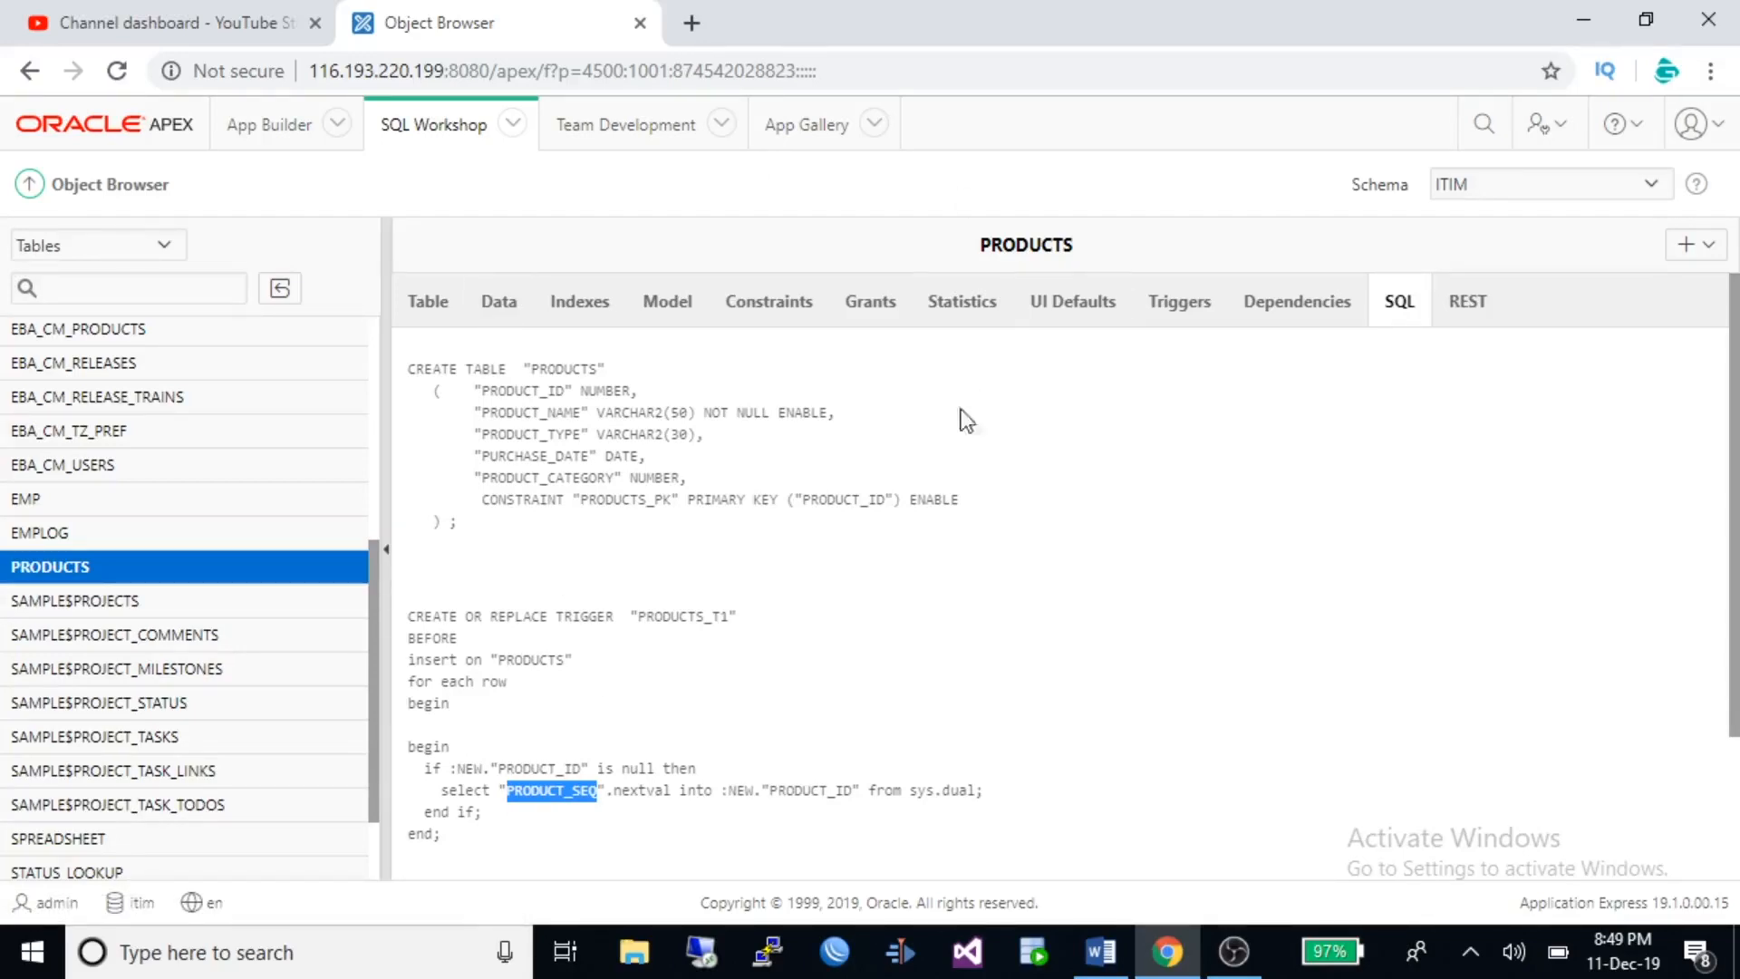
# Open the INVENTORY application in App Builder and start creating a Master Detail page with the Stacked layout.
pyautogui.click(283, 127)
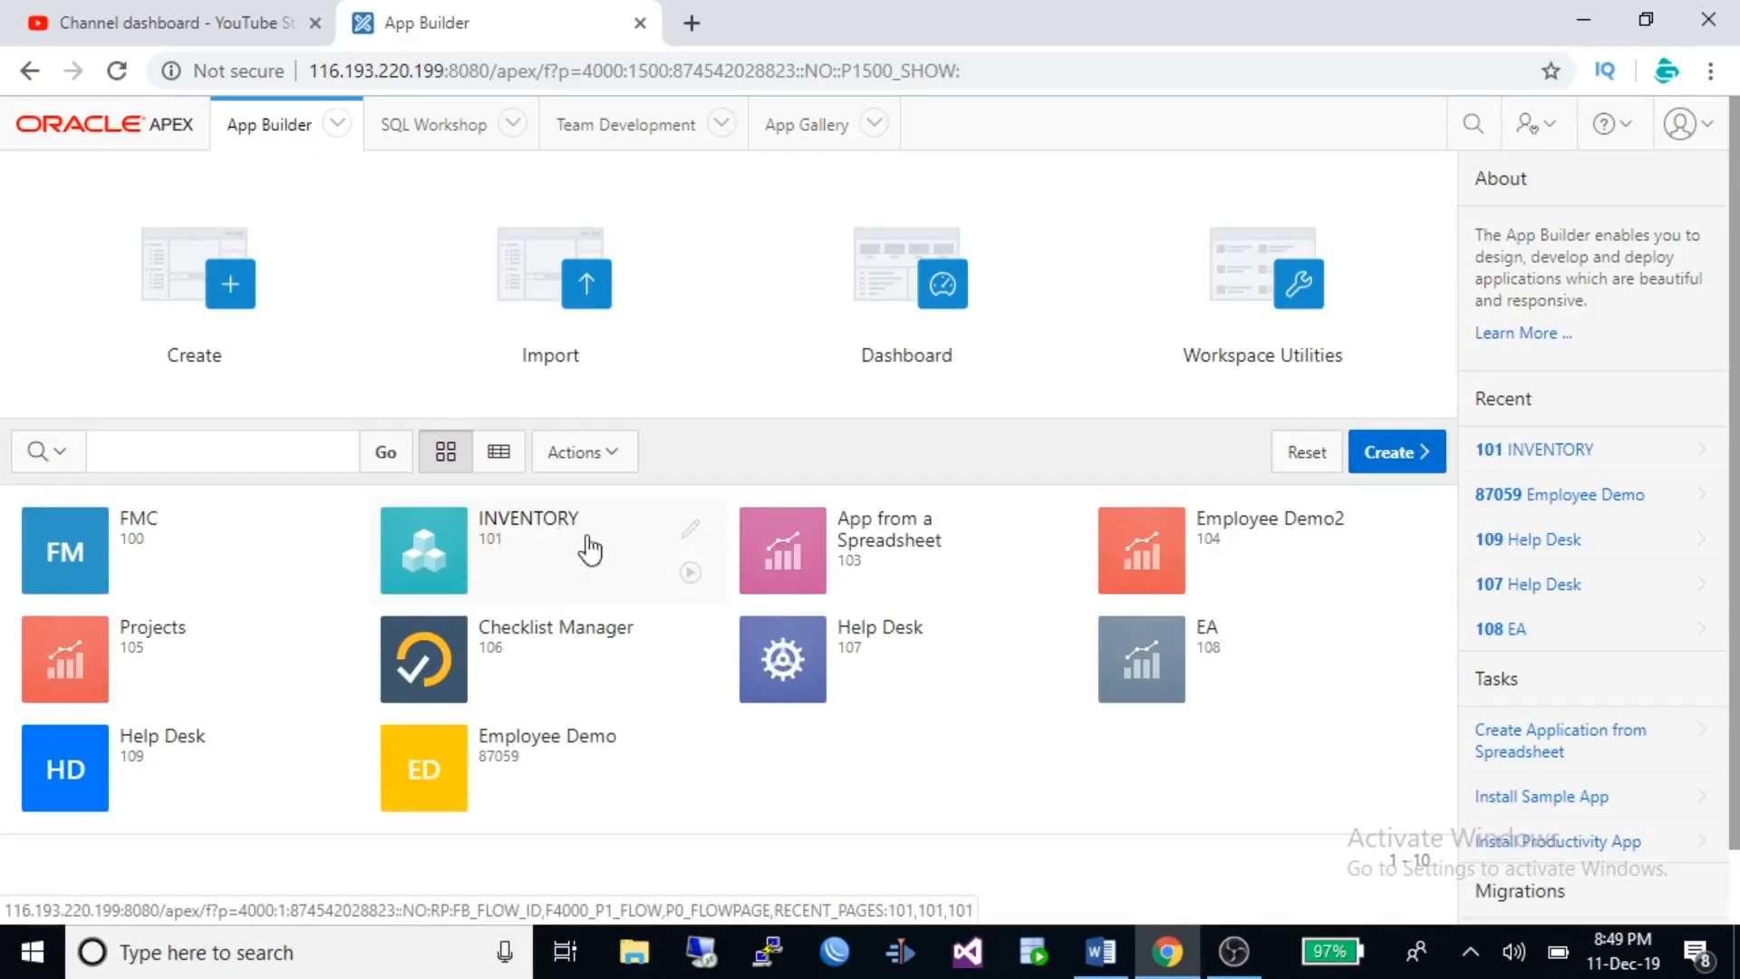
pyautogui.click(698, 531)
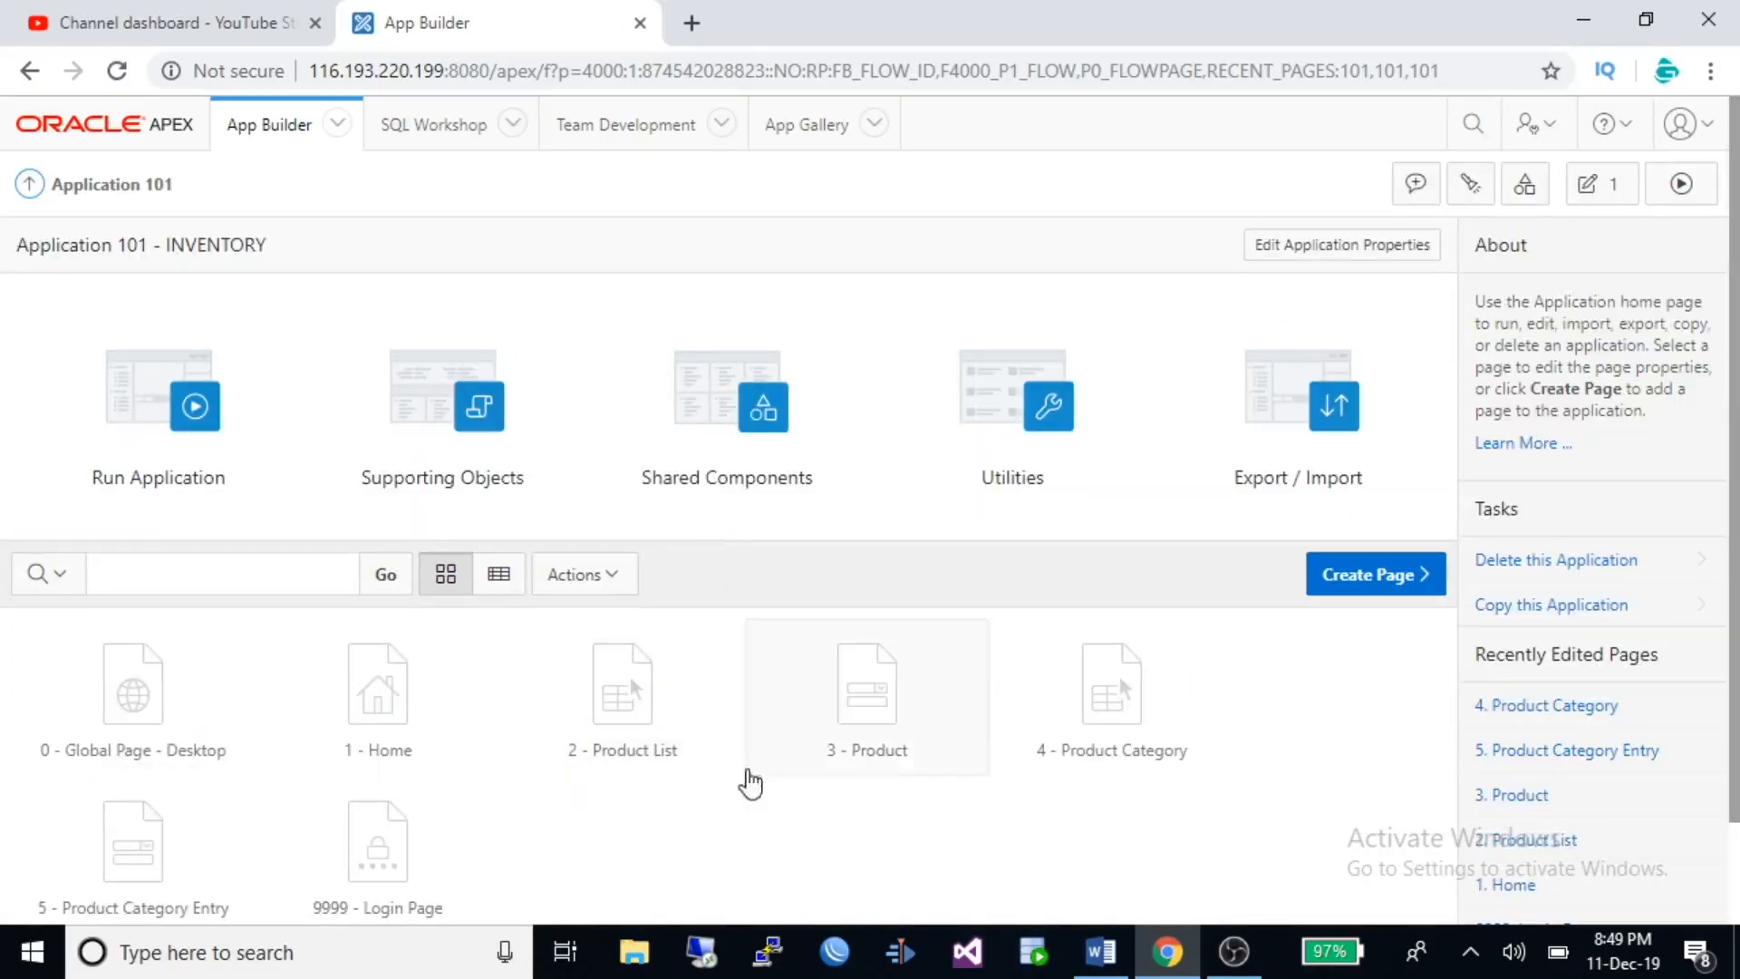
pyautogui.scroll(-2, 732, 803)
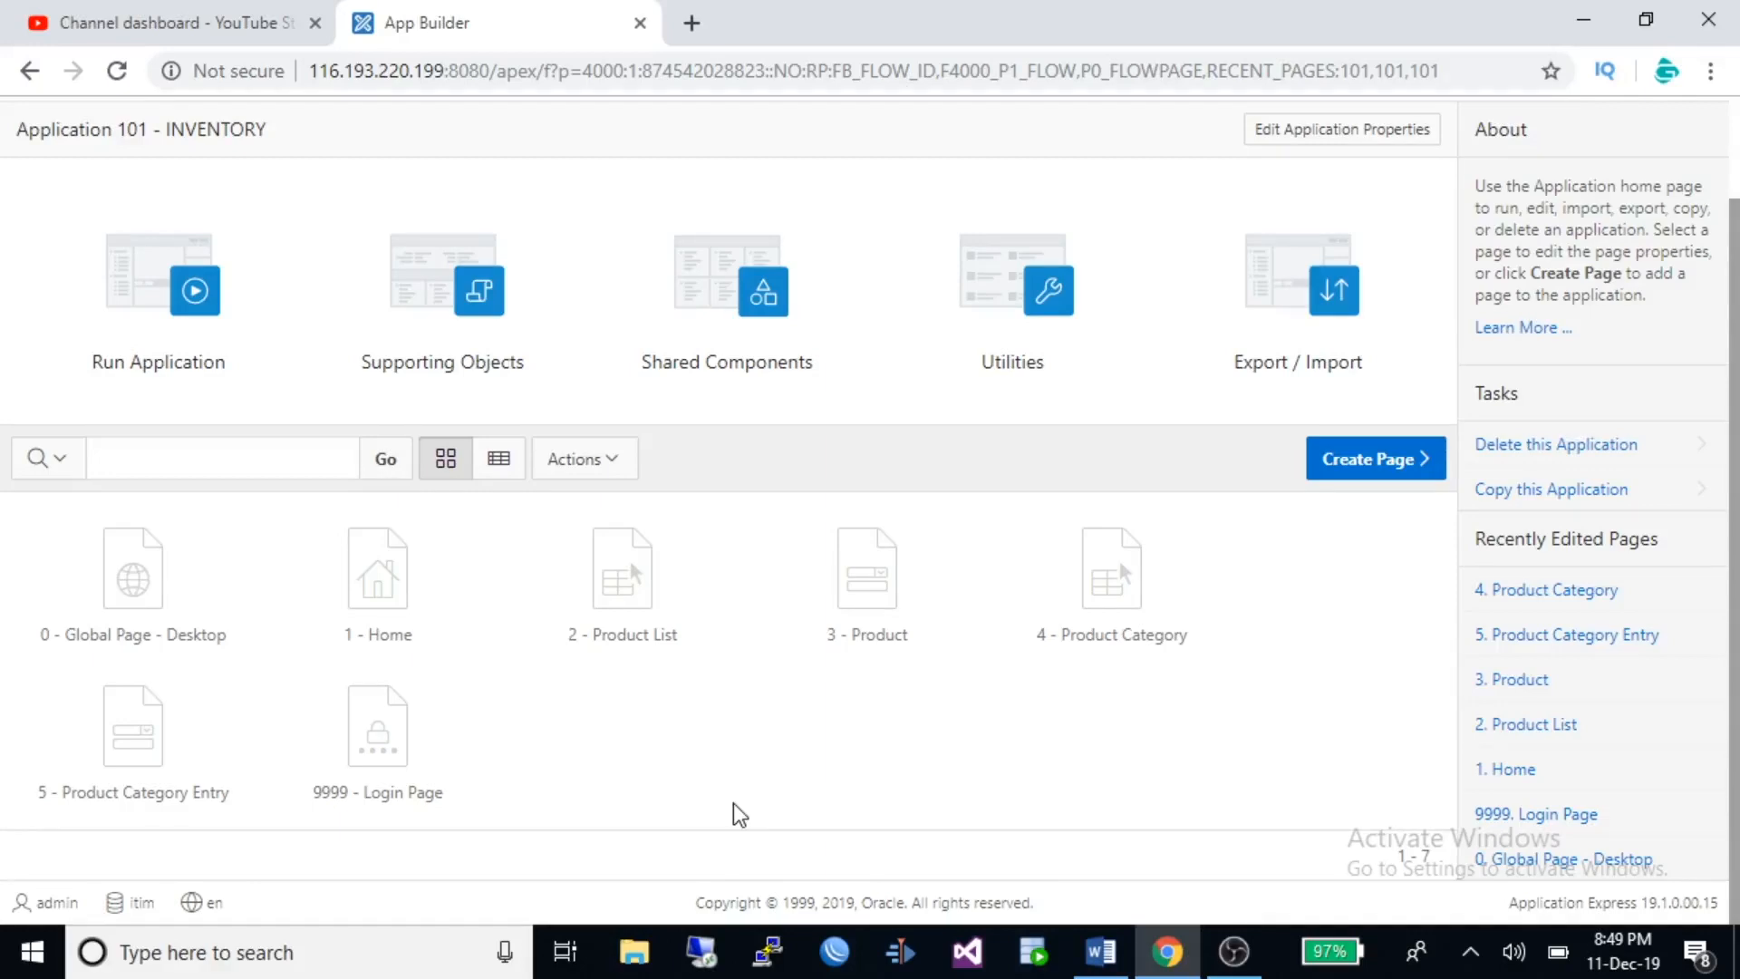
pyautogui.click(1373, 459)
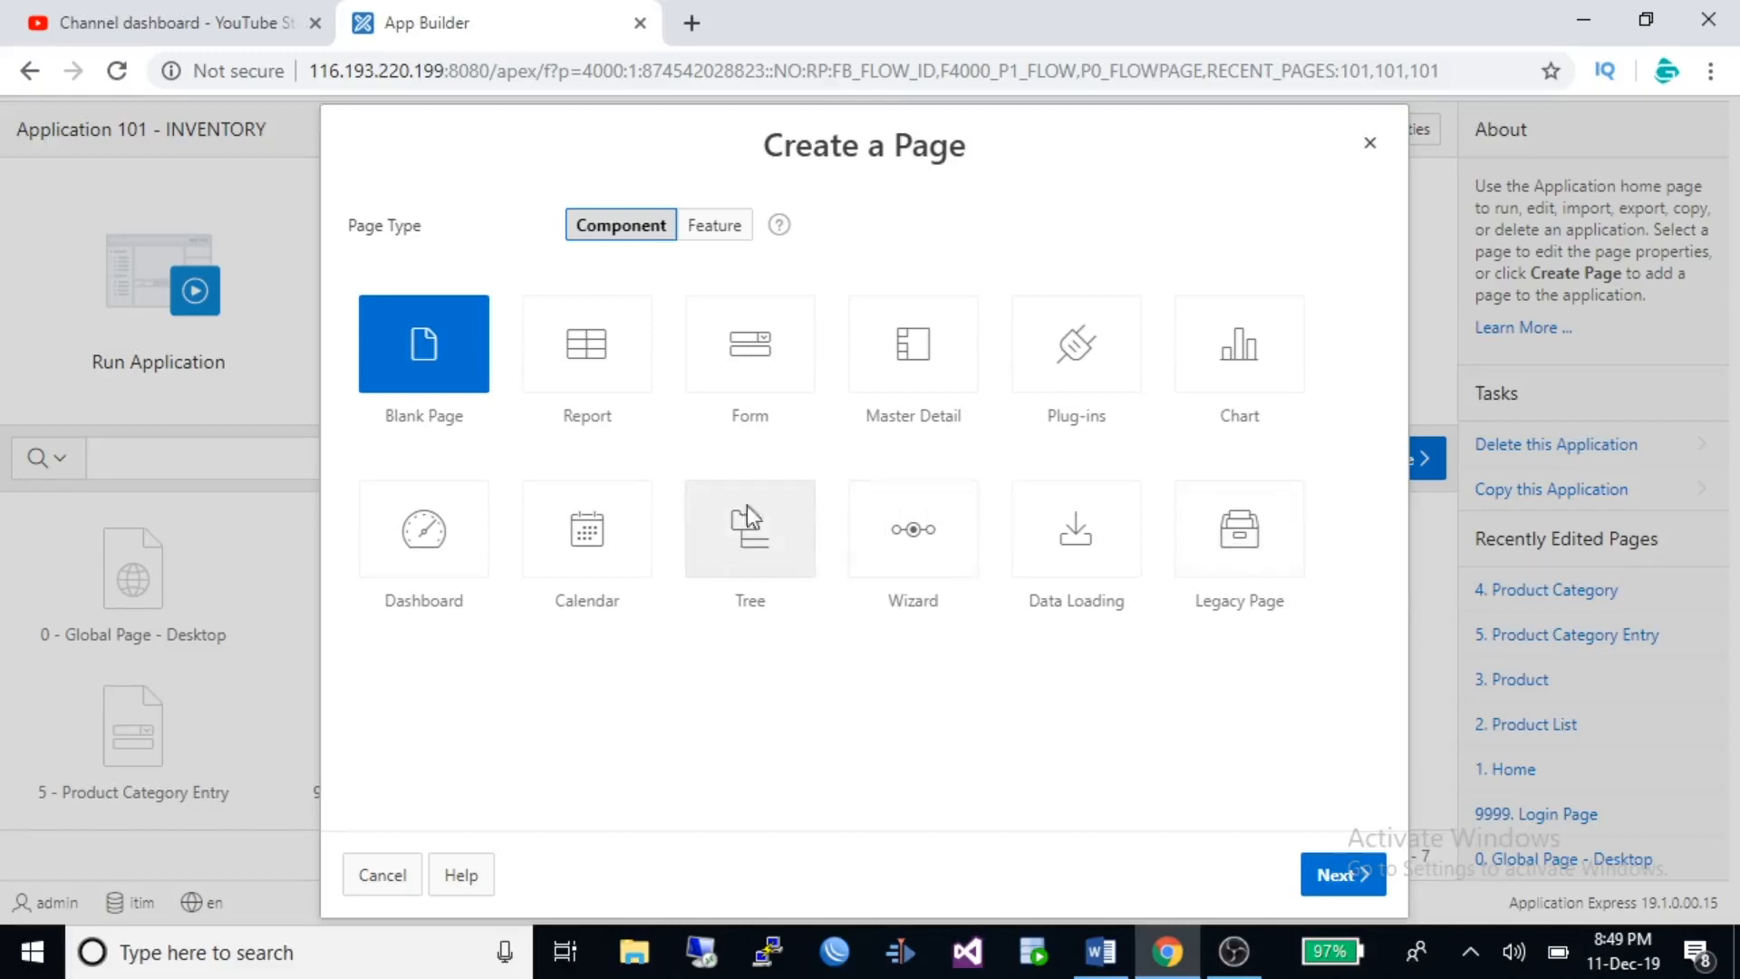
pyautogui.click(921, 355)
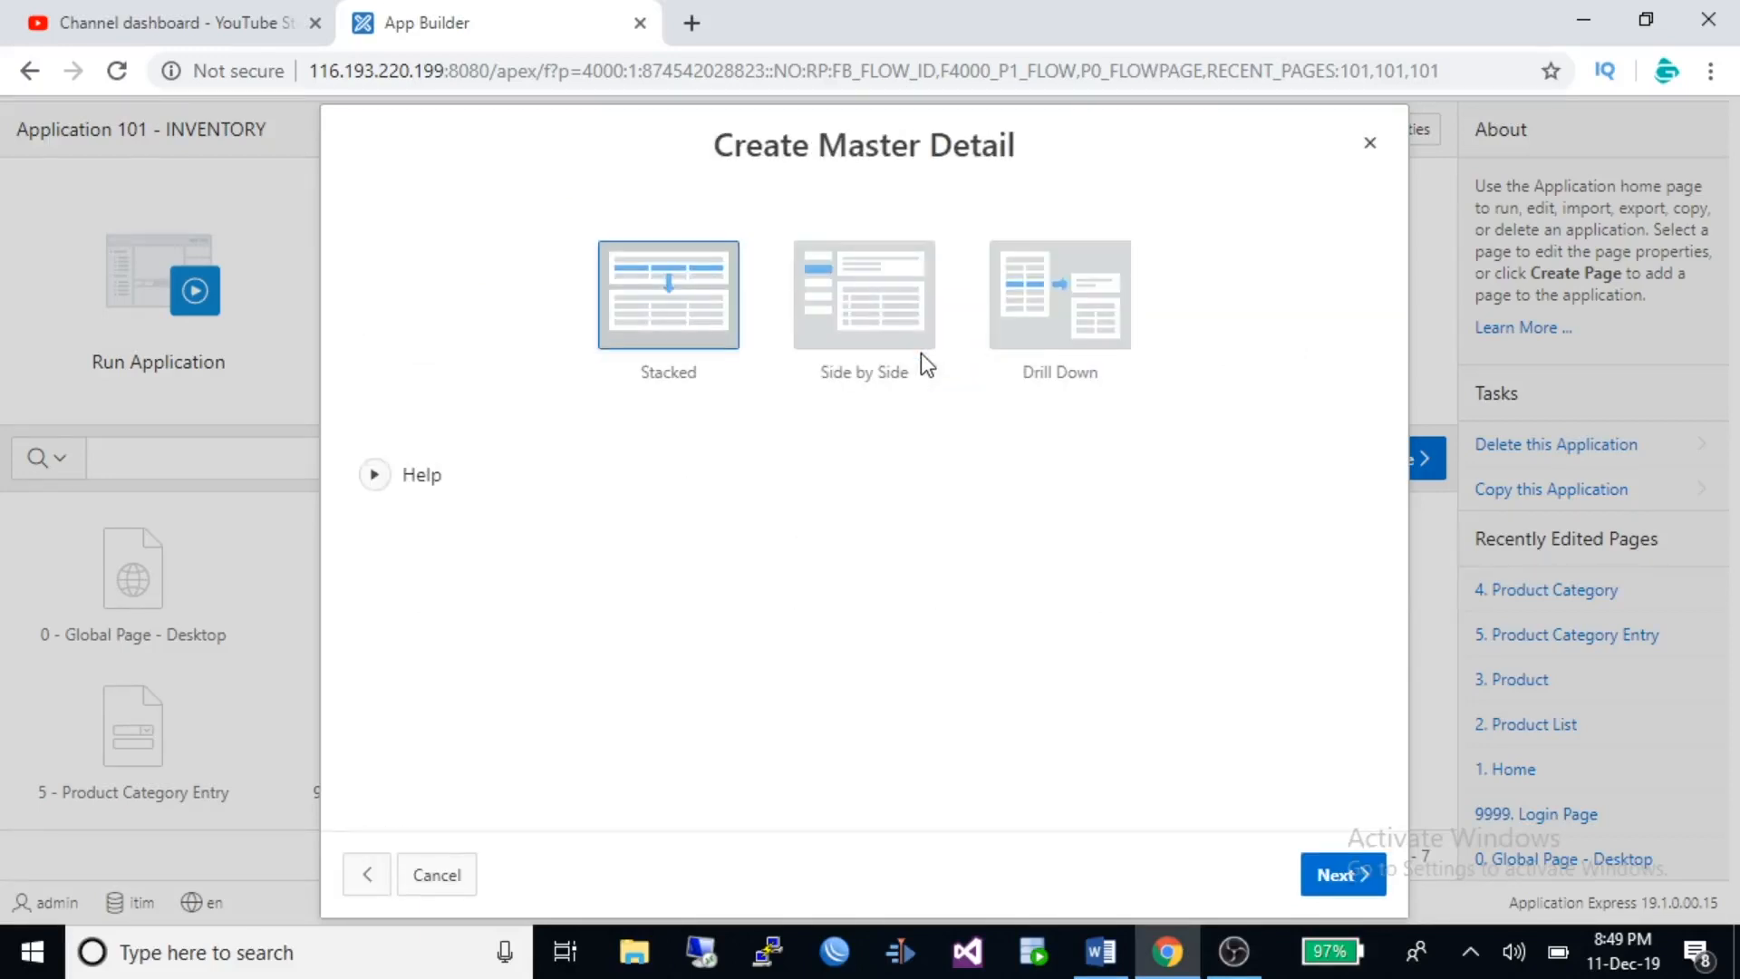
pyautogui.click(667, 310)
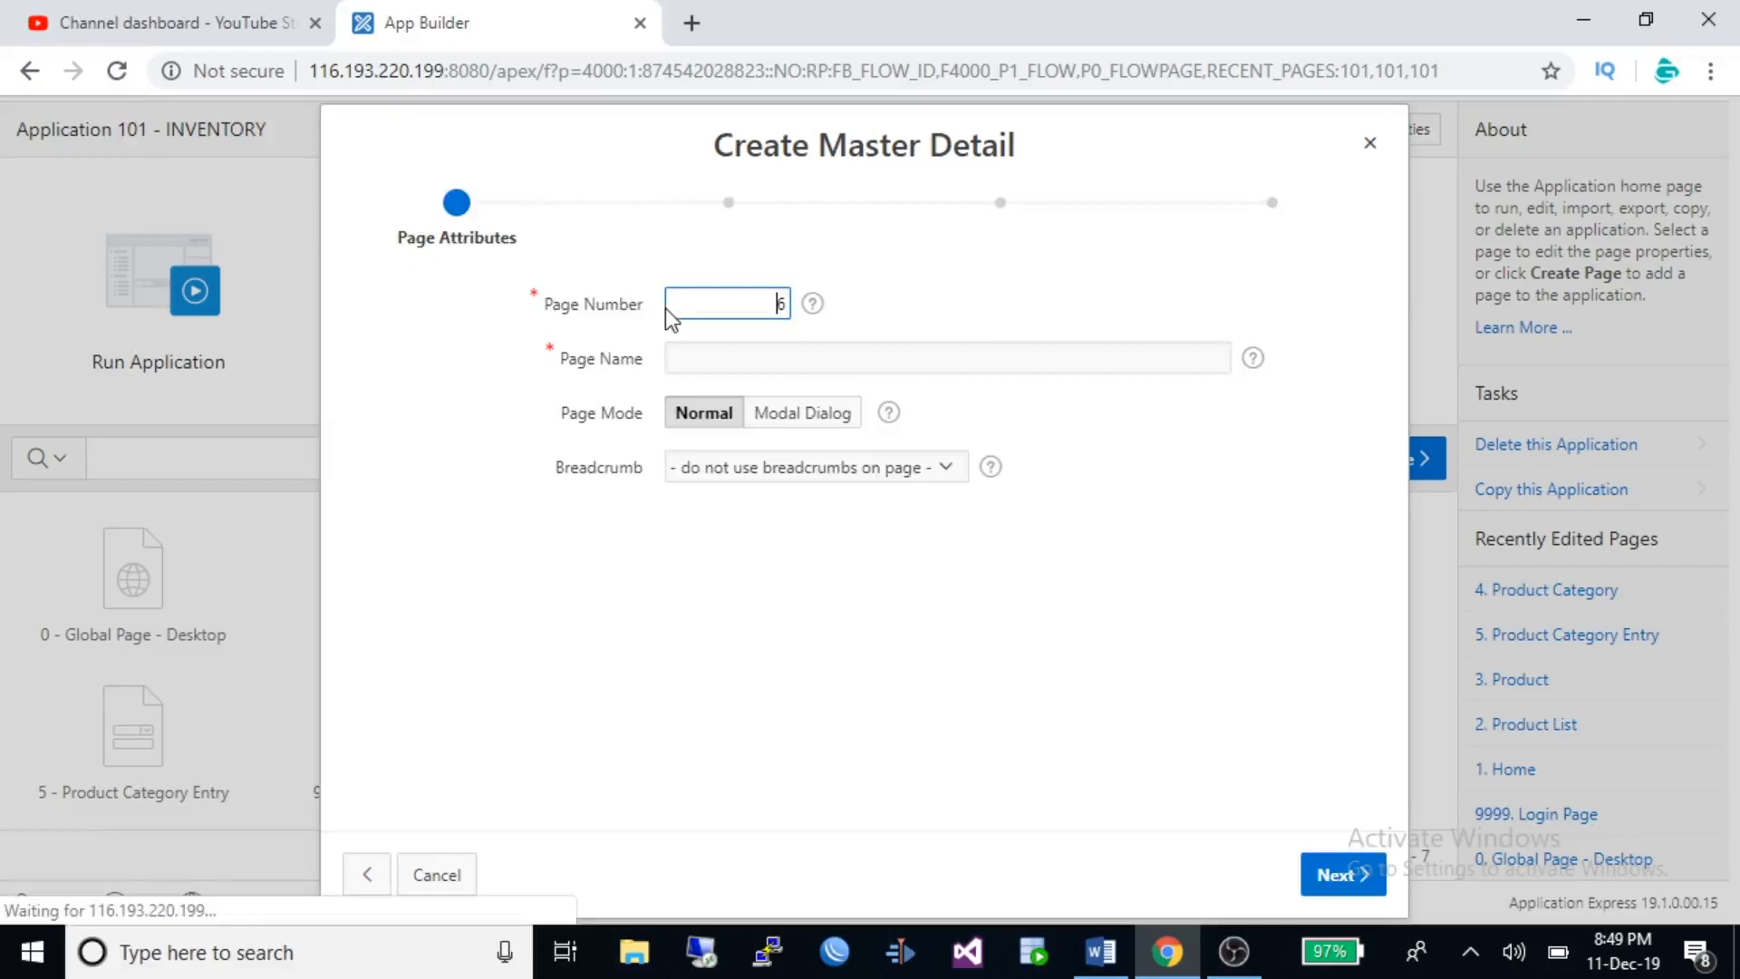
# Name the page Product Master Detail and create a new navigation menu entry with the same name and no parent.
pyautogui.click(789, 366)
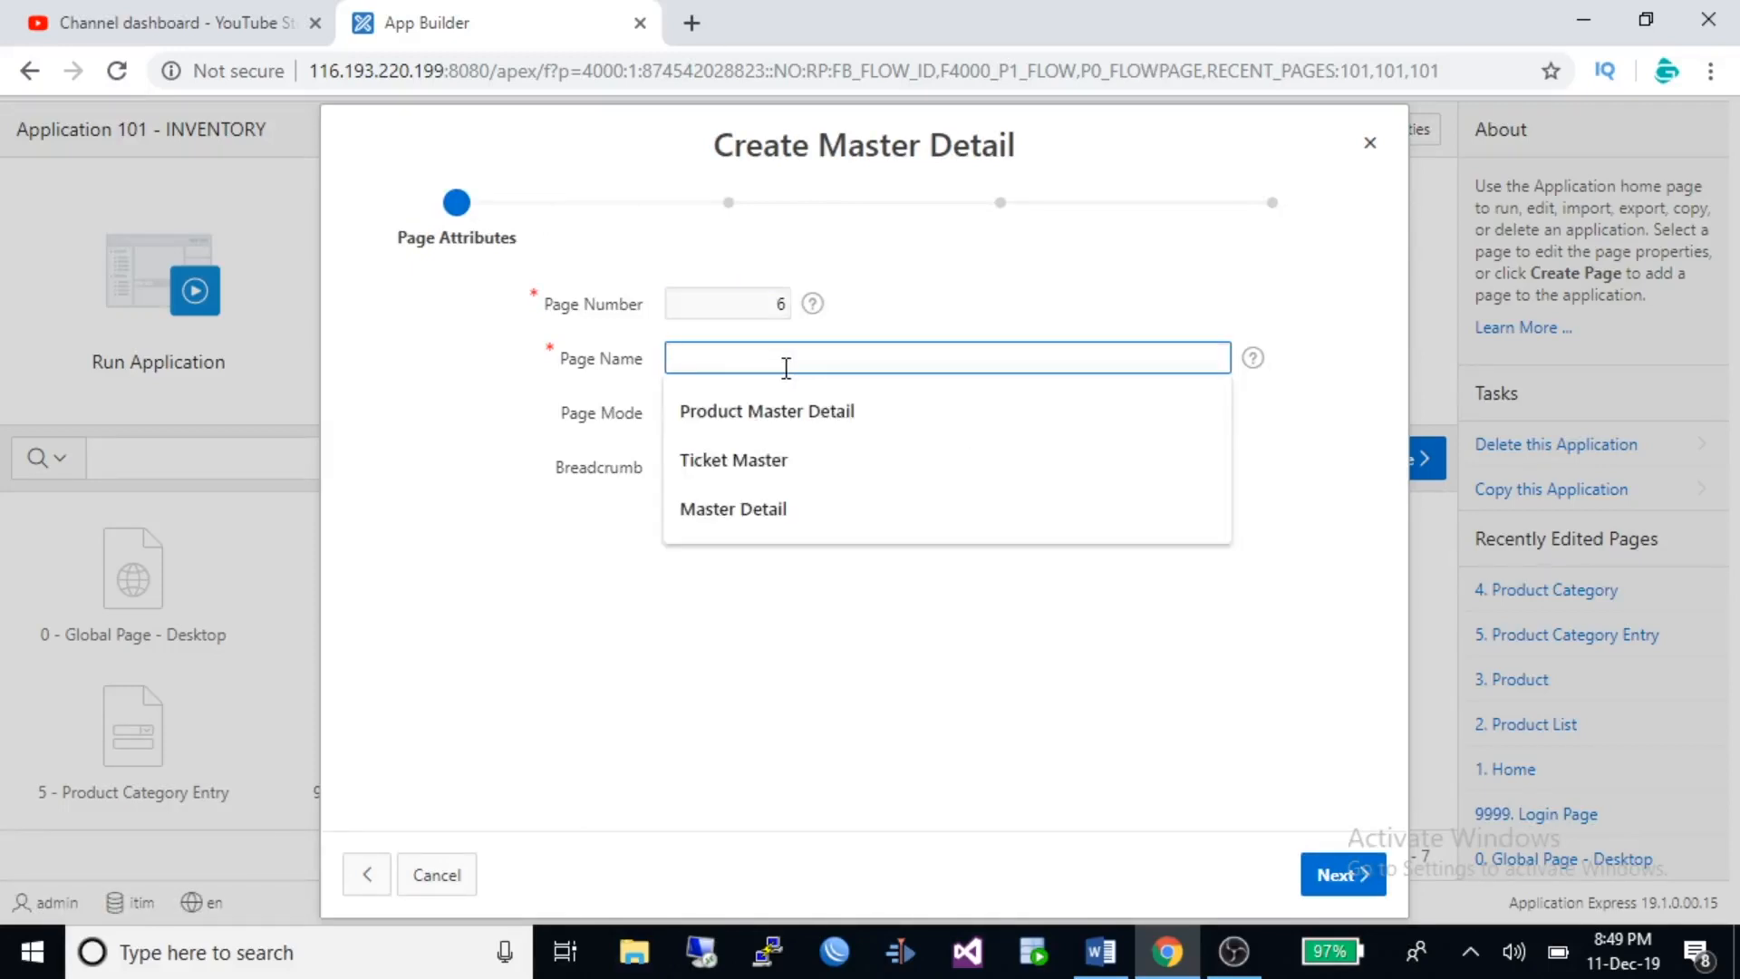
pyautogui.click(786, 415)
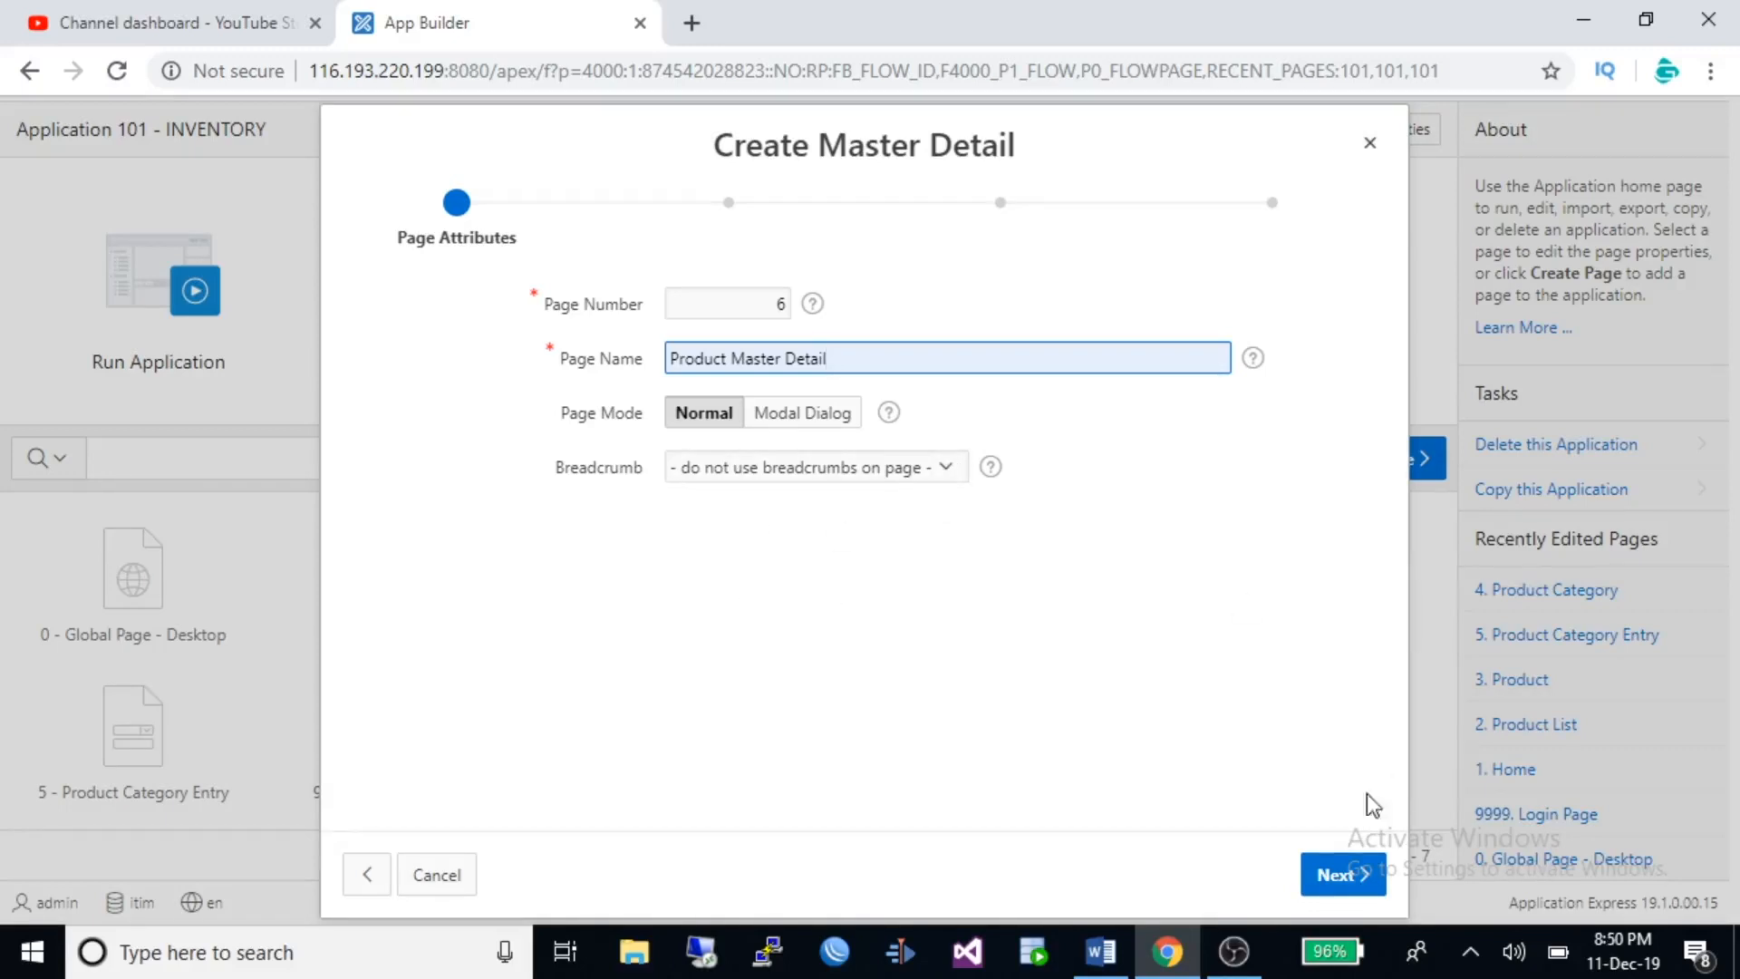
pyautogui.click(1339, 874)
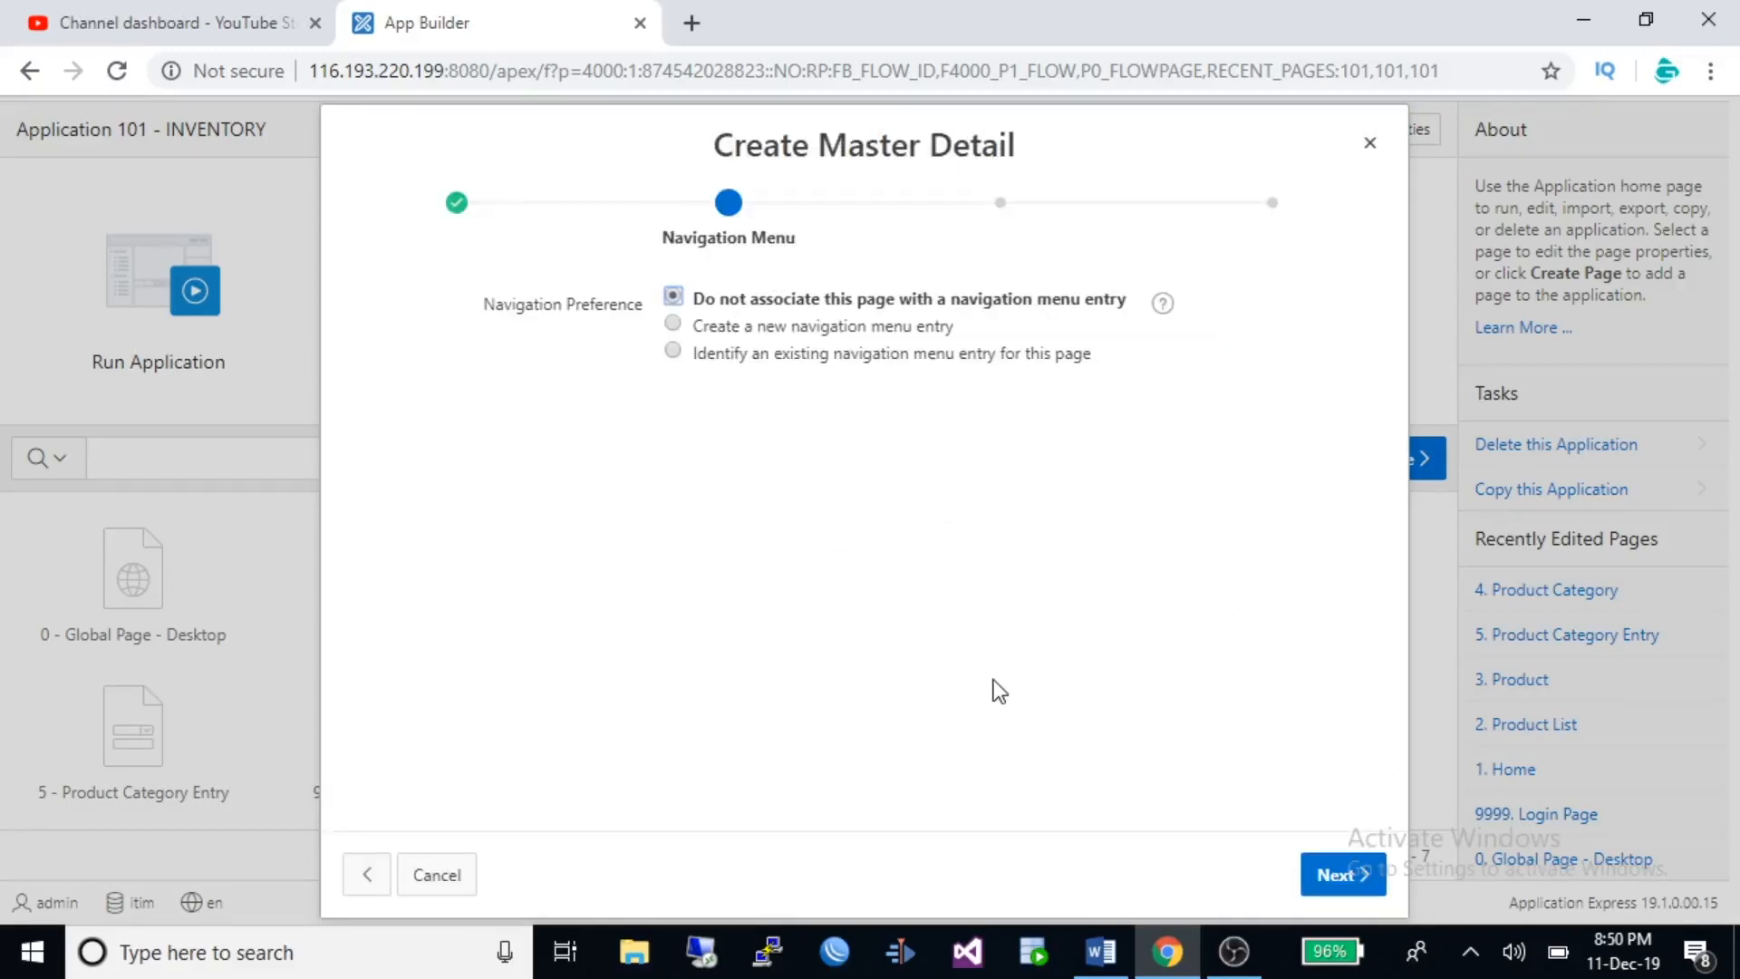
pyautogui.click(675, 326)
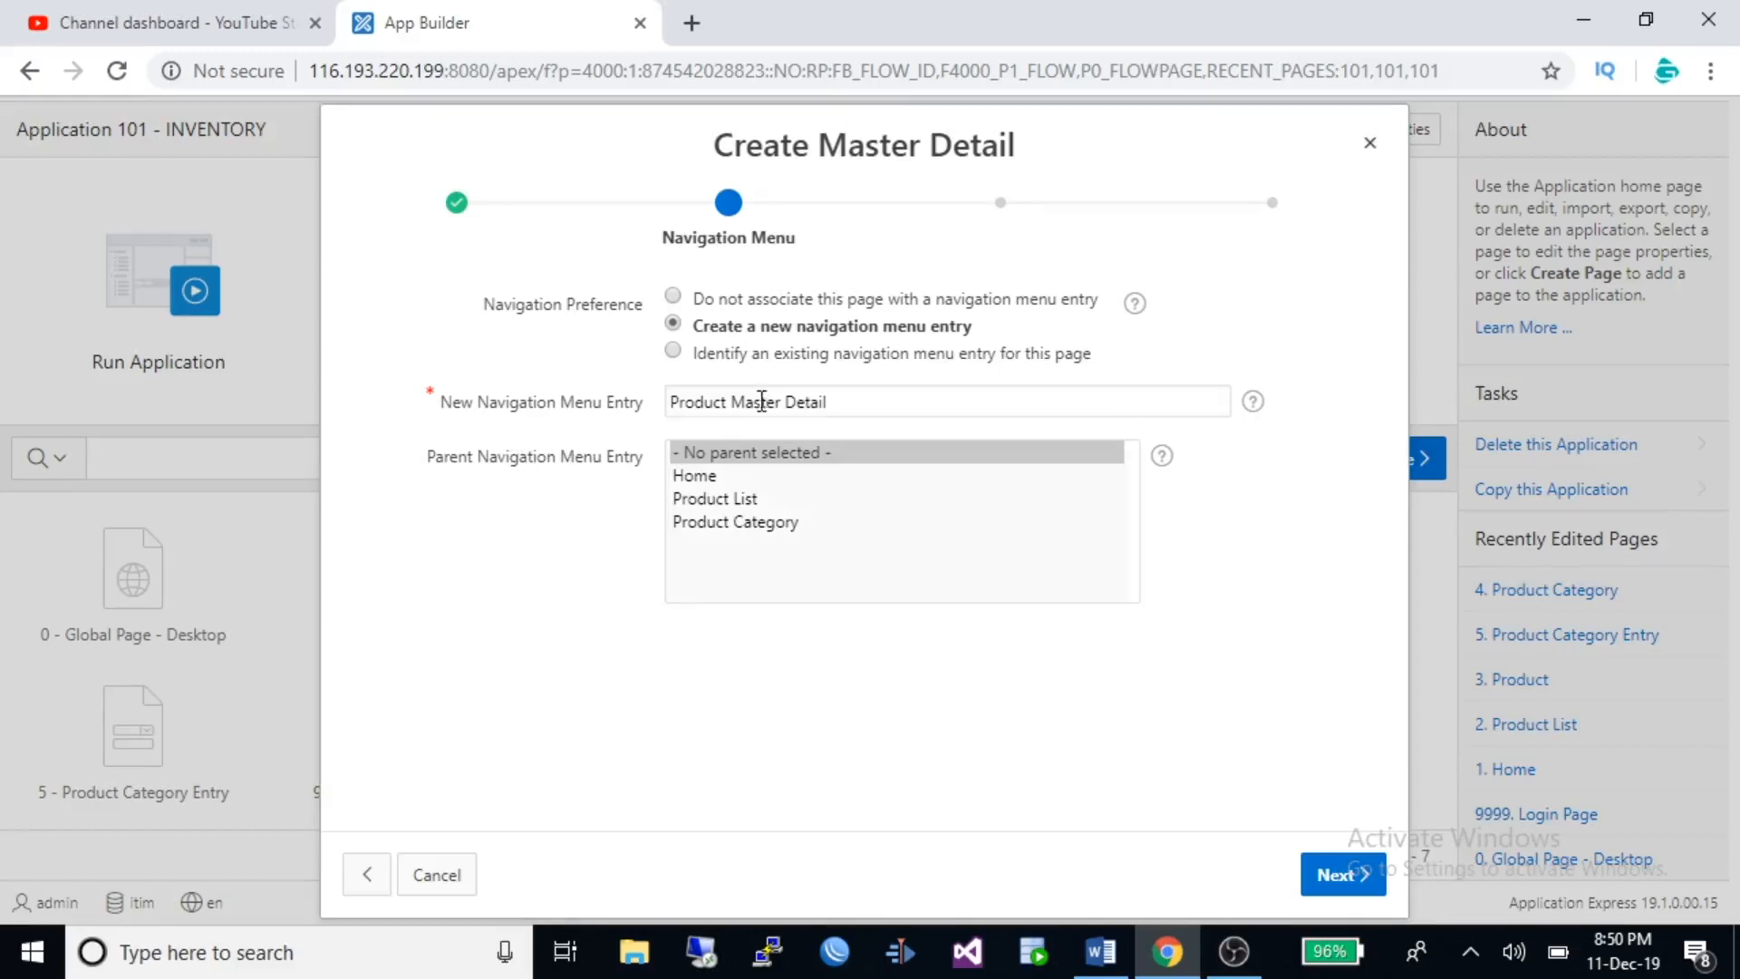
pyautogui.moveTo(888, 403); pyautogui.dragTo(572, 448)
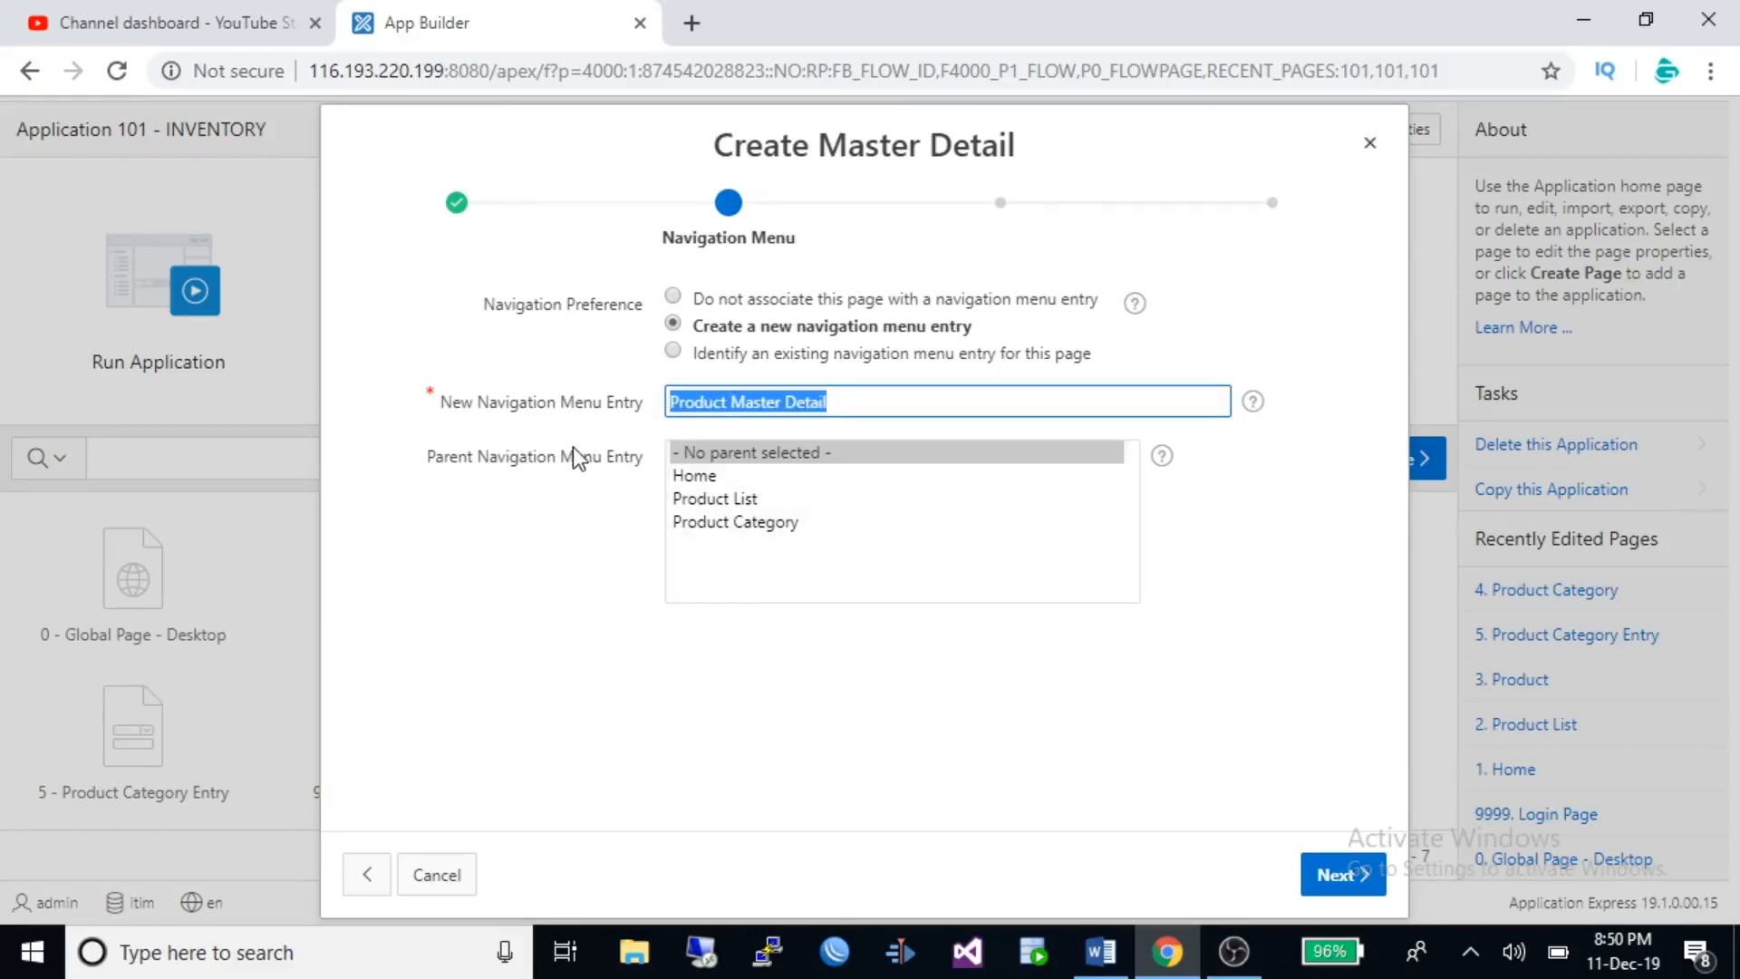
pyautogui.click(1355, 872)
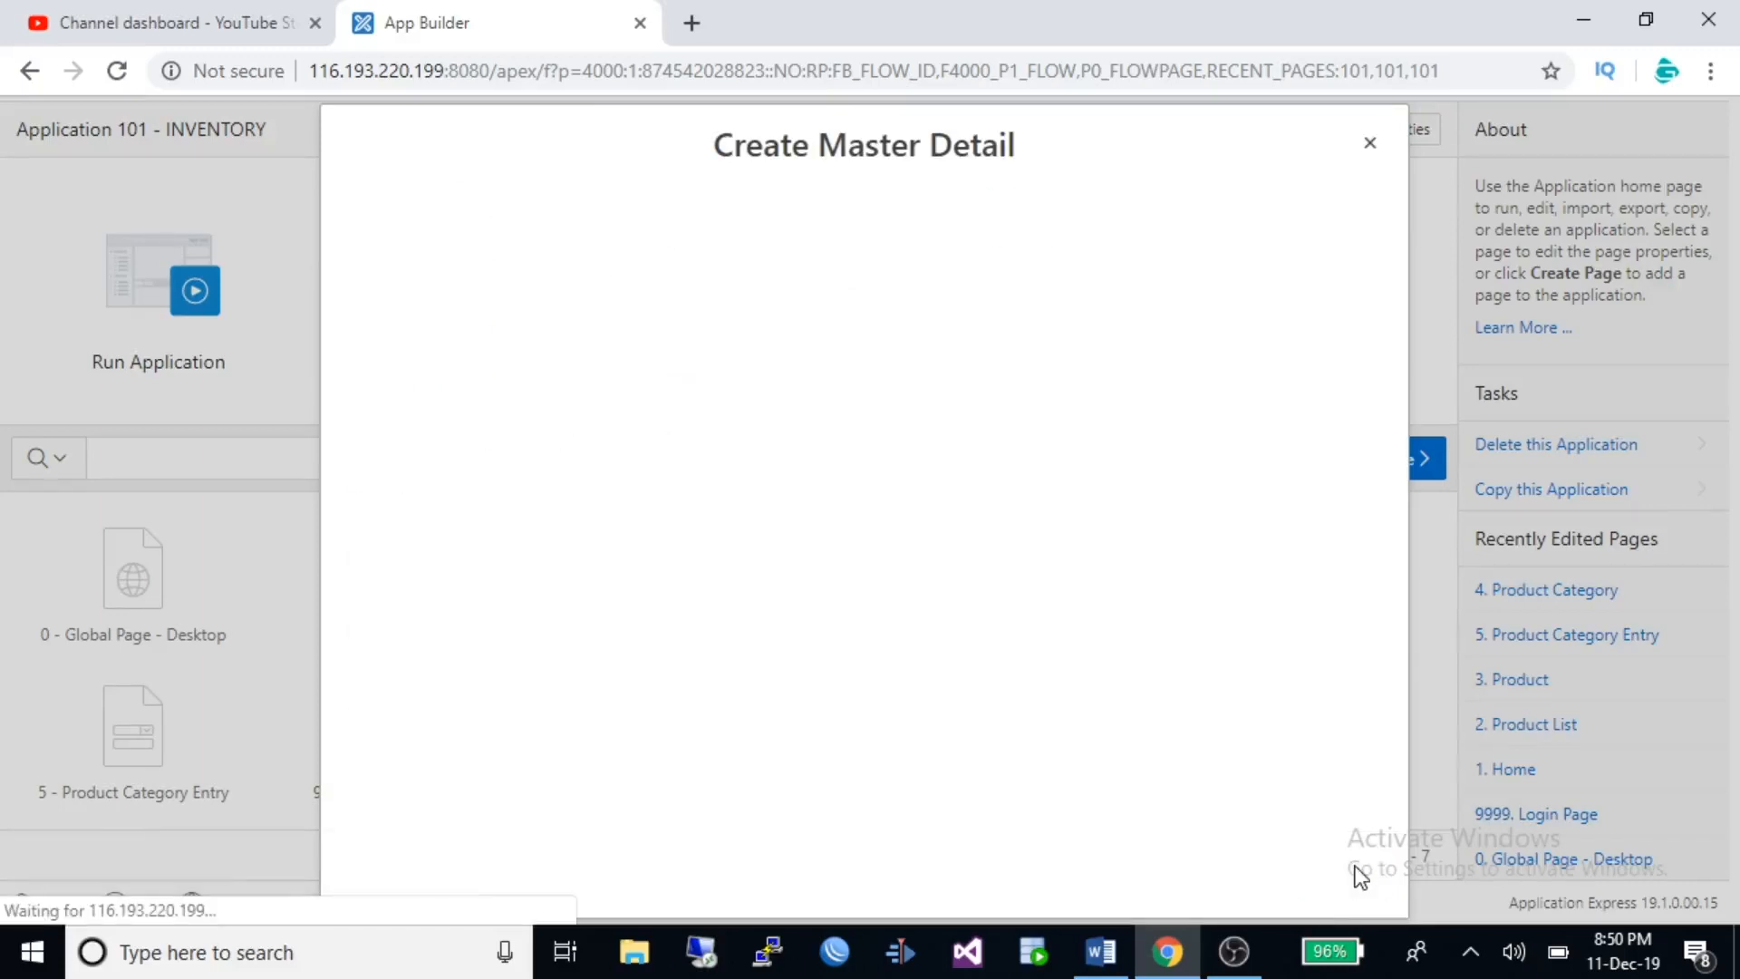
# Define the master source with region title Category, the CATEGORY table and CATEGORY_ID as primary key column.
pyautogui.click(745, 302)
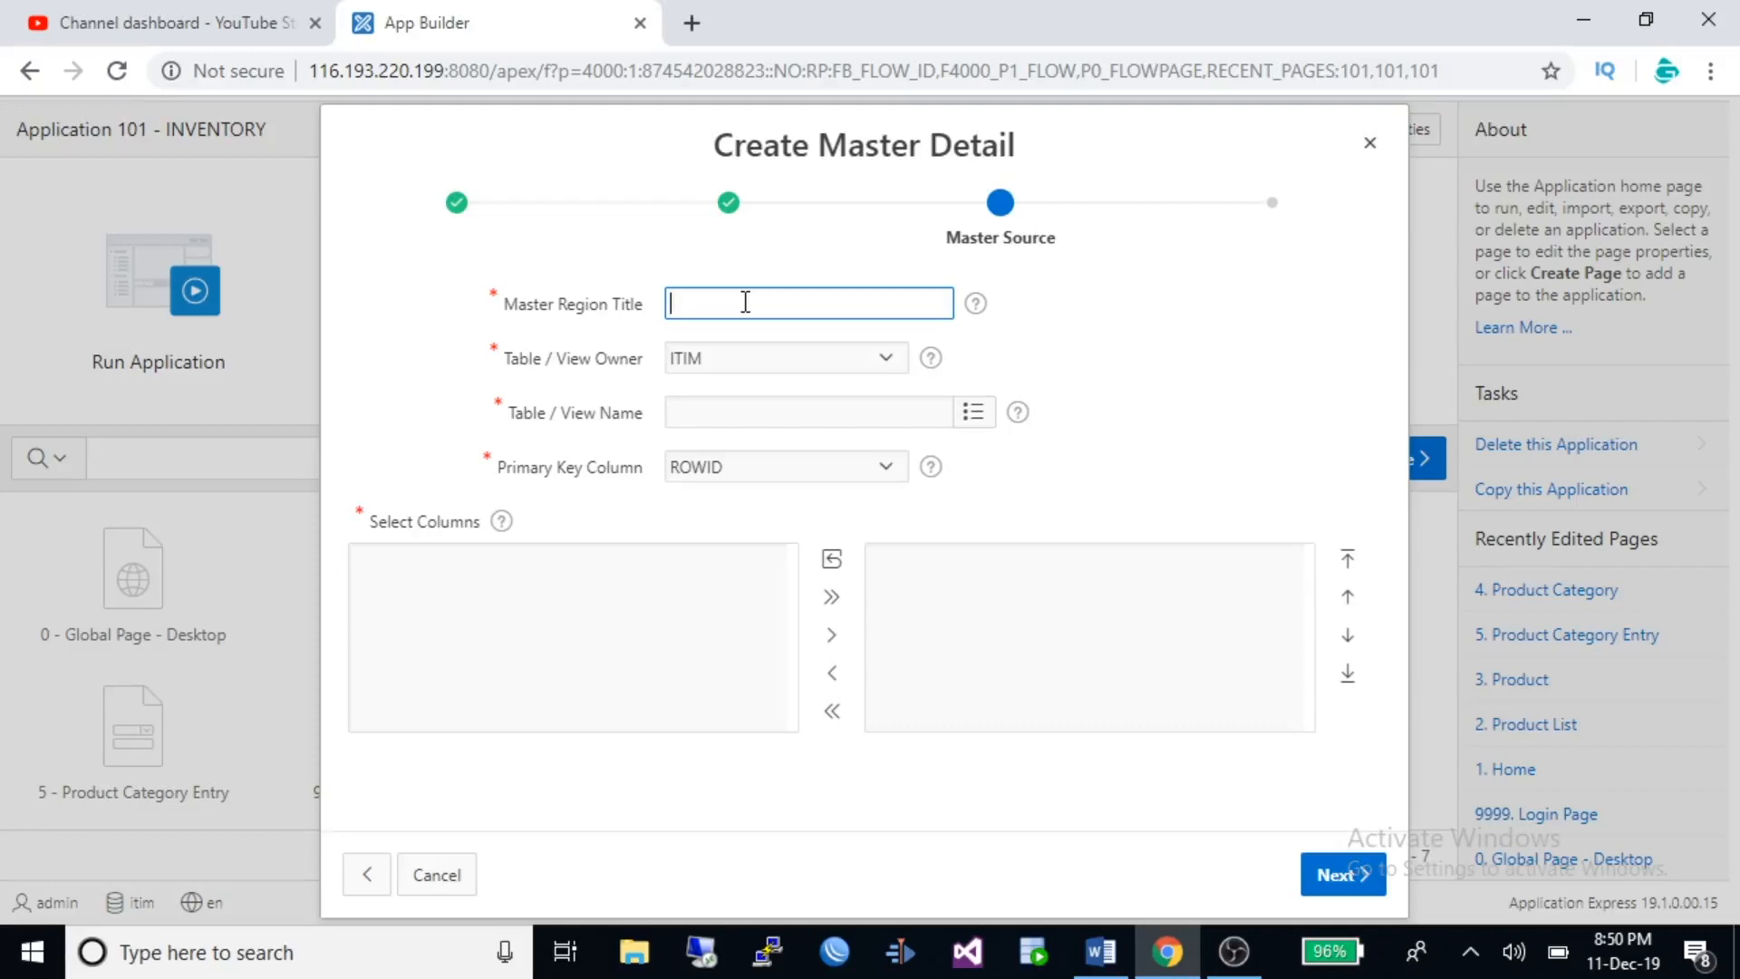
pyautogui.write('Category')
pyautogui.click(966, 423)
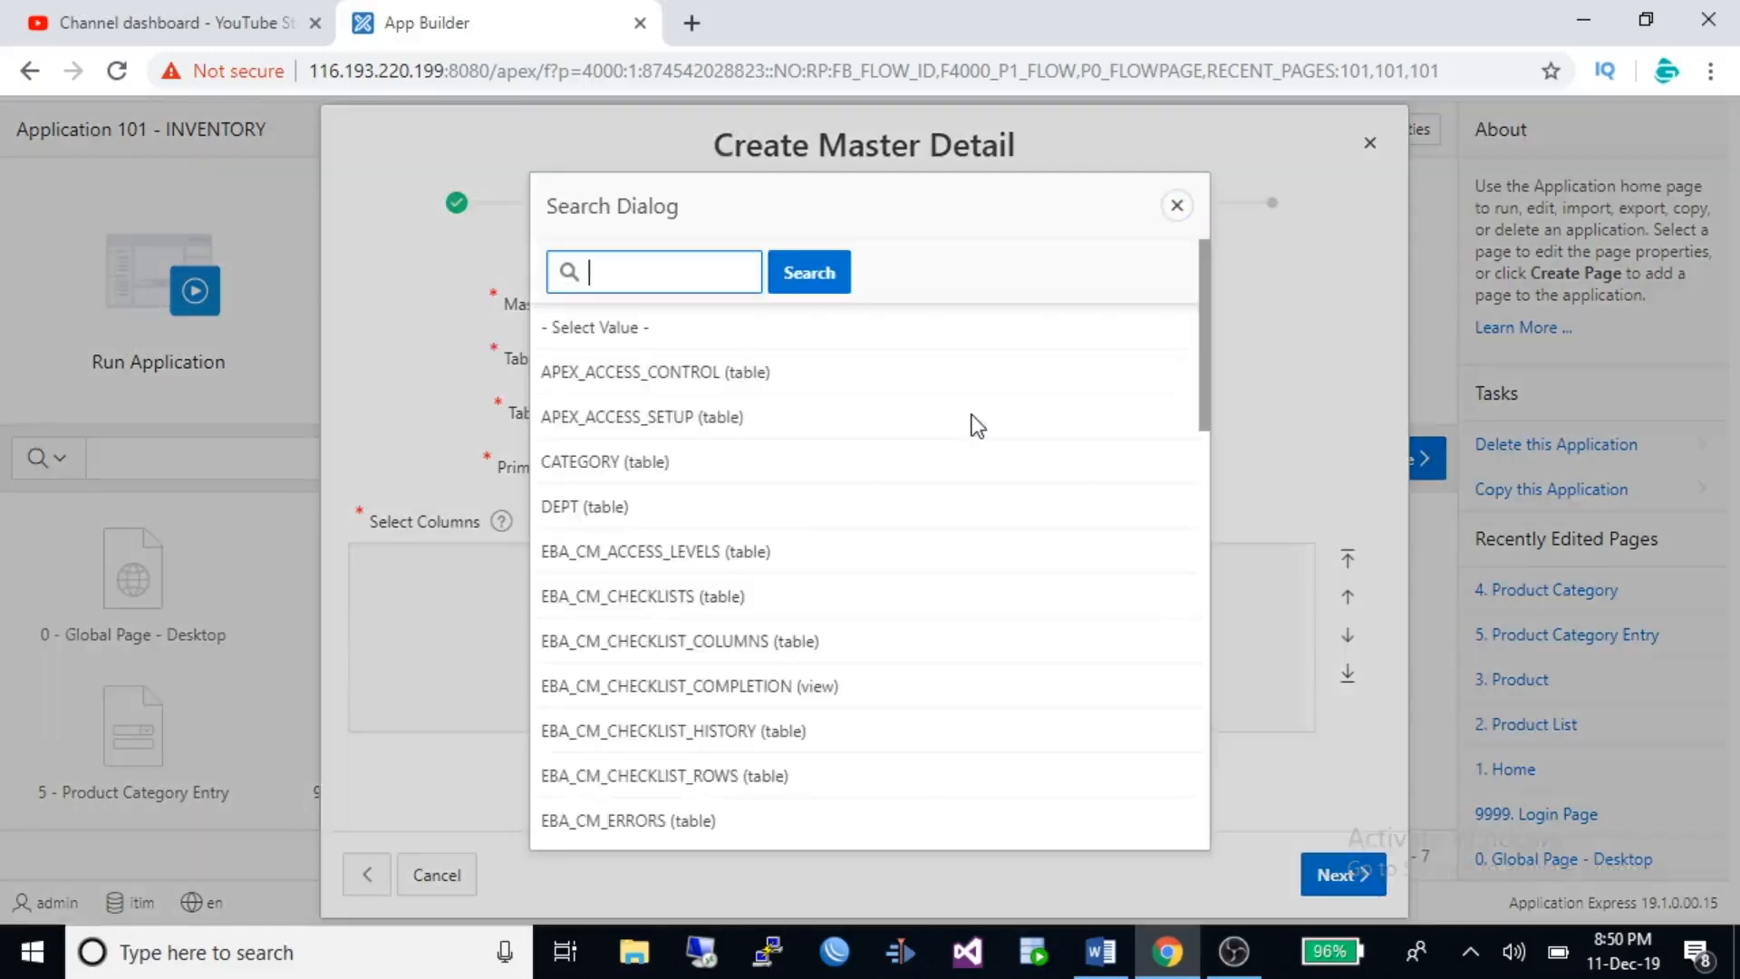
pyautogui.click(618, 462)
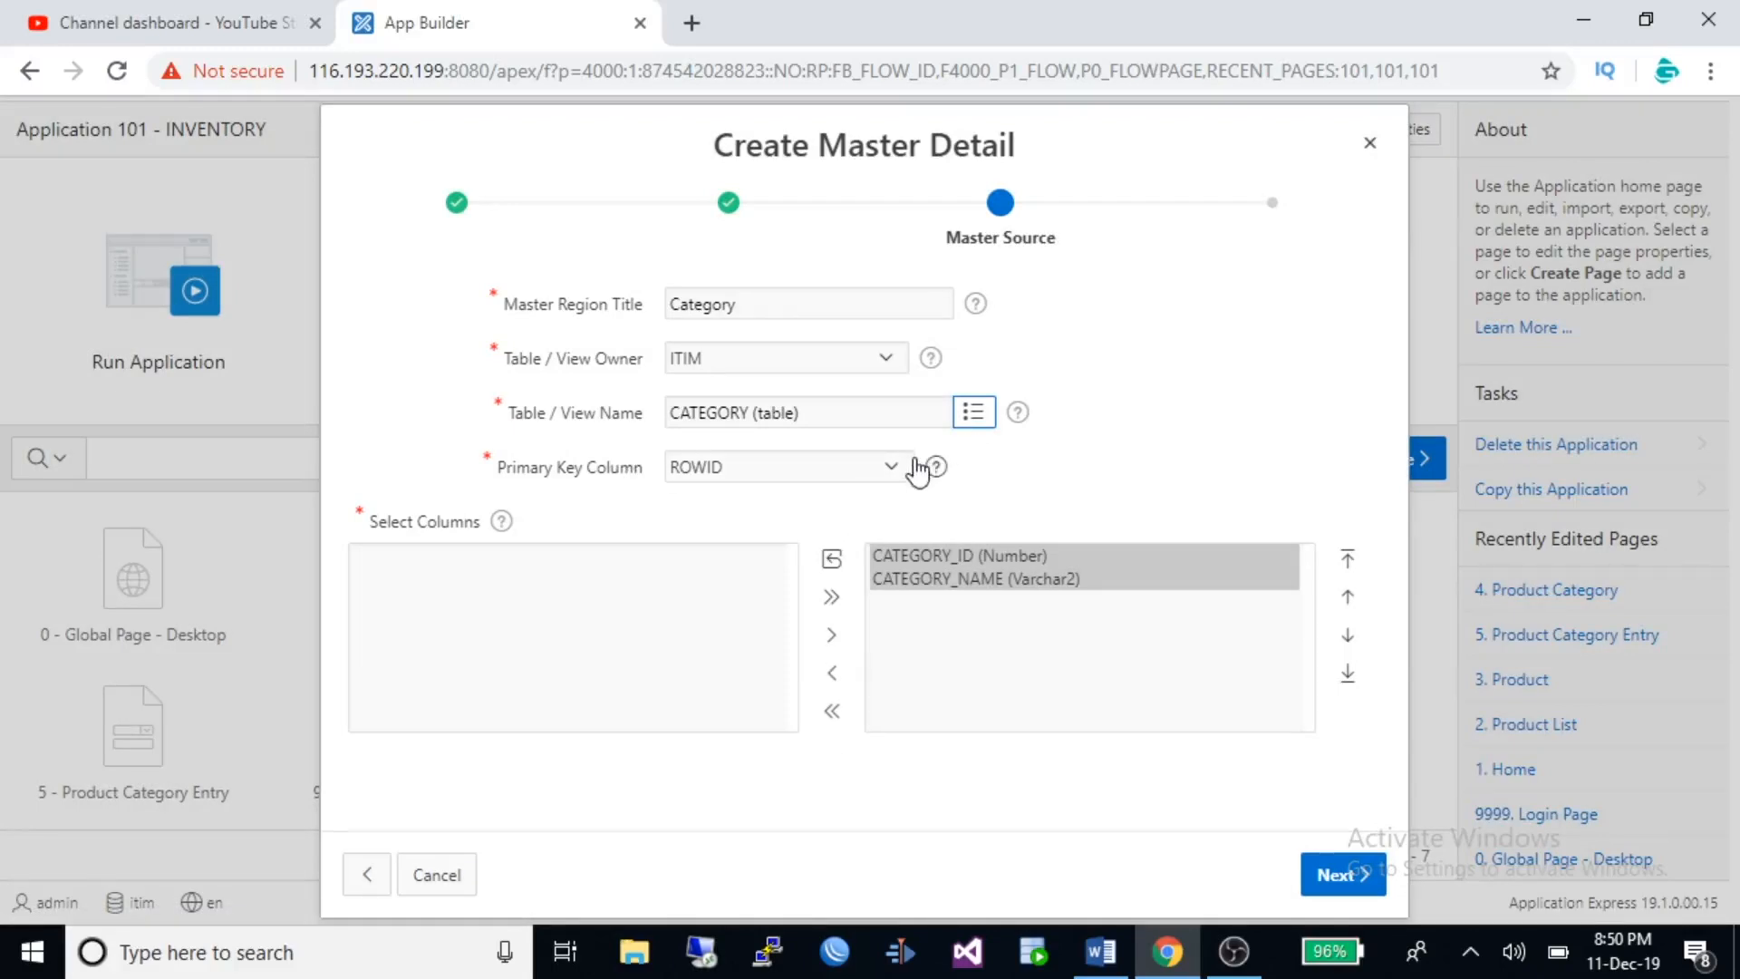
pyautogui.click(879, 466)
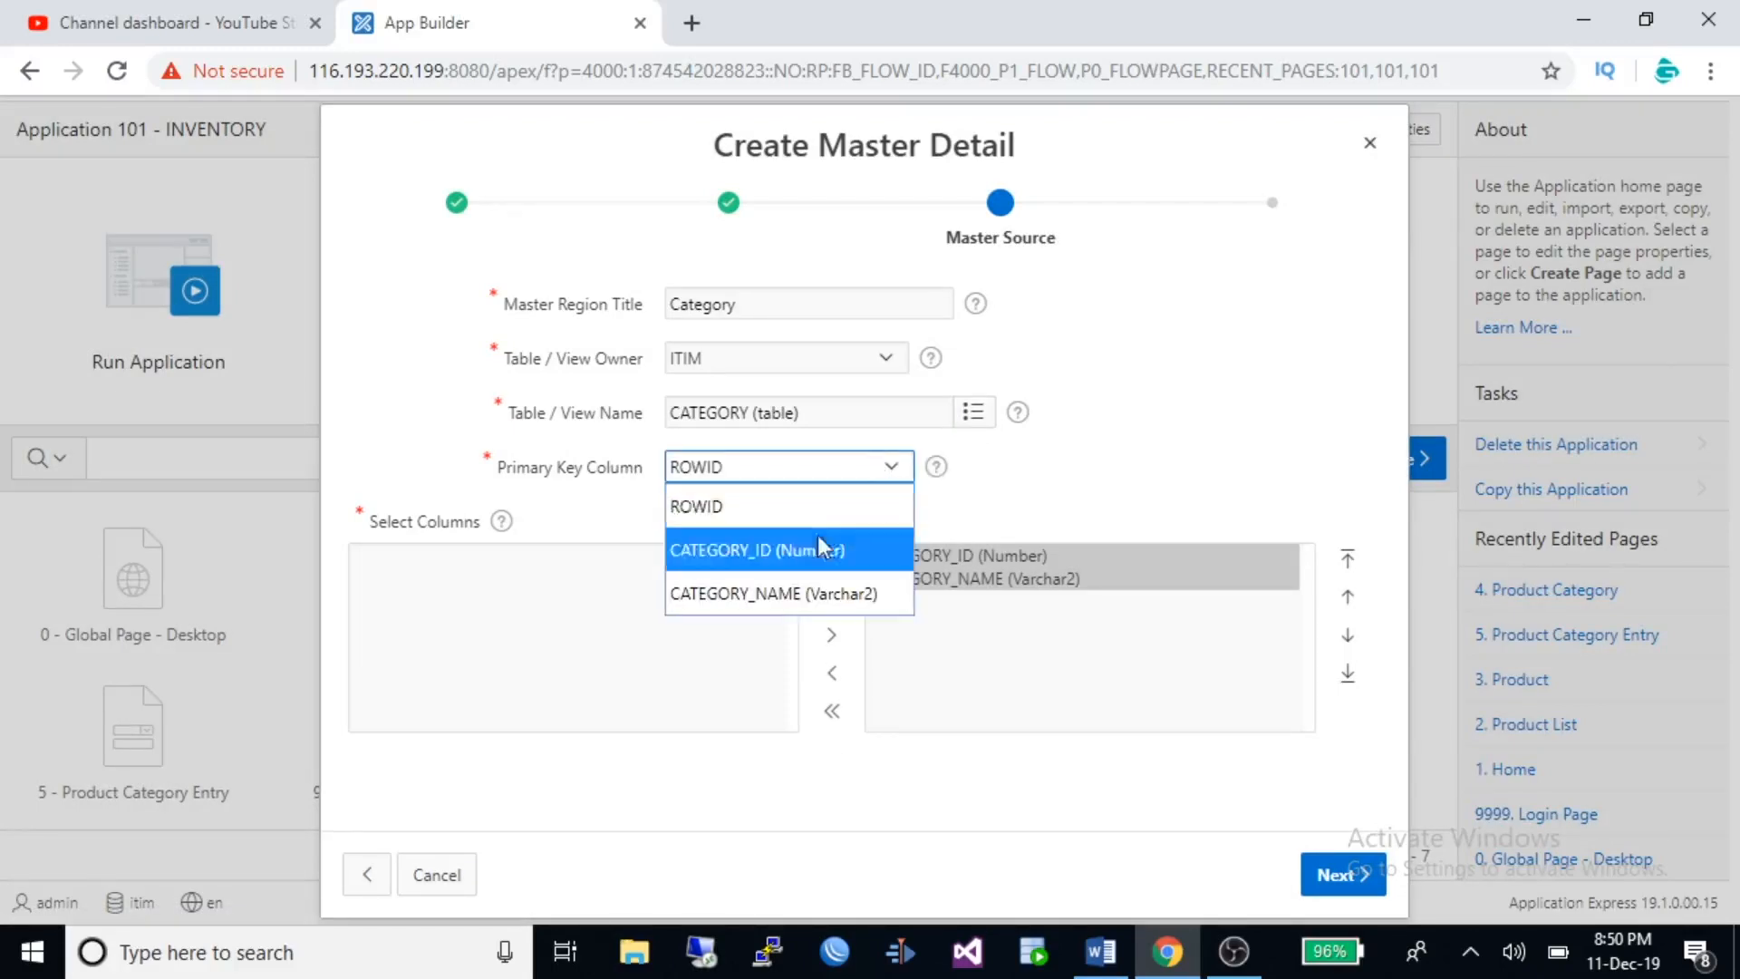
pyautogui.click(759, 552)
pyautogui.click(1348, 874)
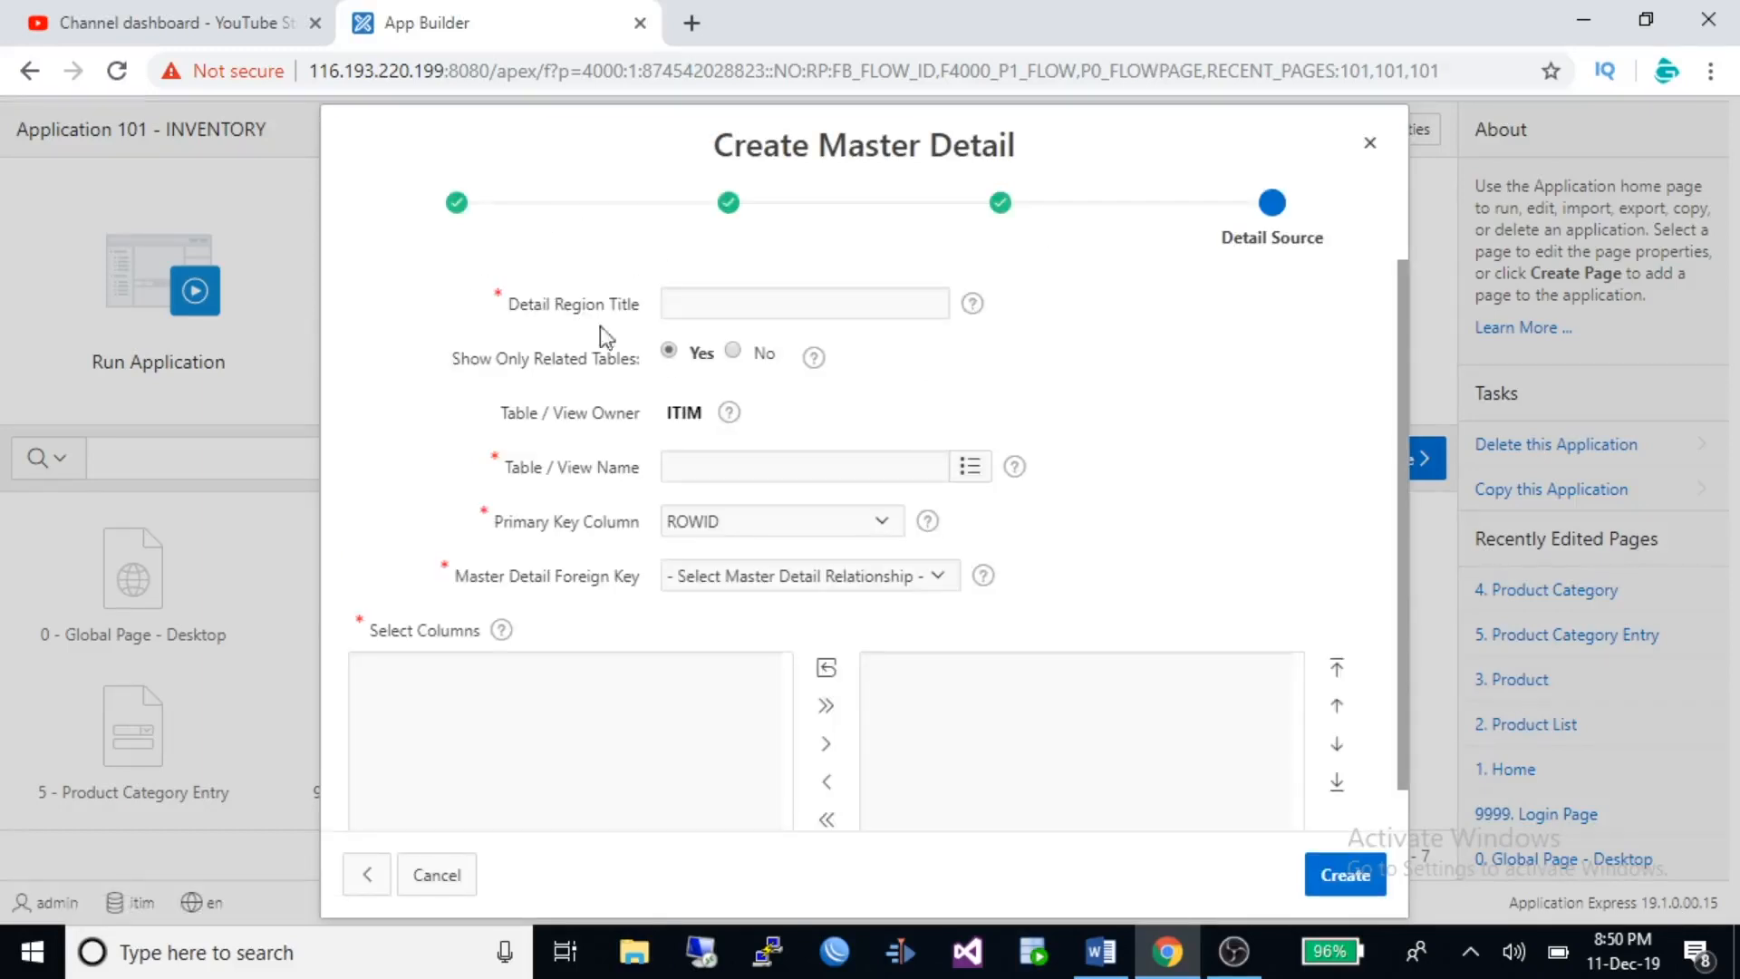
# Title the detail region Products, turn off showing only related tables, and choose the PRODUCTS table as its source.
pyautogui.click(827, 308)
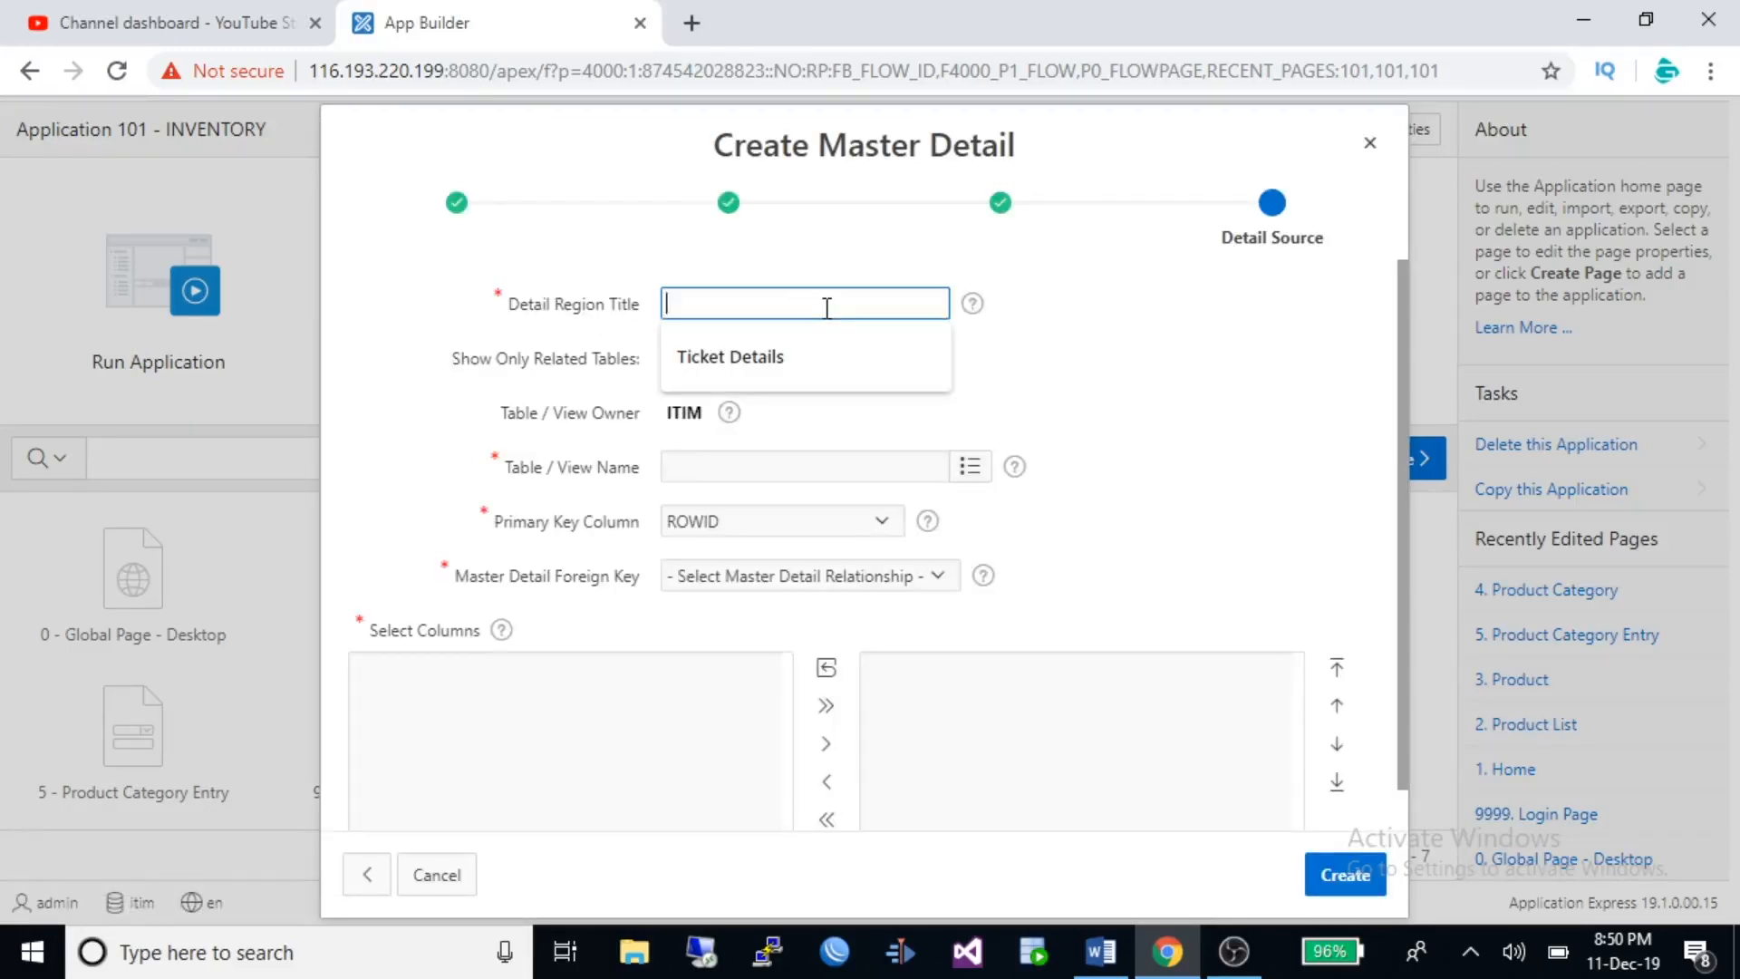
pyautogui.write('roducts')
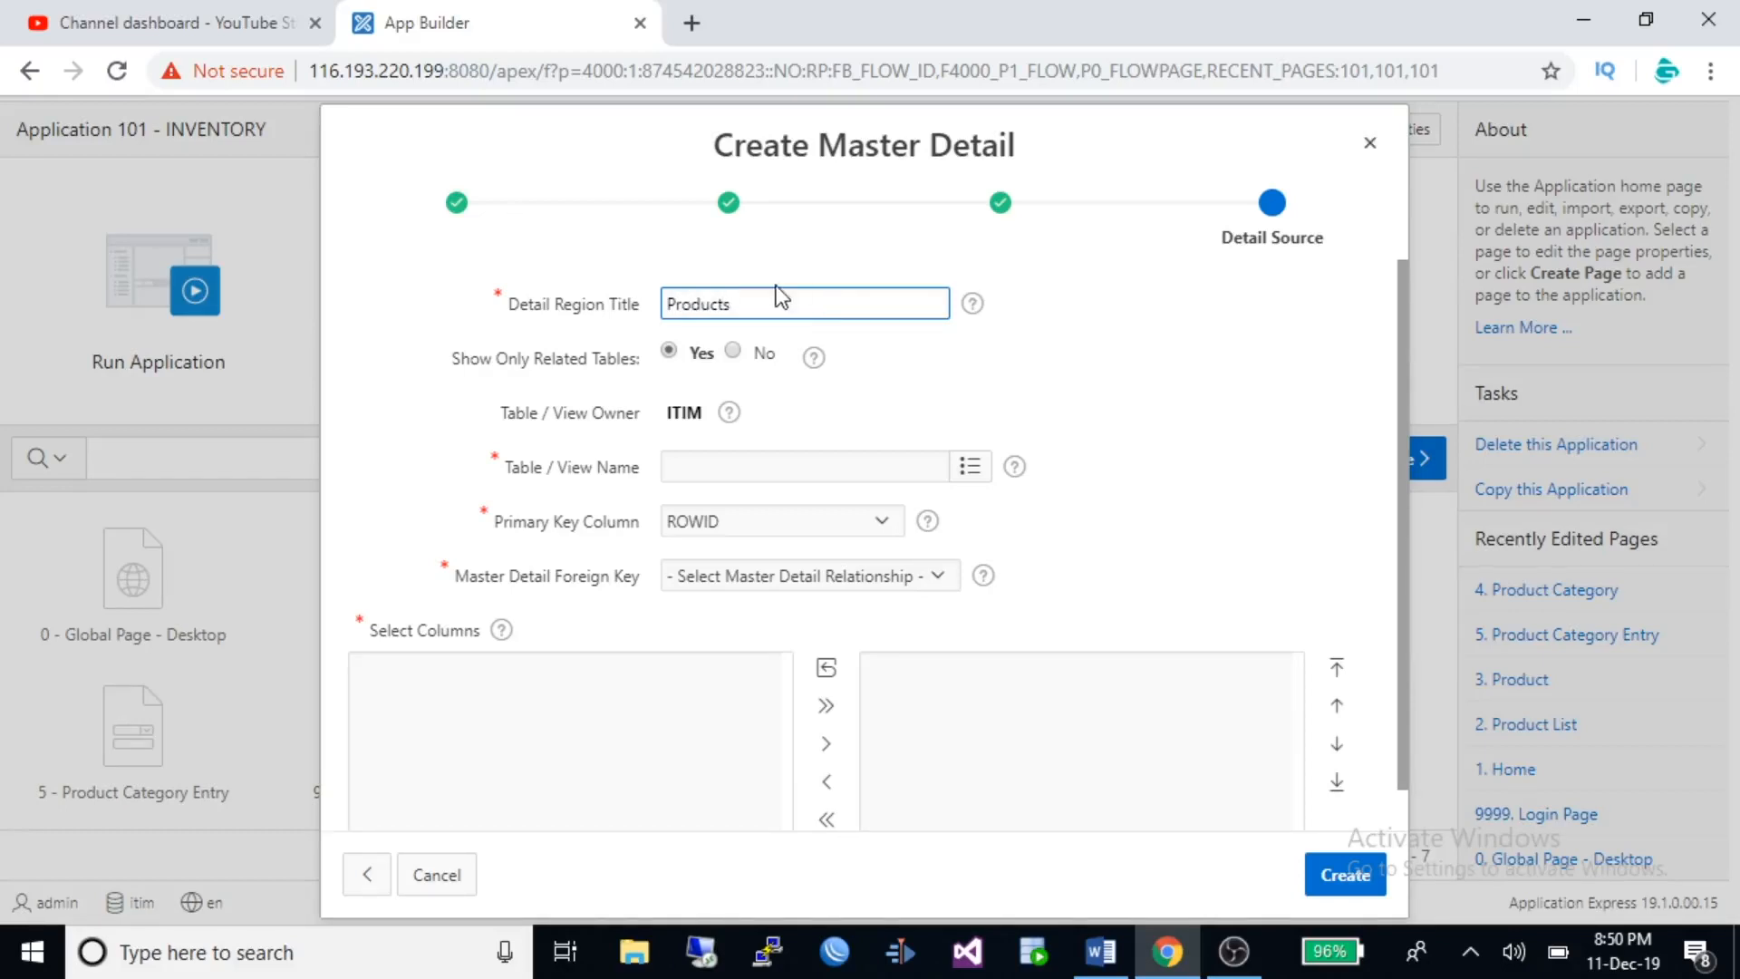
pyautogui.click(732, 352)
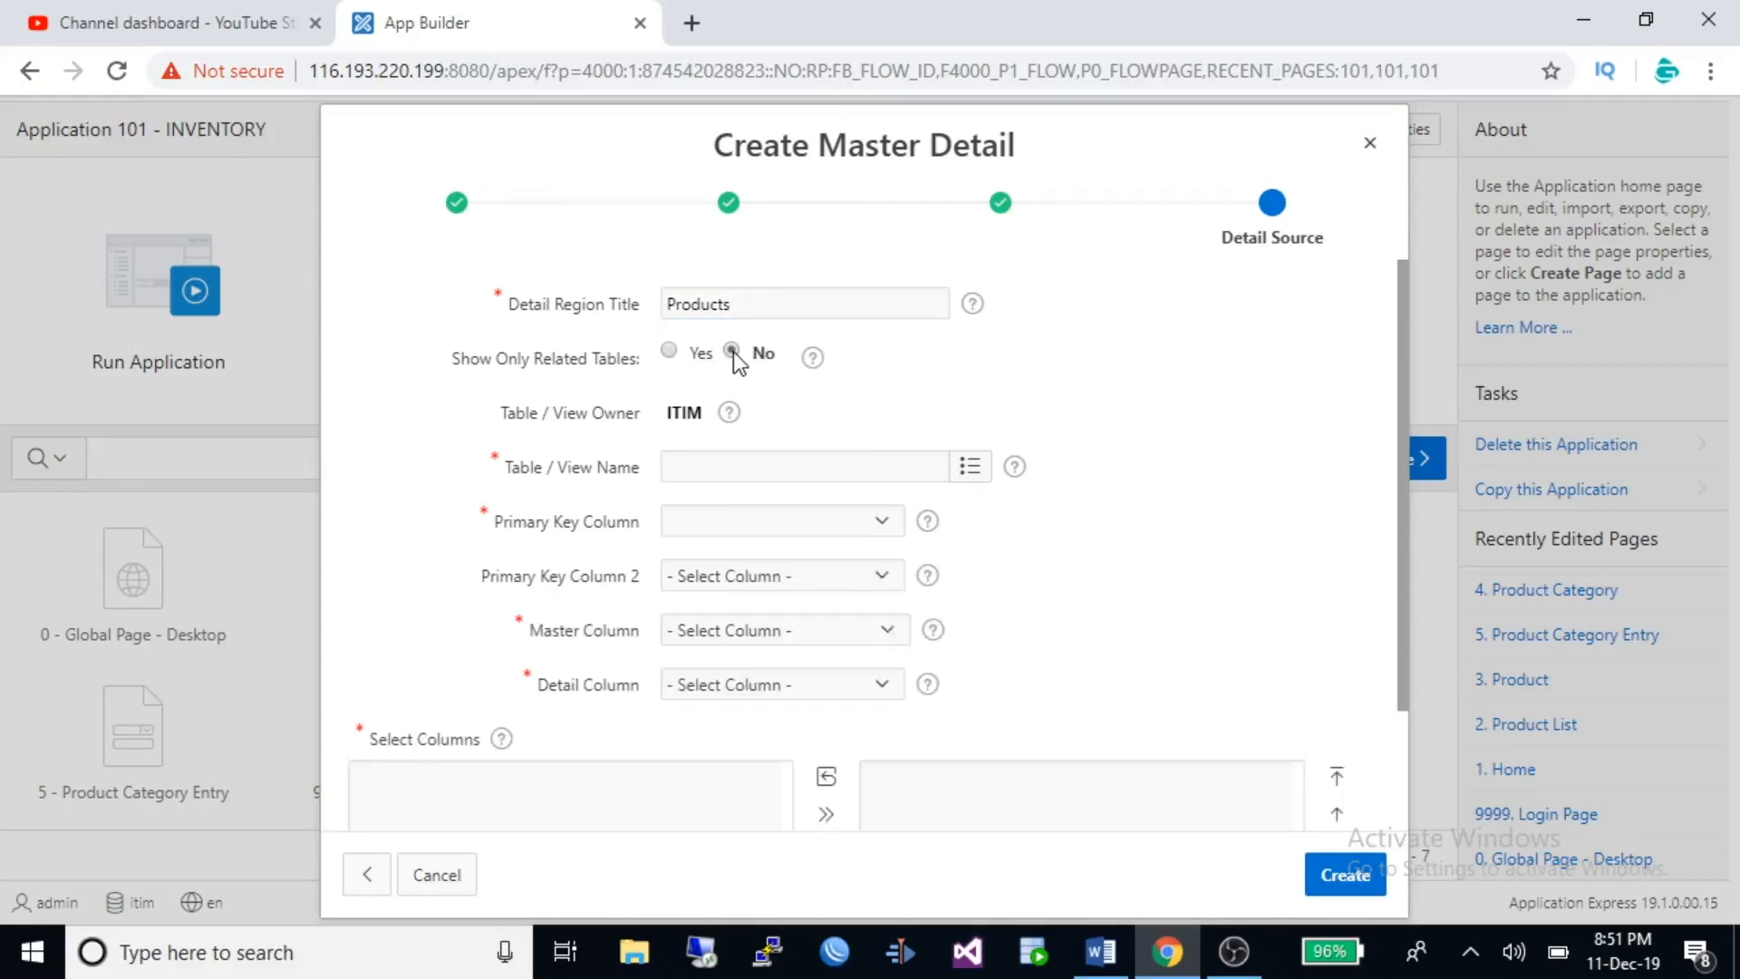
pyautogui.click(968, 470)
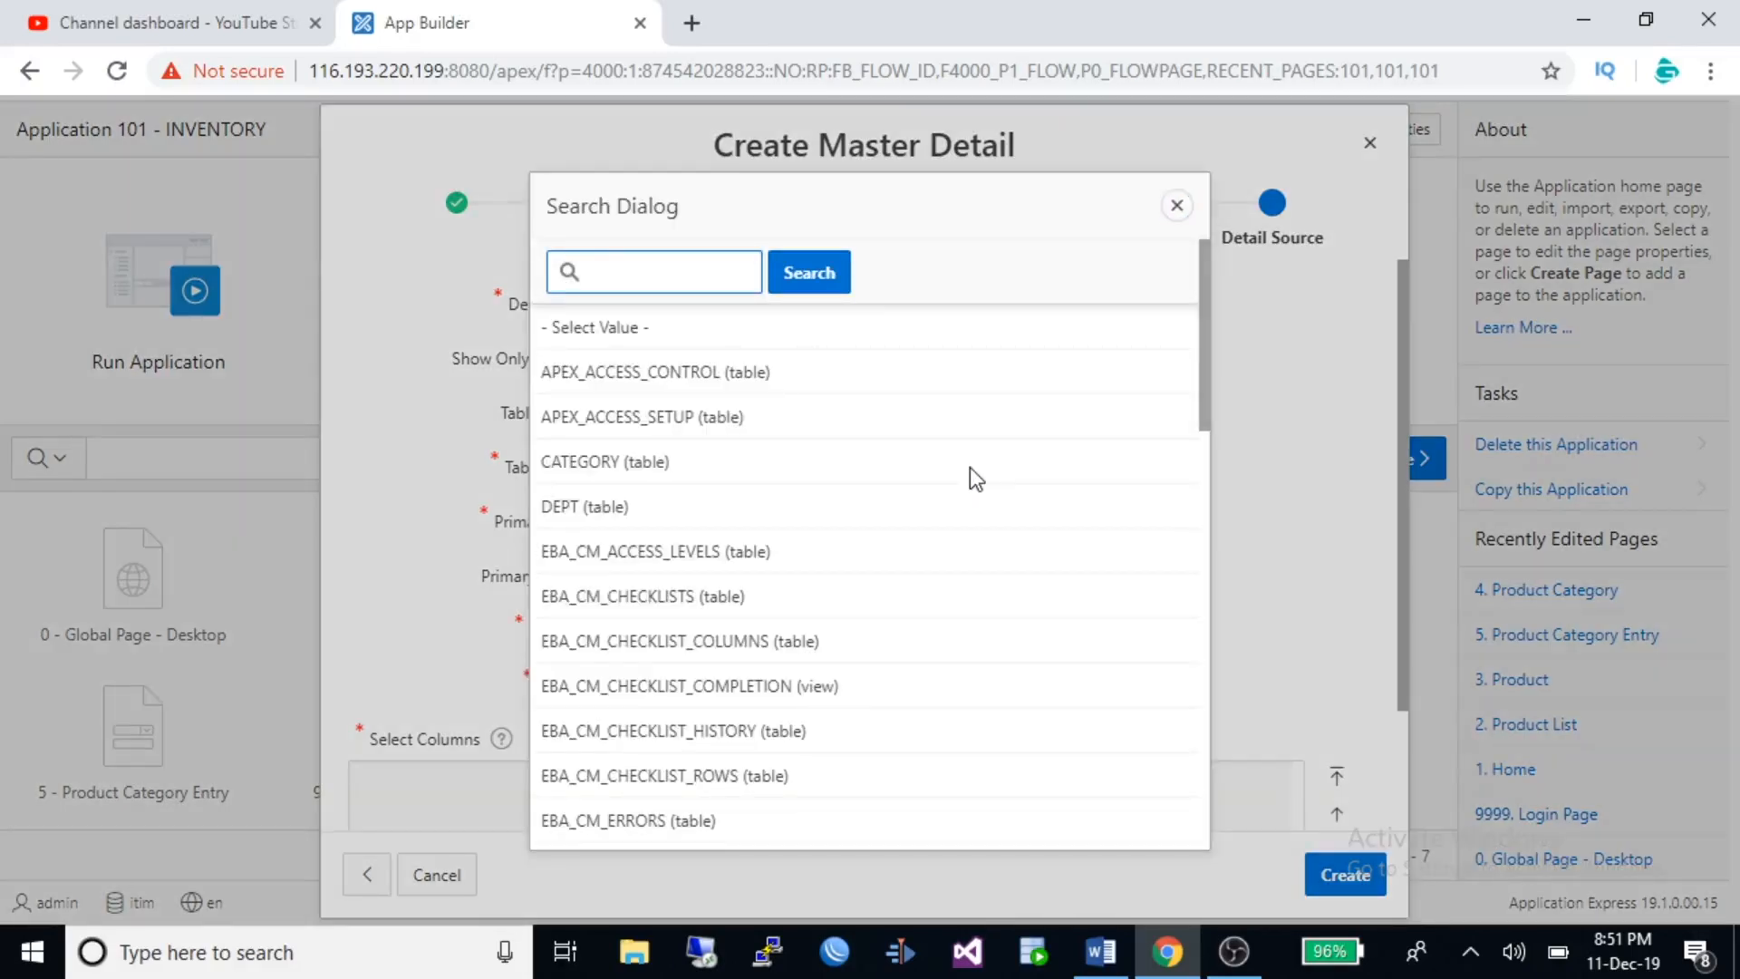
pyautogui.scroll(-8, 969, 466)
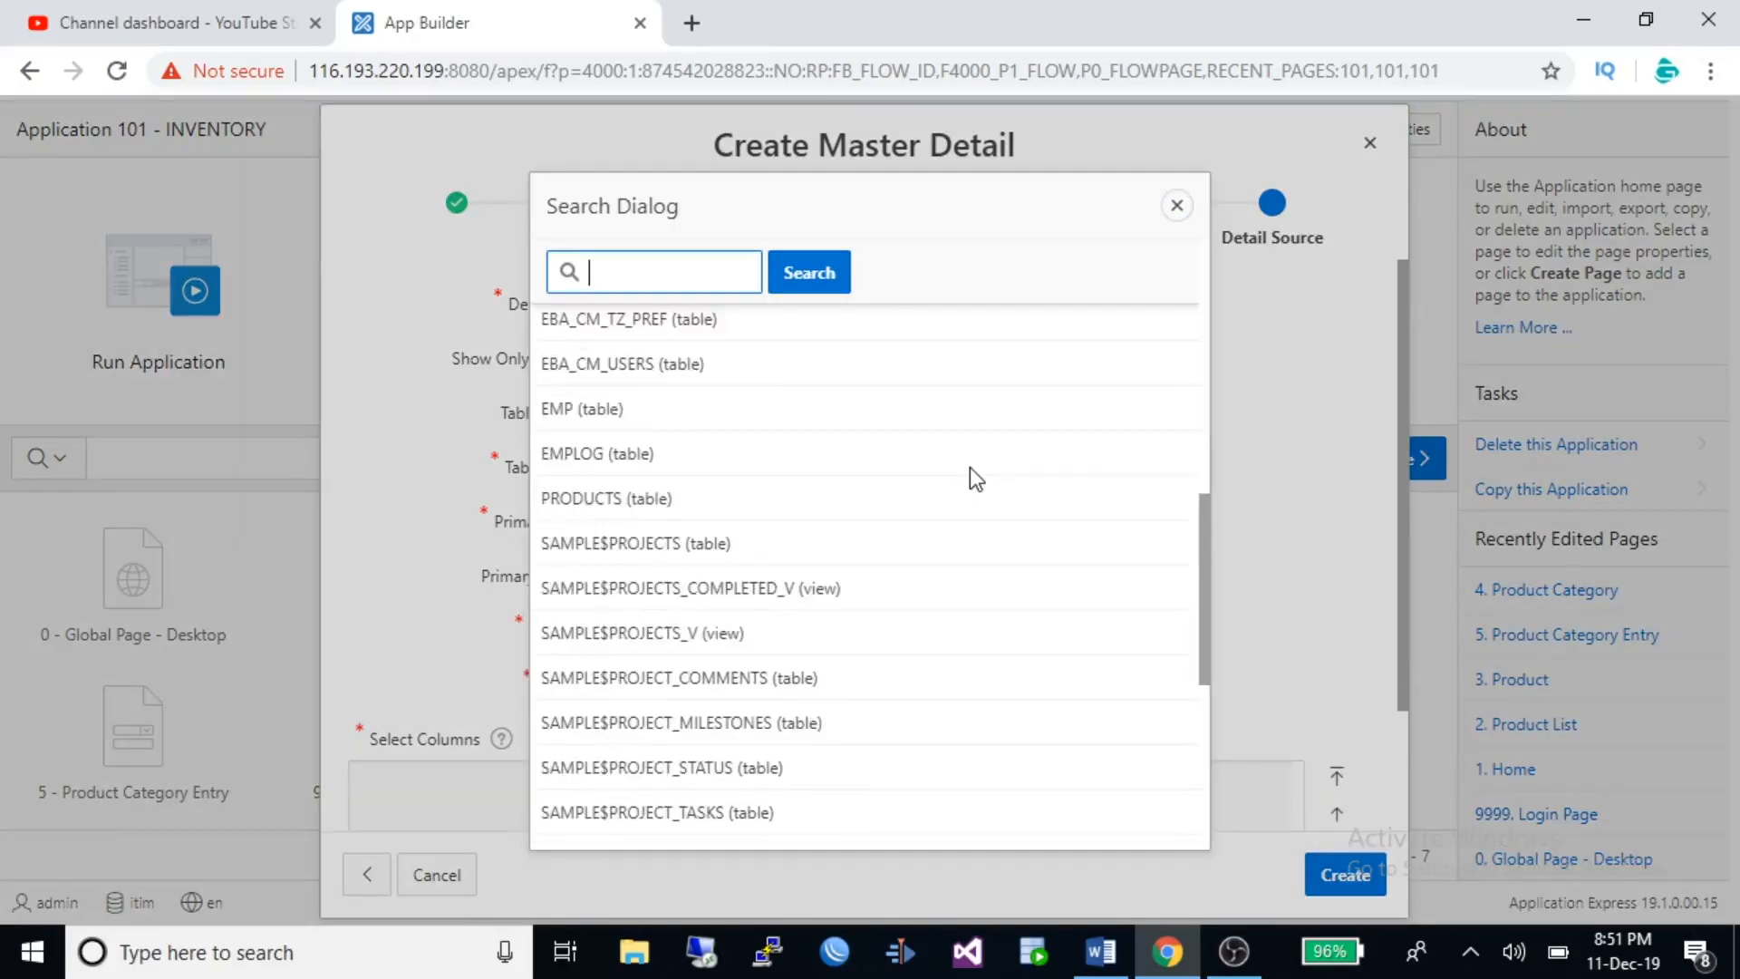
pyautogui.click(605, 500)
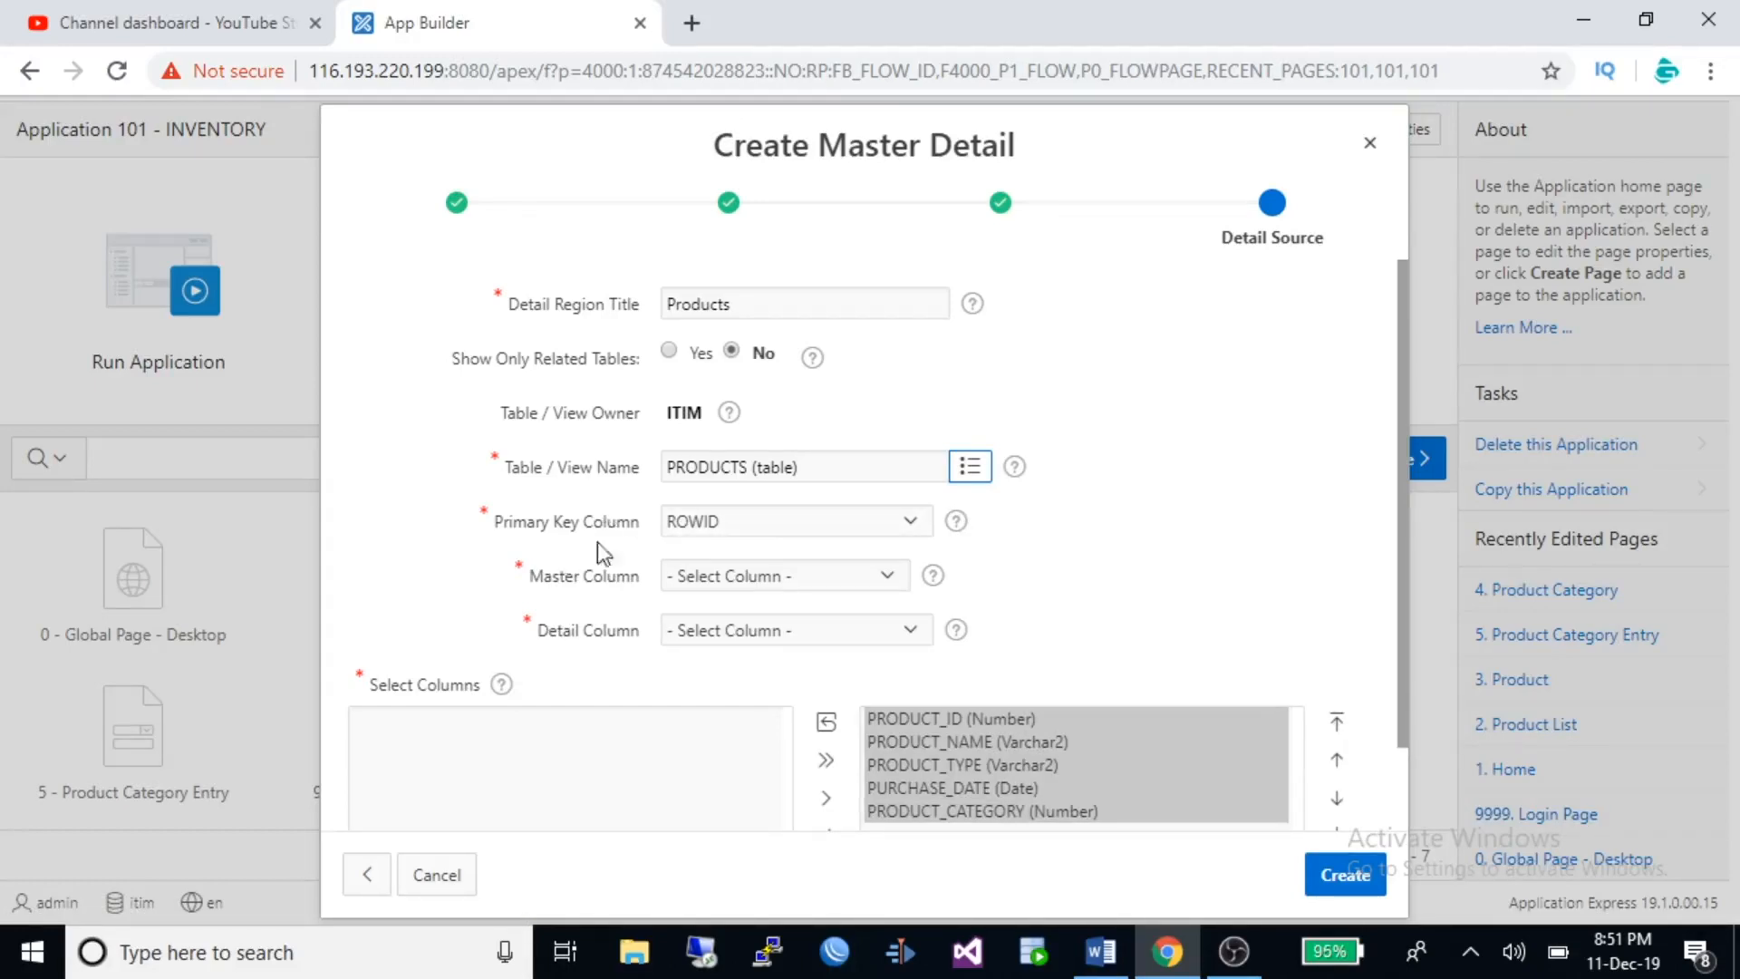
# Set the detail primary key to PRODUCT_ID, link master column CATEGORY_ID to detail column PRODUCT_CATEGORY, and create the page.
pyautogui.click(910, 522)
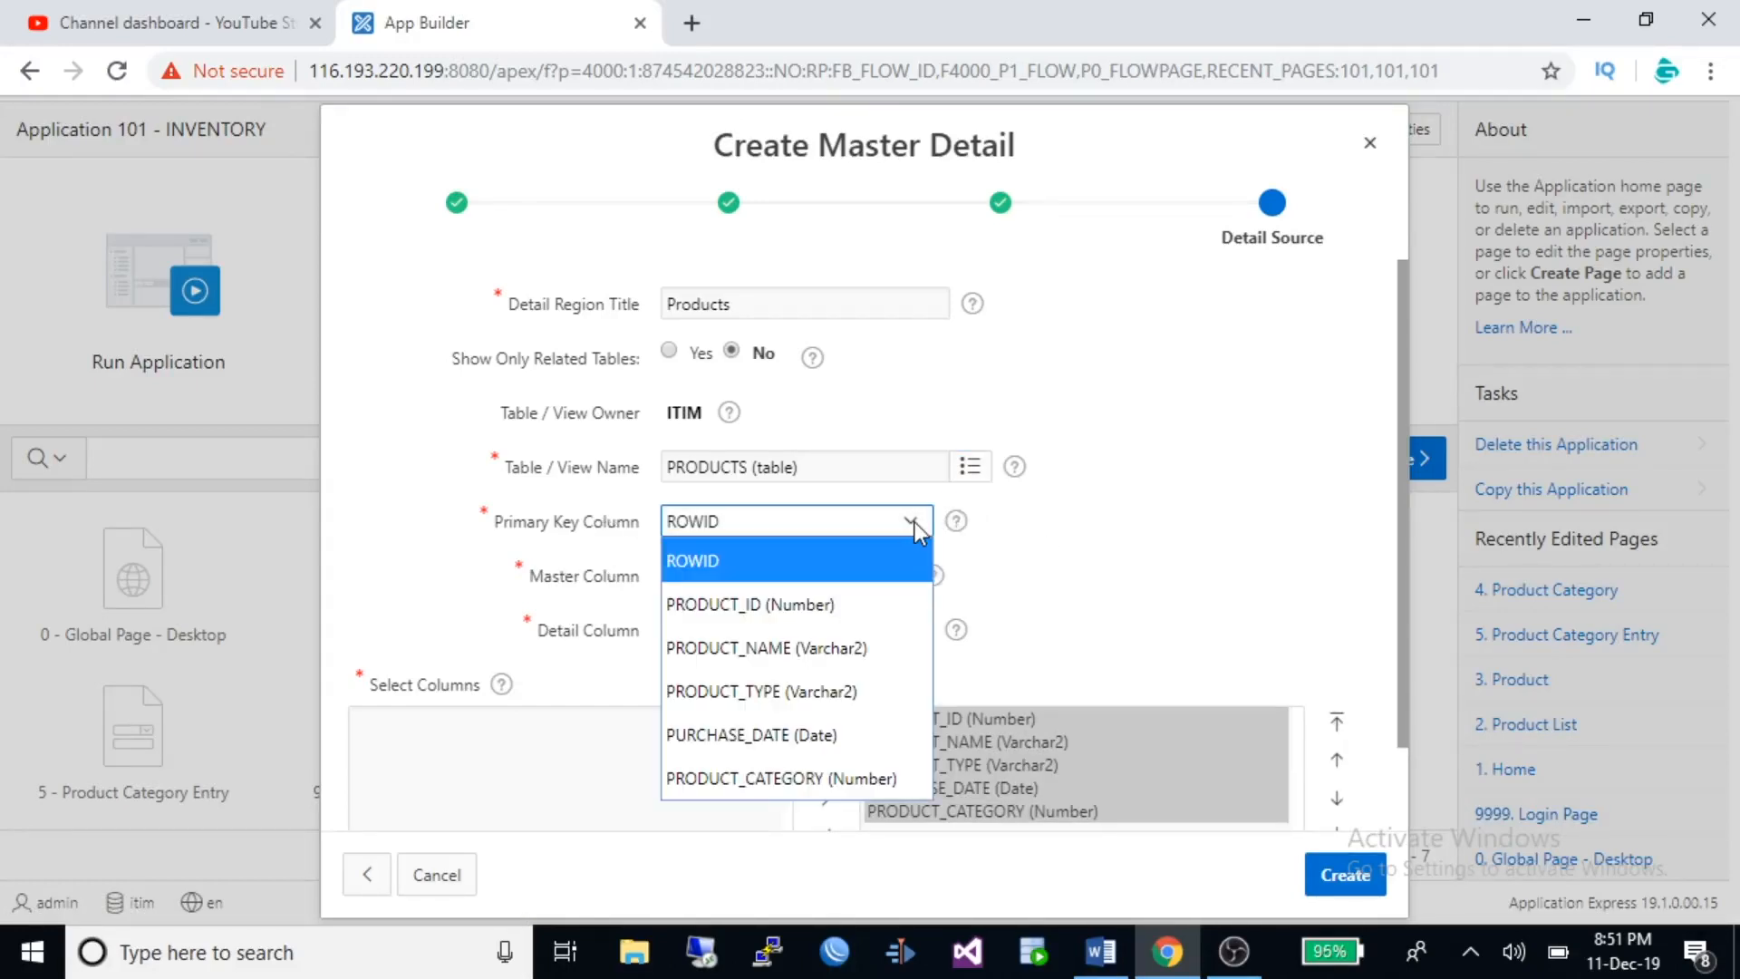
pyautogui.click(794, 608)
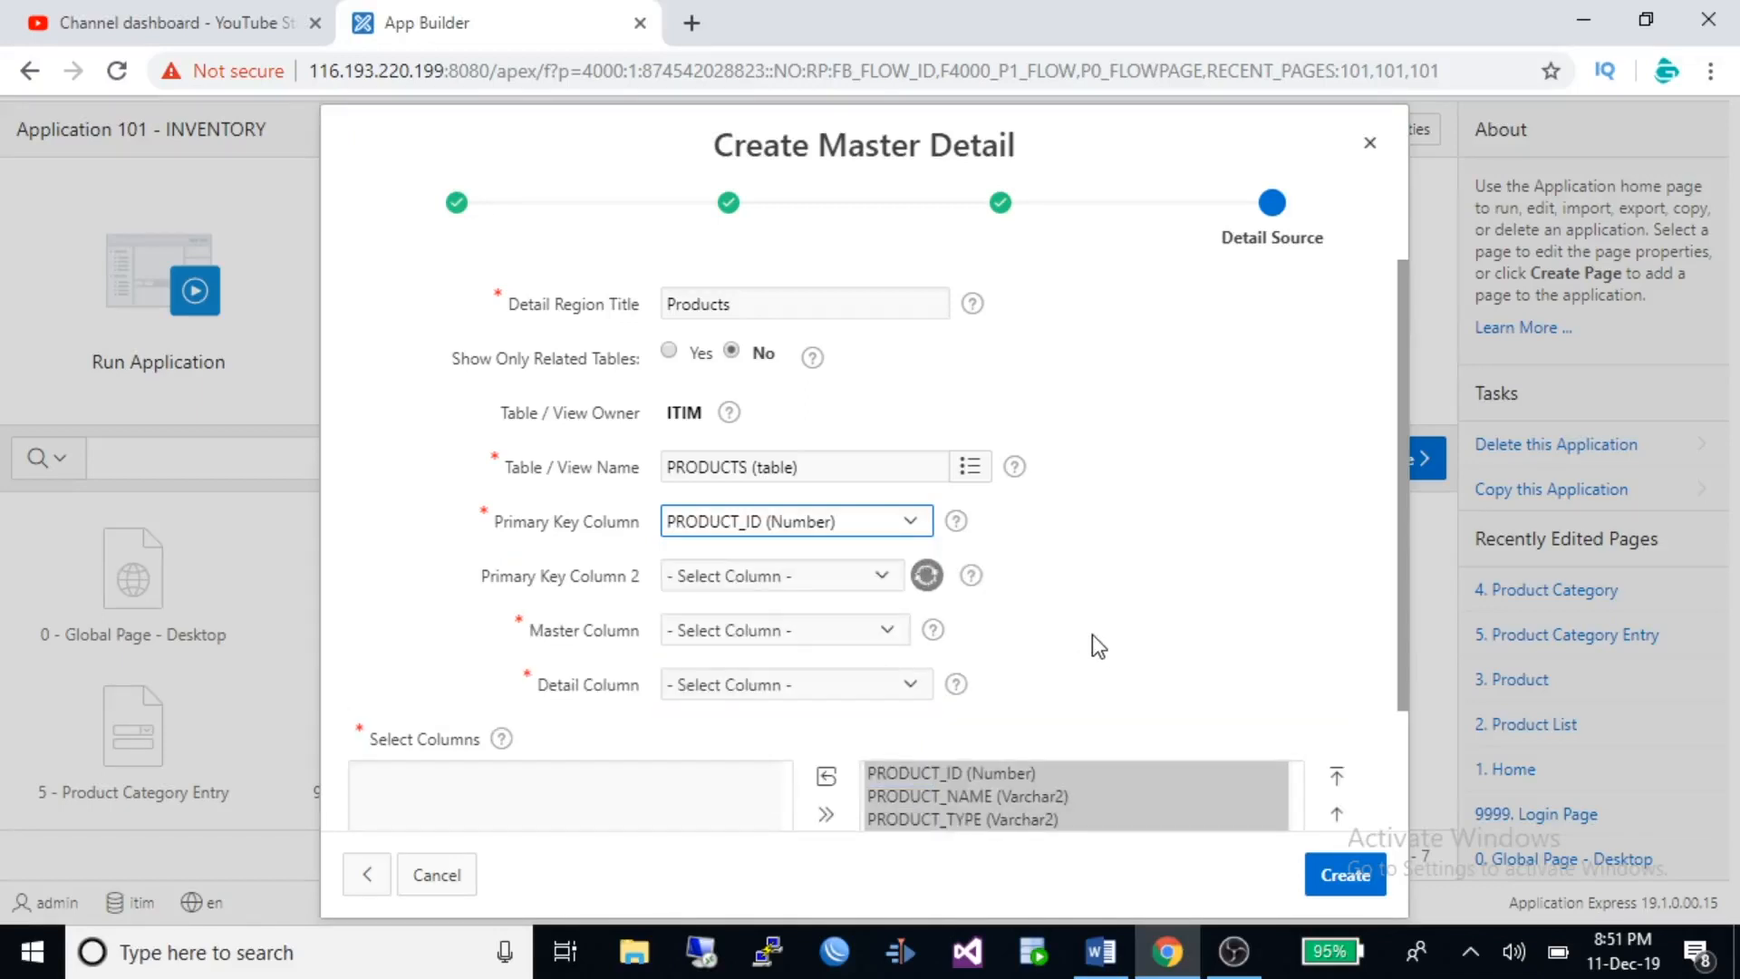
pyautogui.click(895, 632)
pyautogui.click(752, 713)
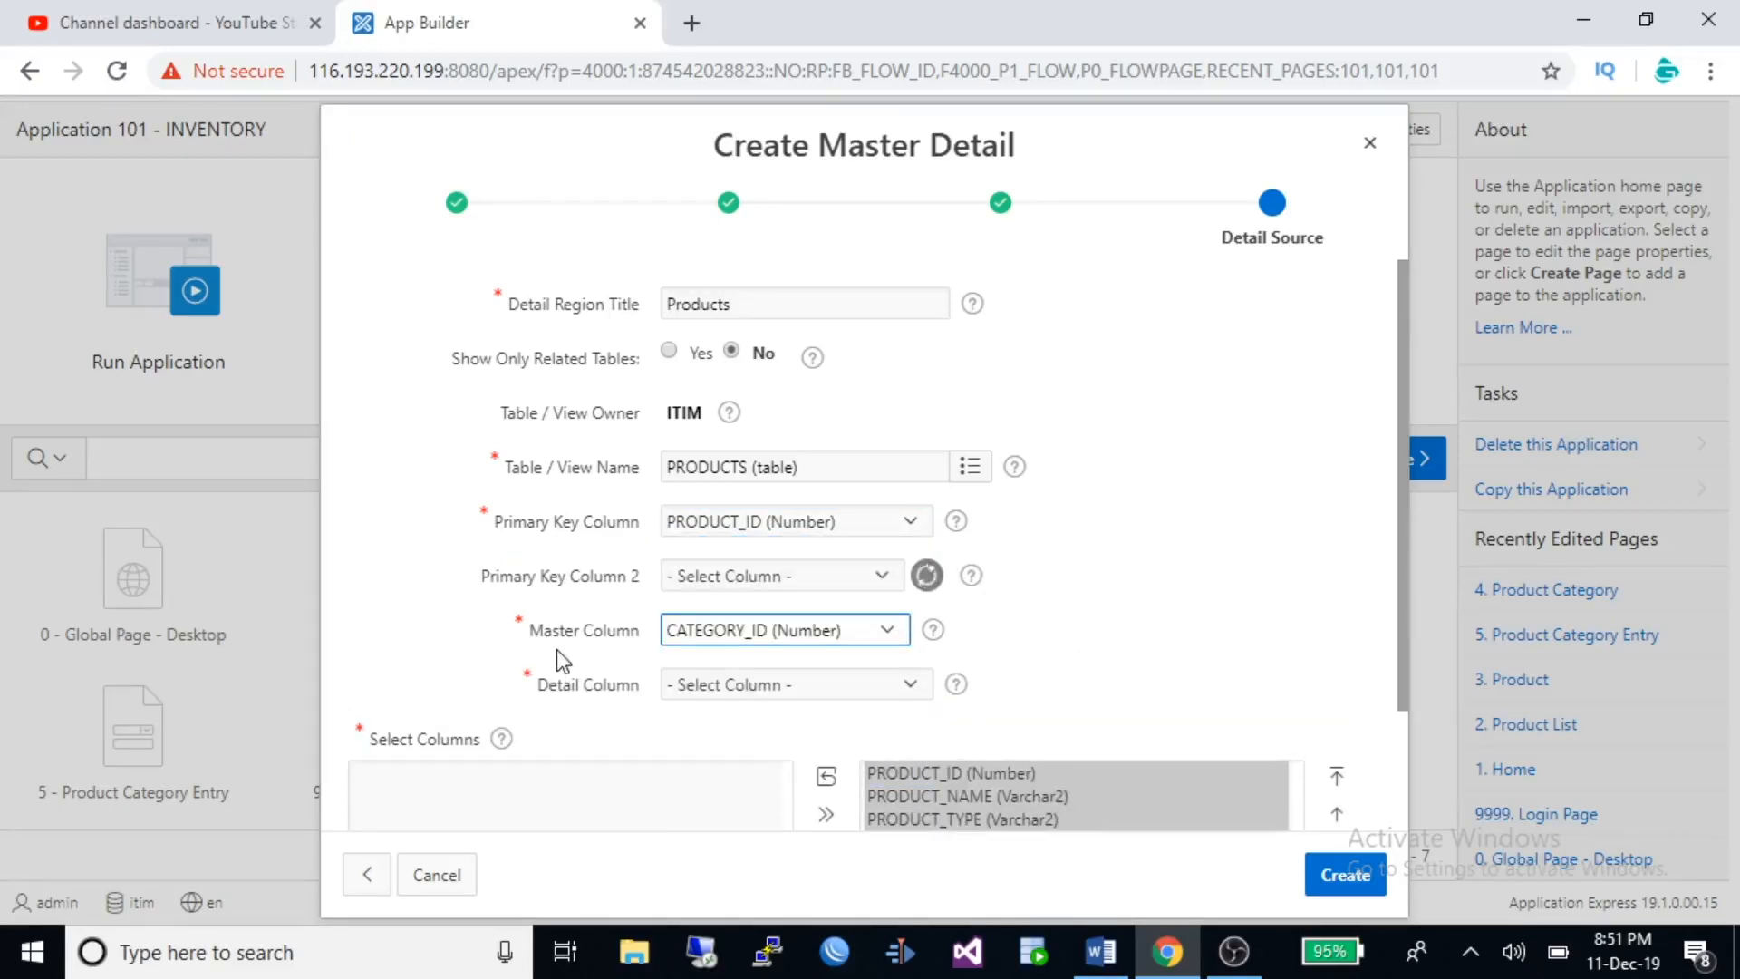
pyautogui.click(921, 687)
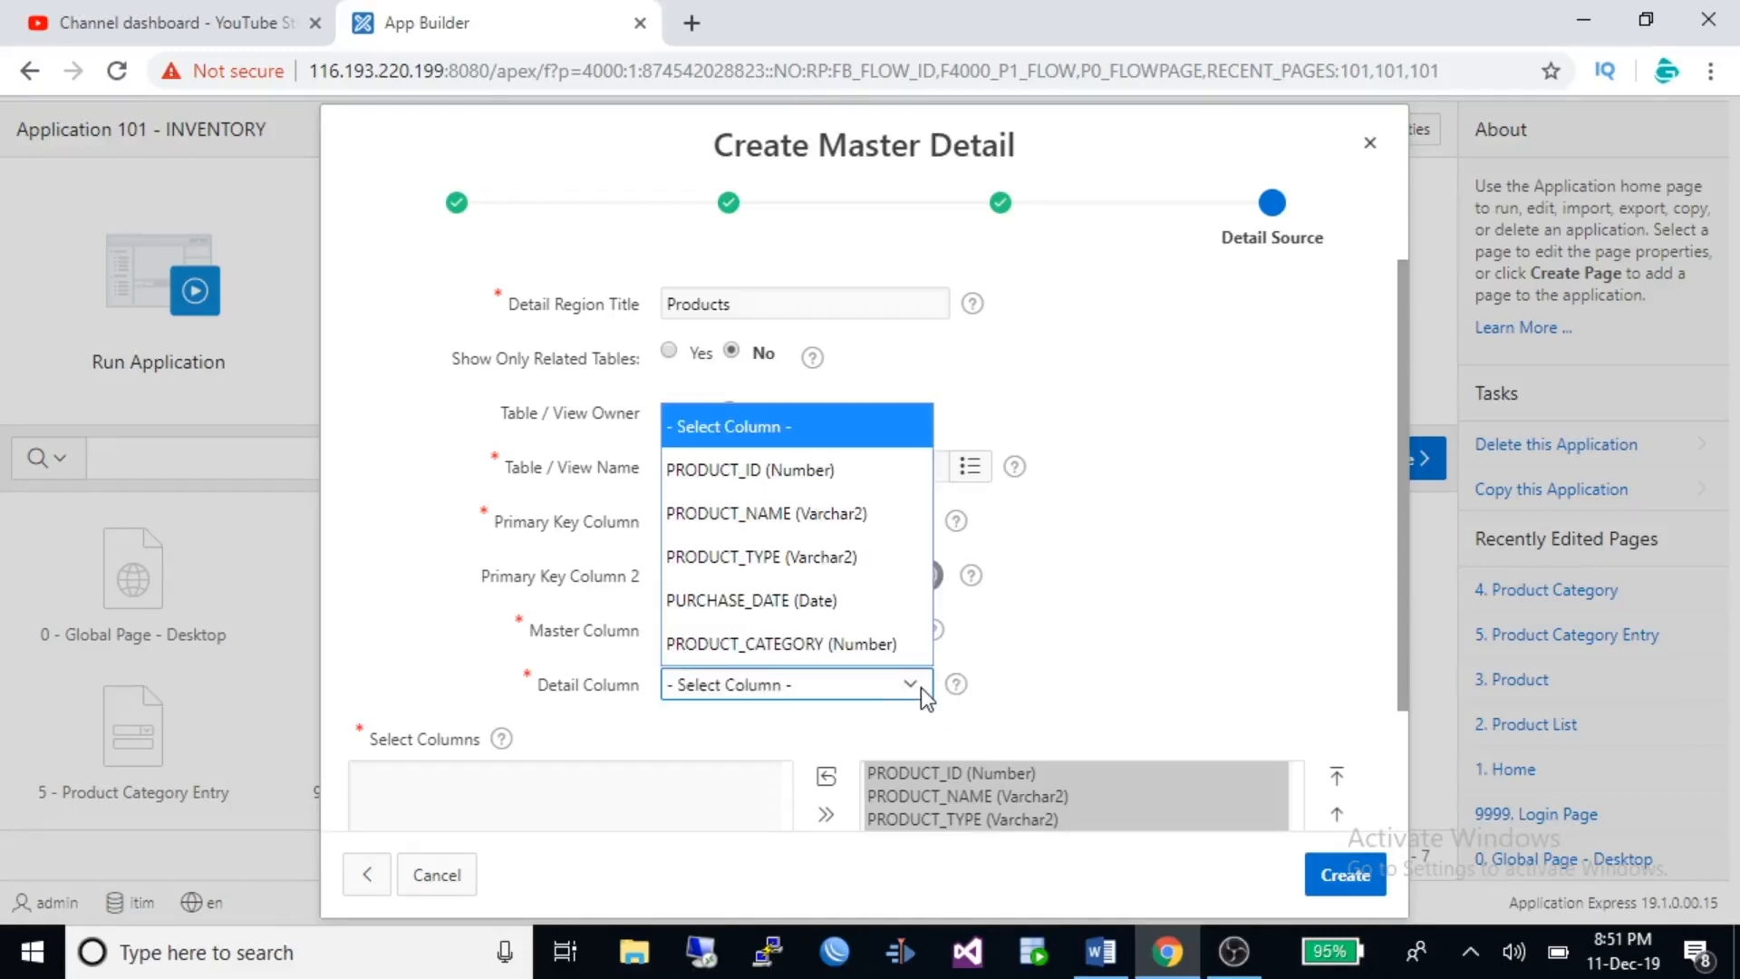
pyautogui.click(770, 643)
pyautogui.scroll(-2, 1270, 639)
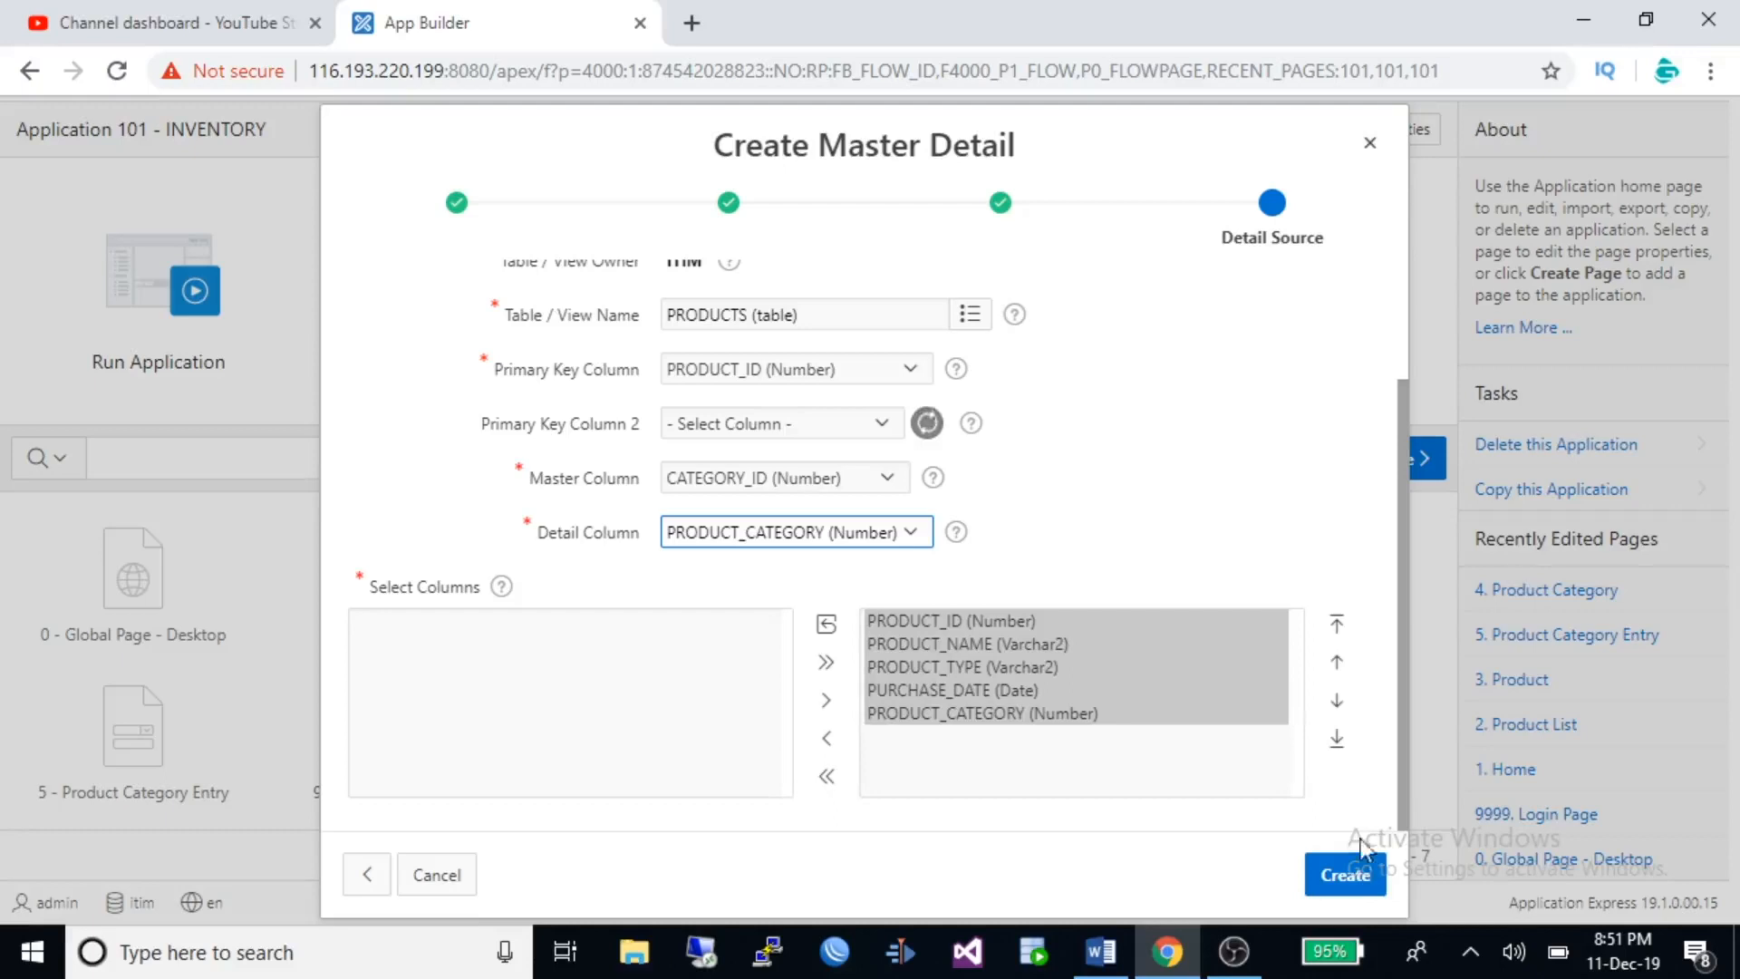
pyautogui.click(1362, 890)
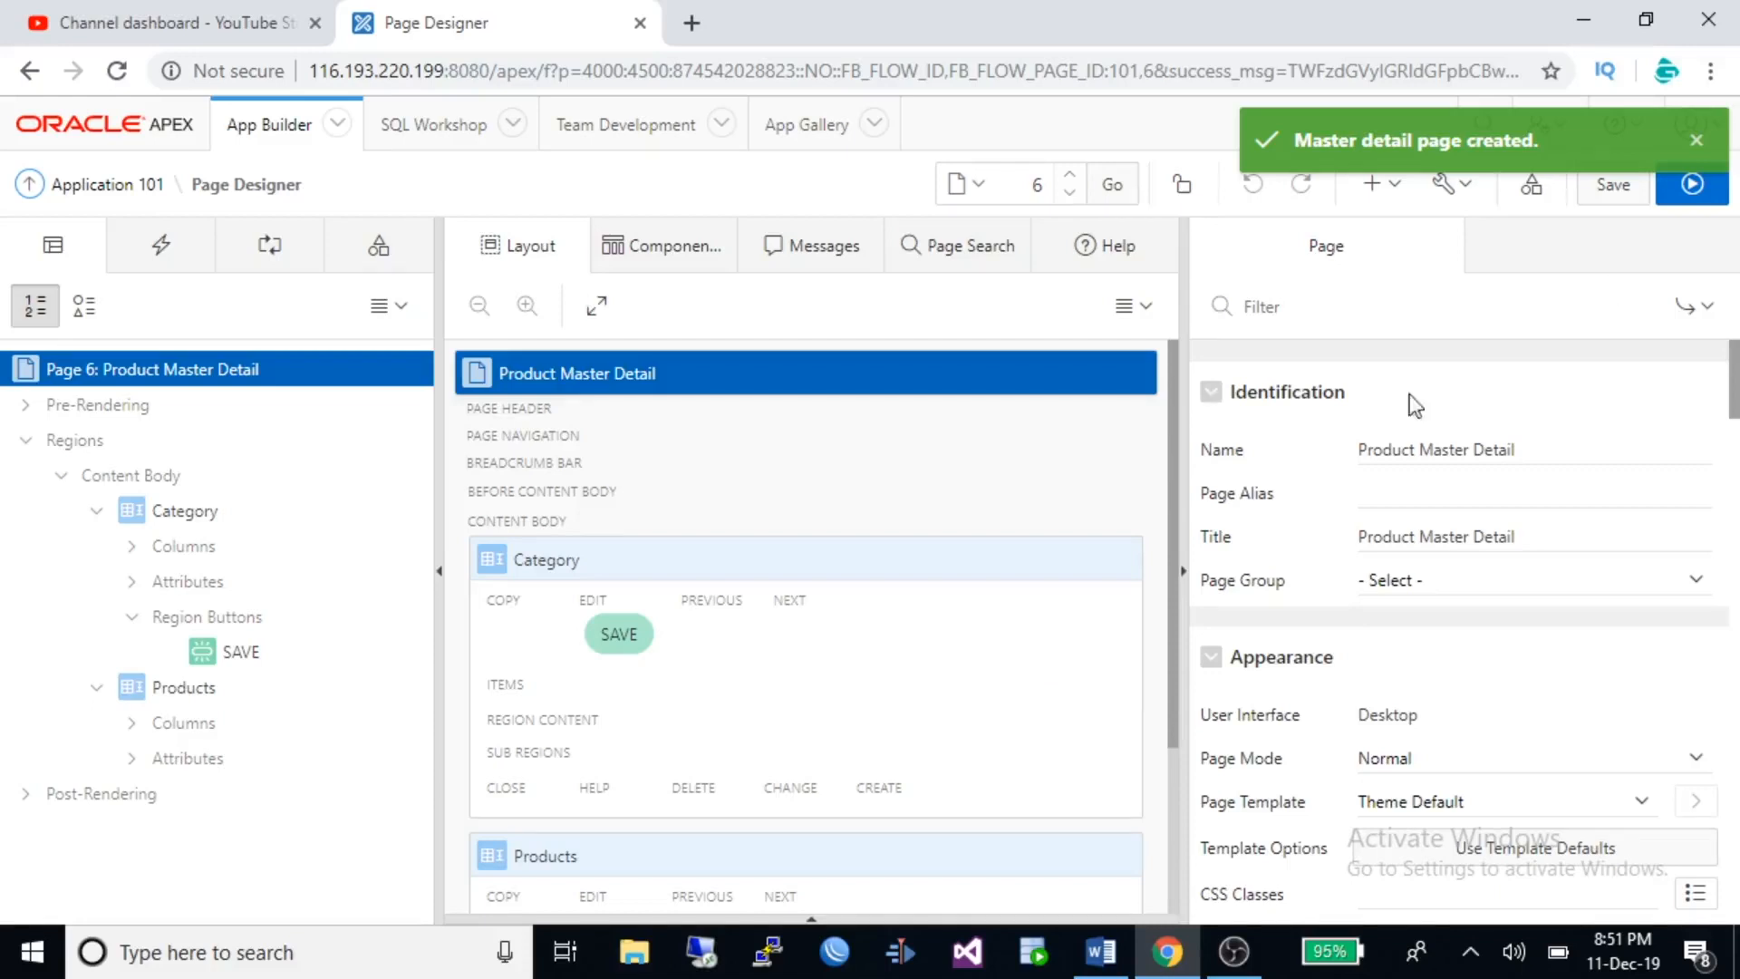
# Run the new Product Master Detail page, sign in to INVENTORY and check the products of the Tblet category.
pyautogui.click(1692, 184)
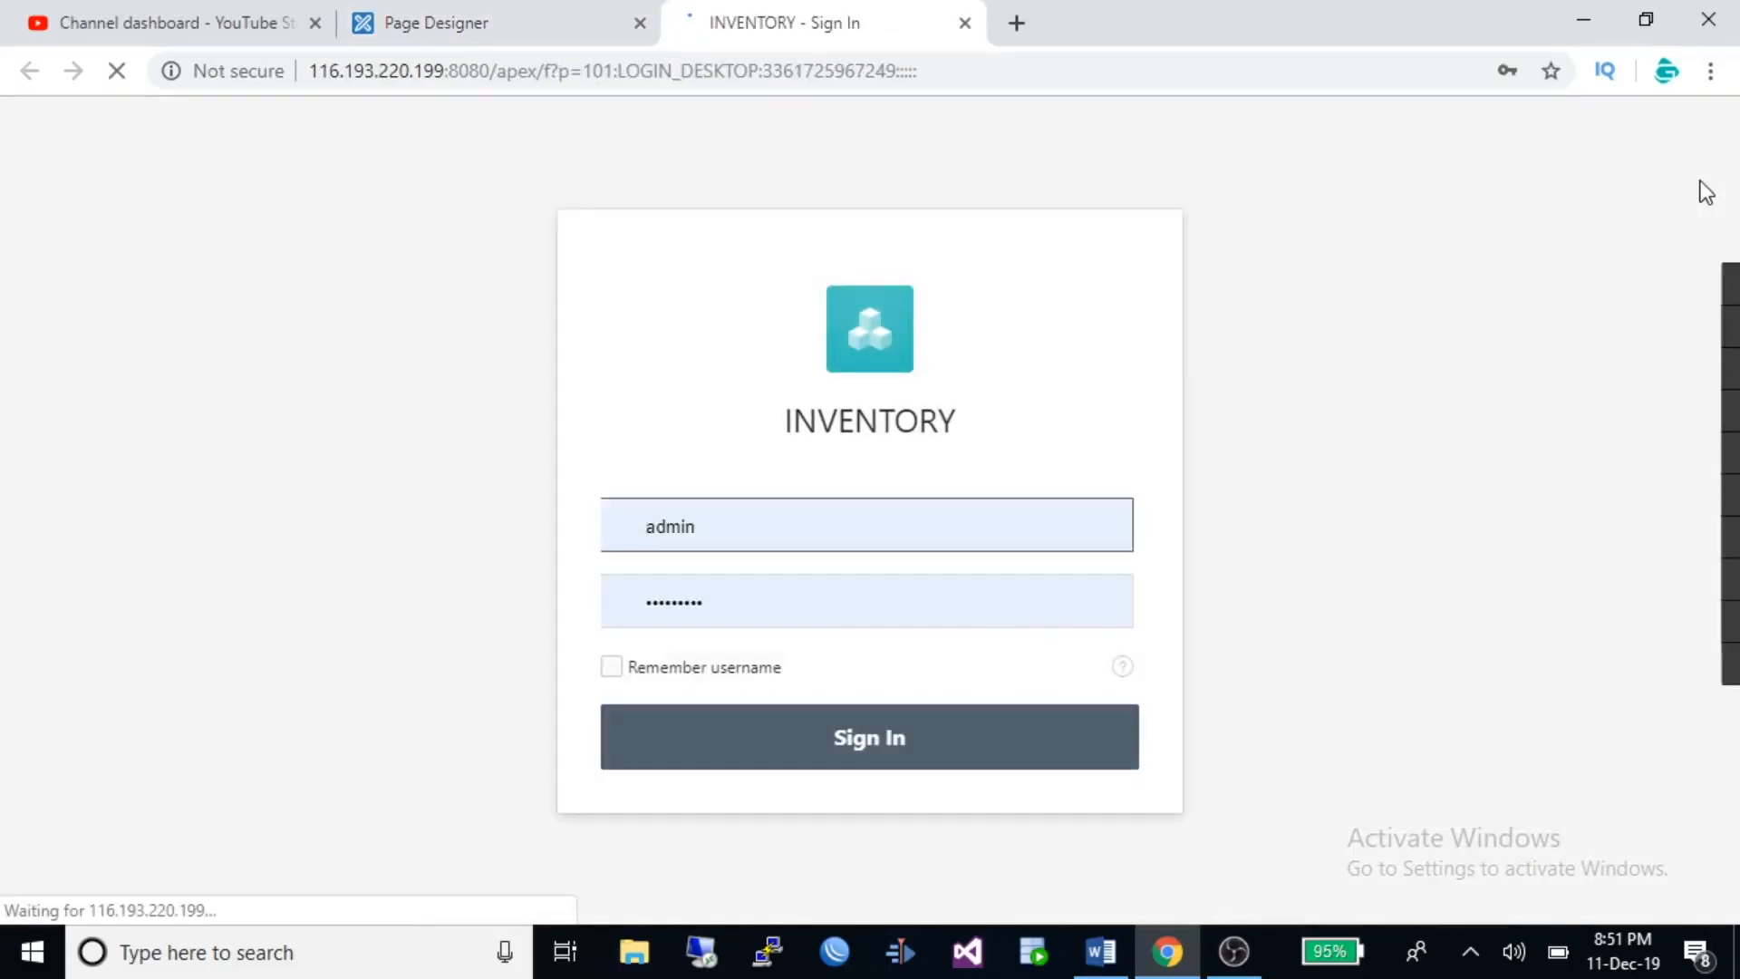
pyautogui.click(859, 738)
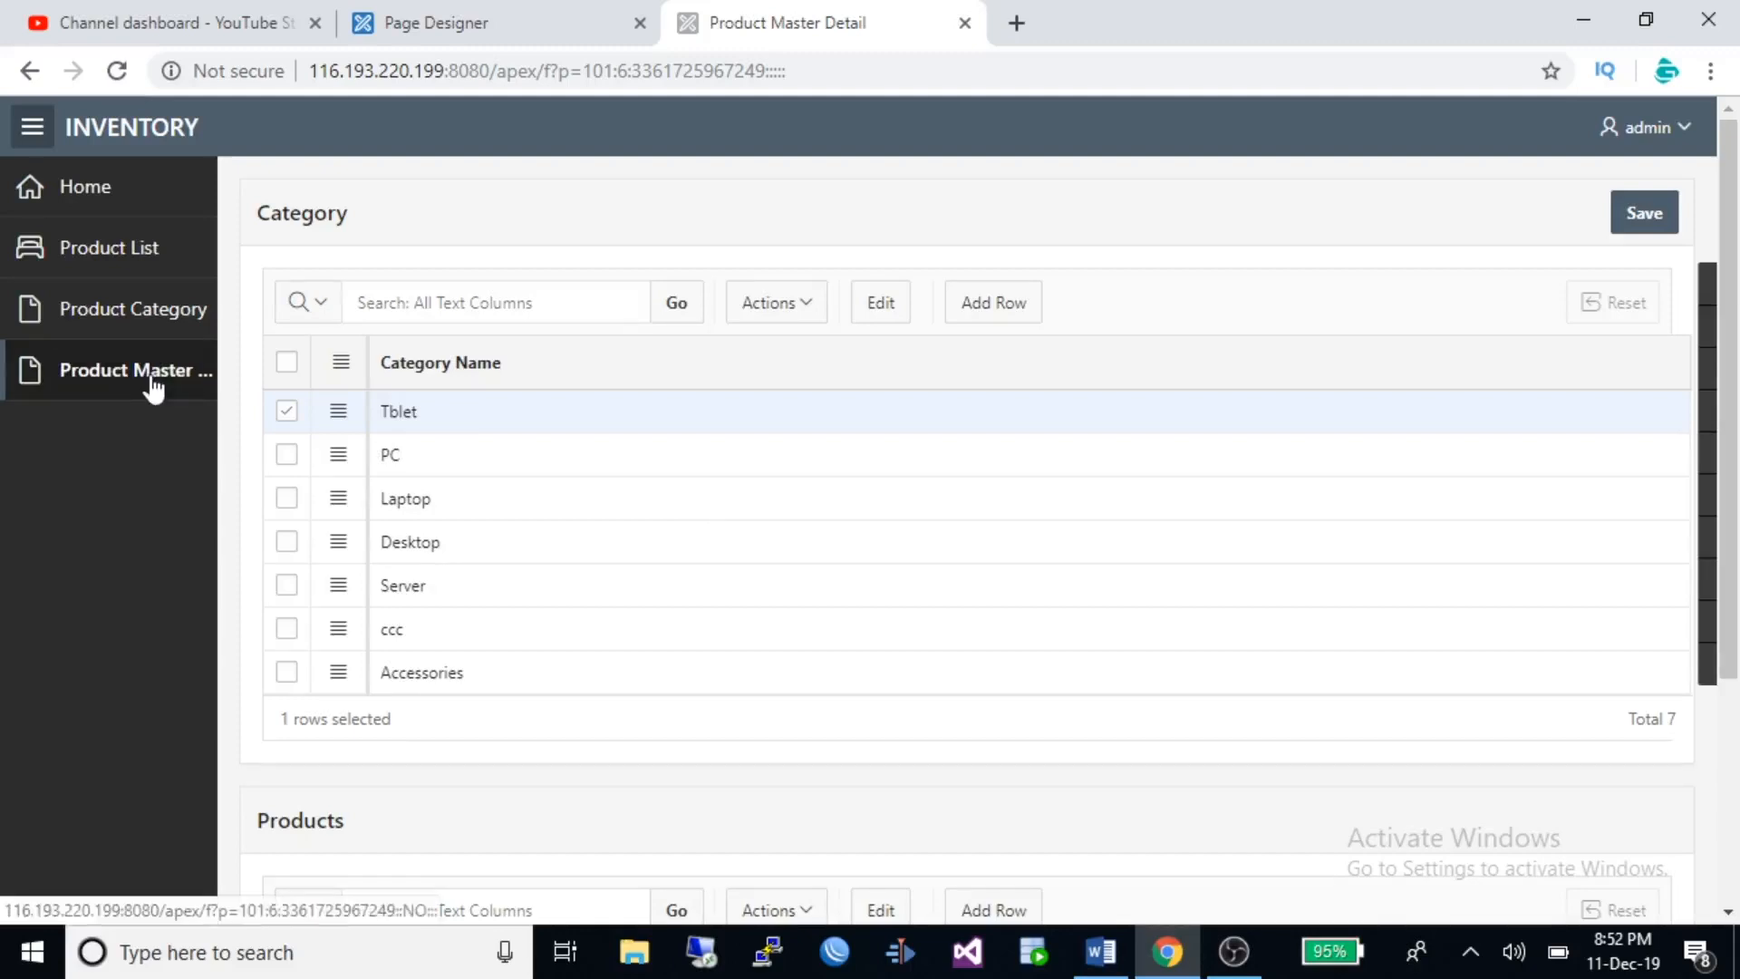
pyautogui.scroll(-1, 616, 640)
pyautogui.scroll(-4, 616, 640)
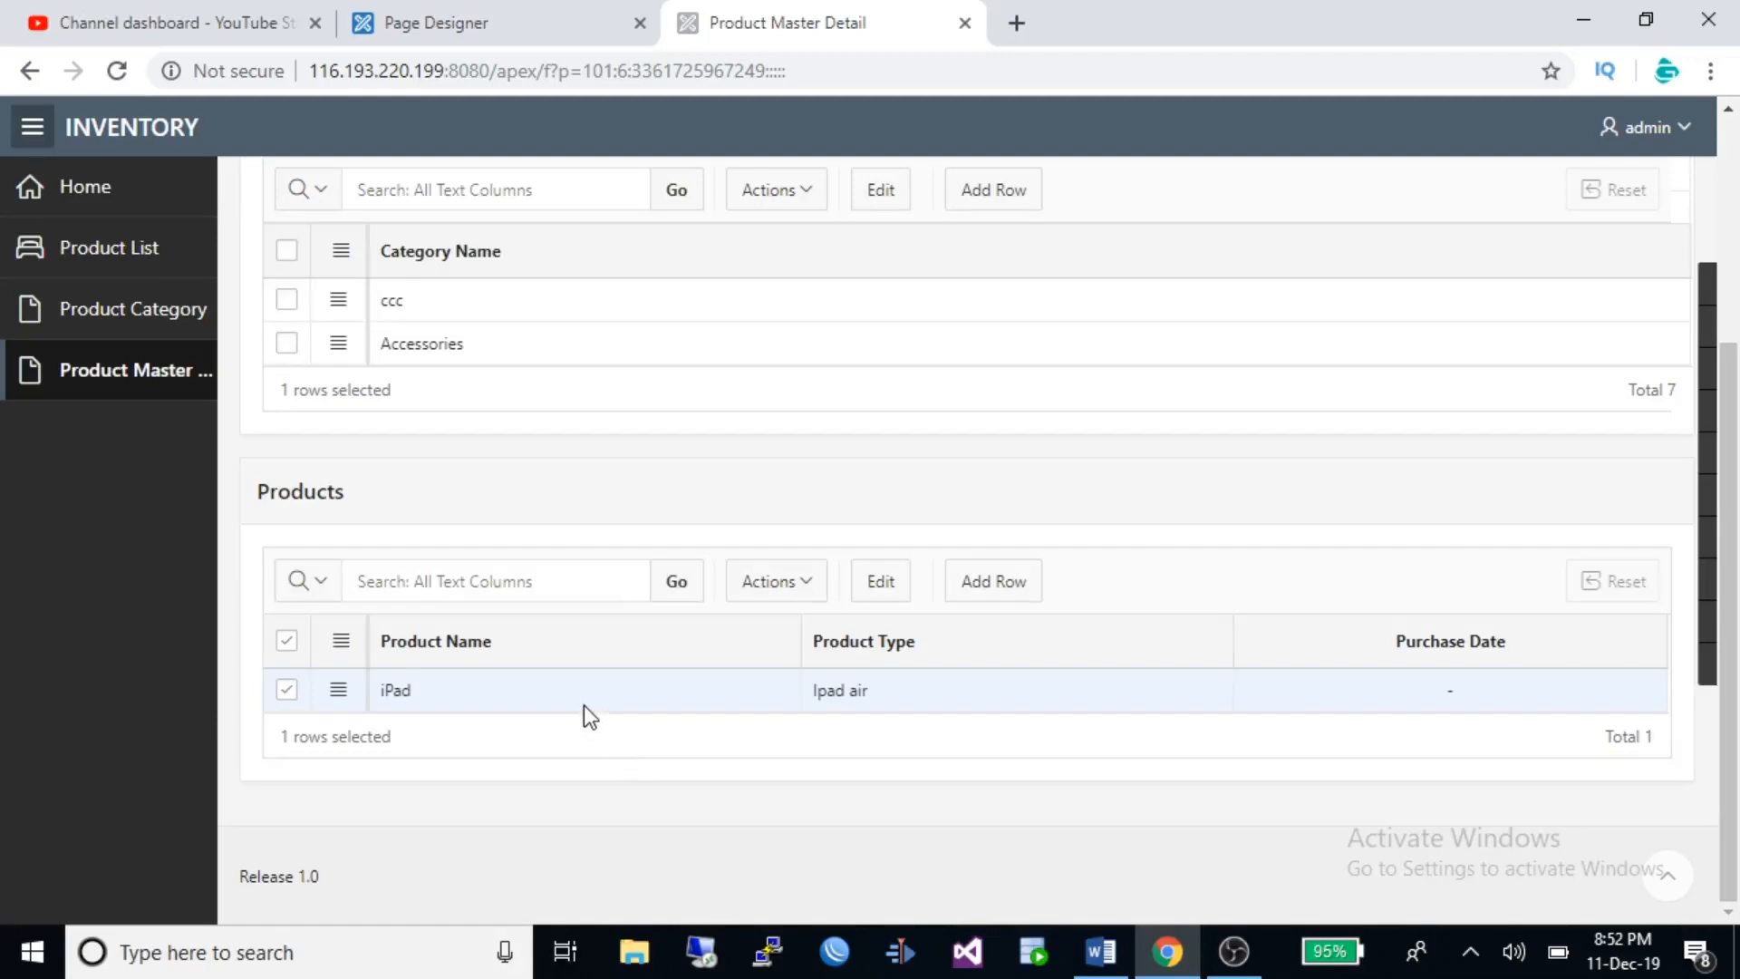
pyautogui.scroll(4, 584, 705)
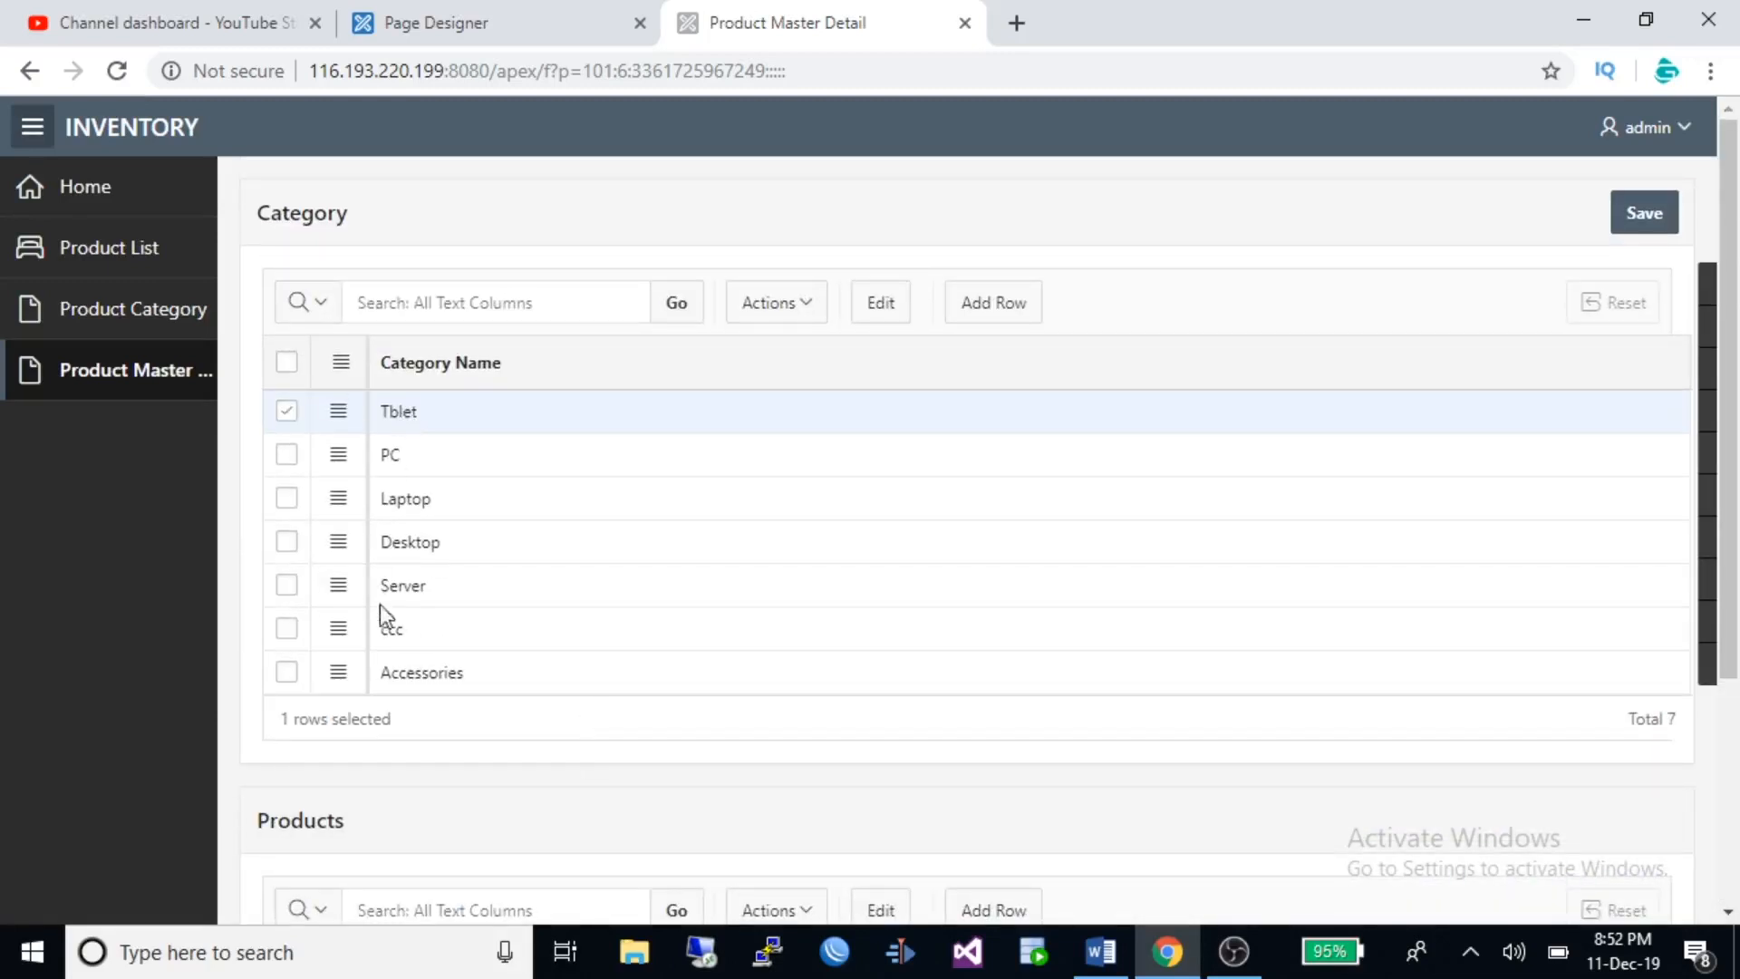
# Select the PC and Laptop categories in turn and examine the related rows in the Products region.
pyautogui.click(398, 462)
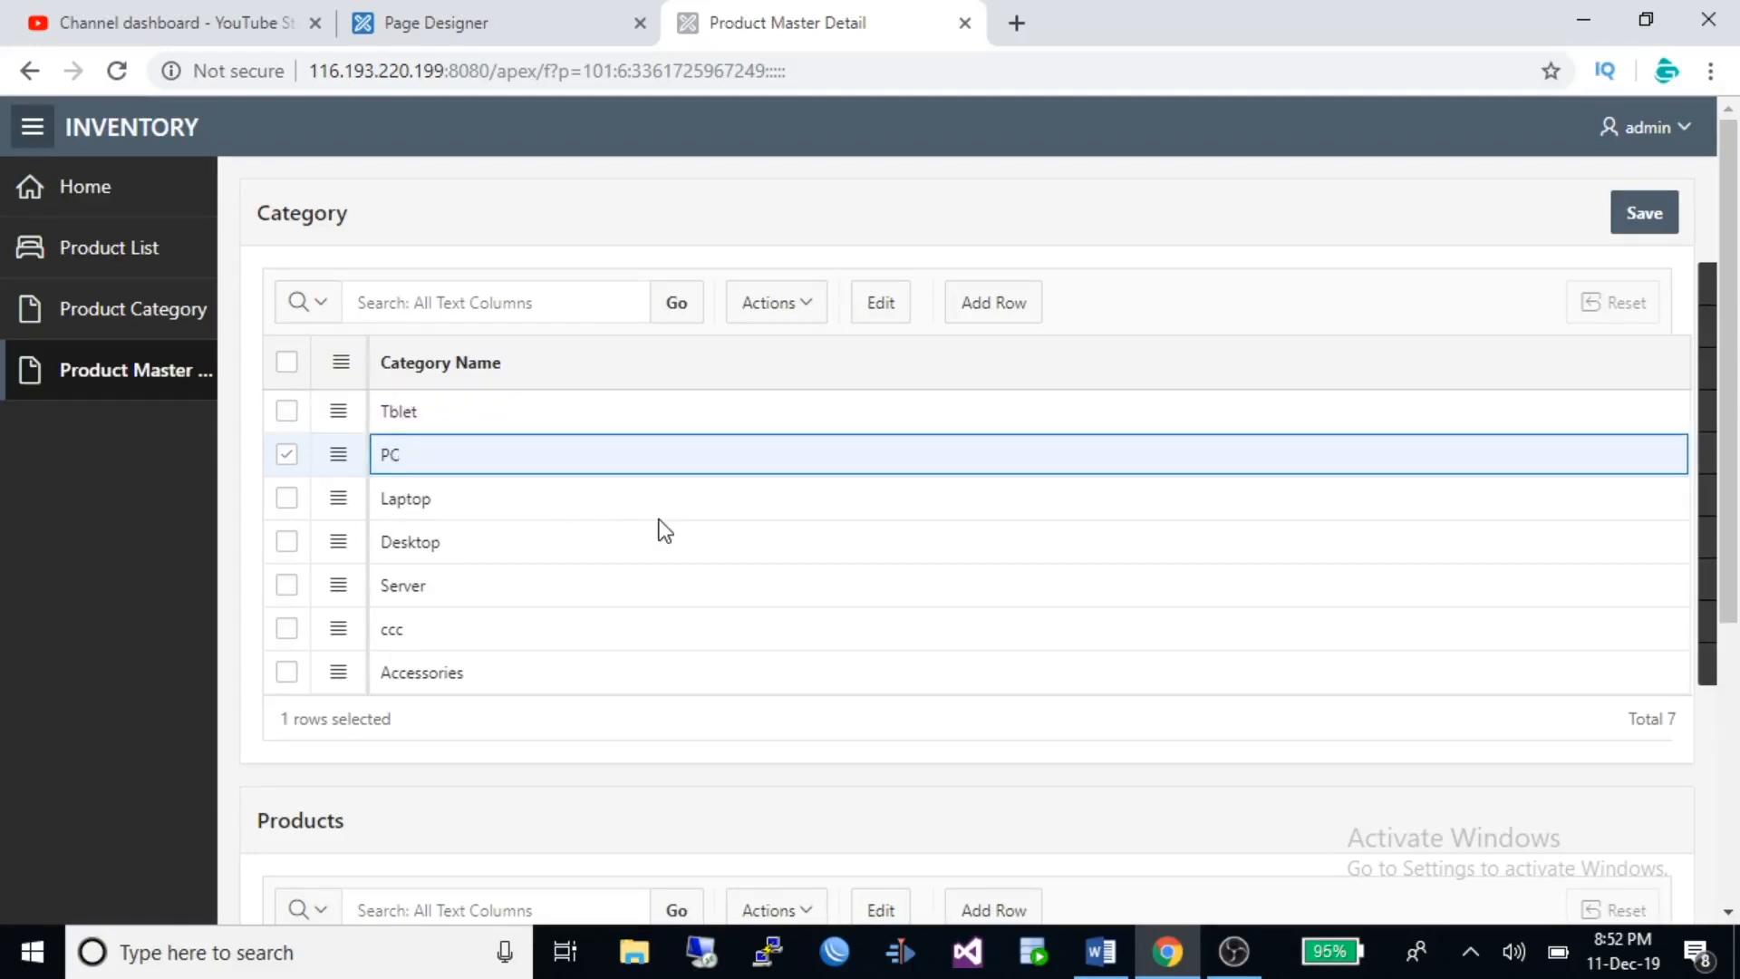
pyautogui.scroll(-5, 665, 530)
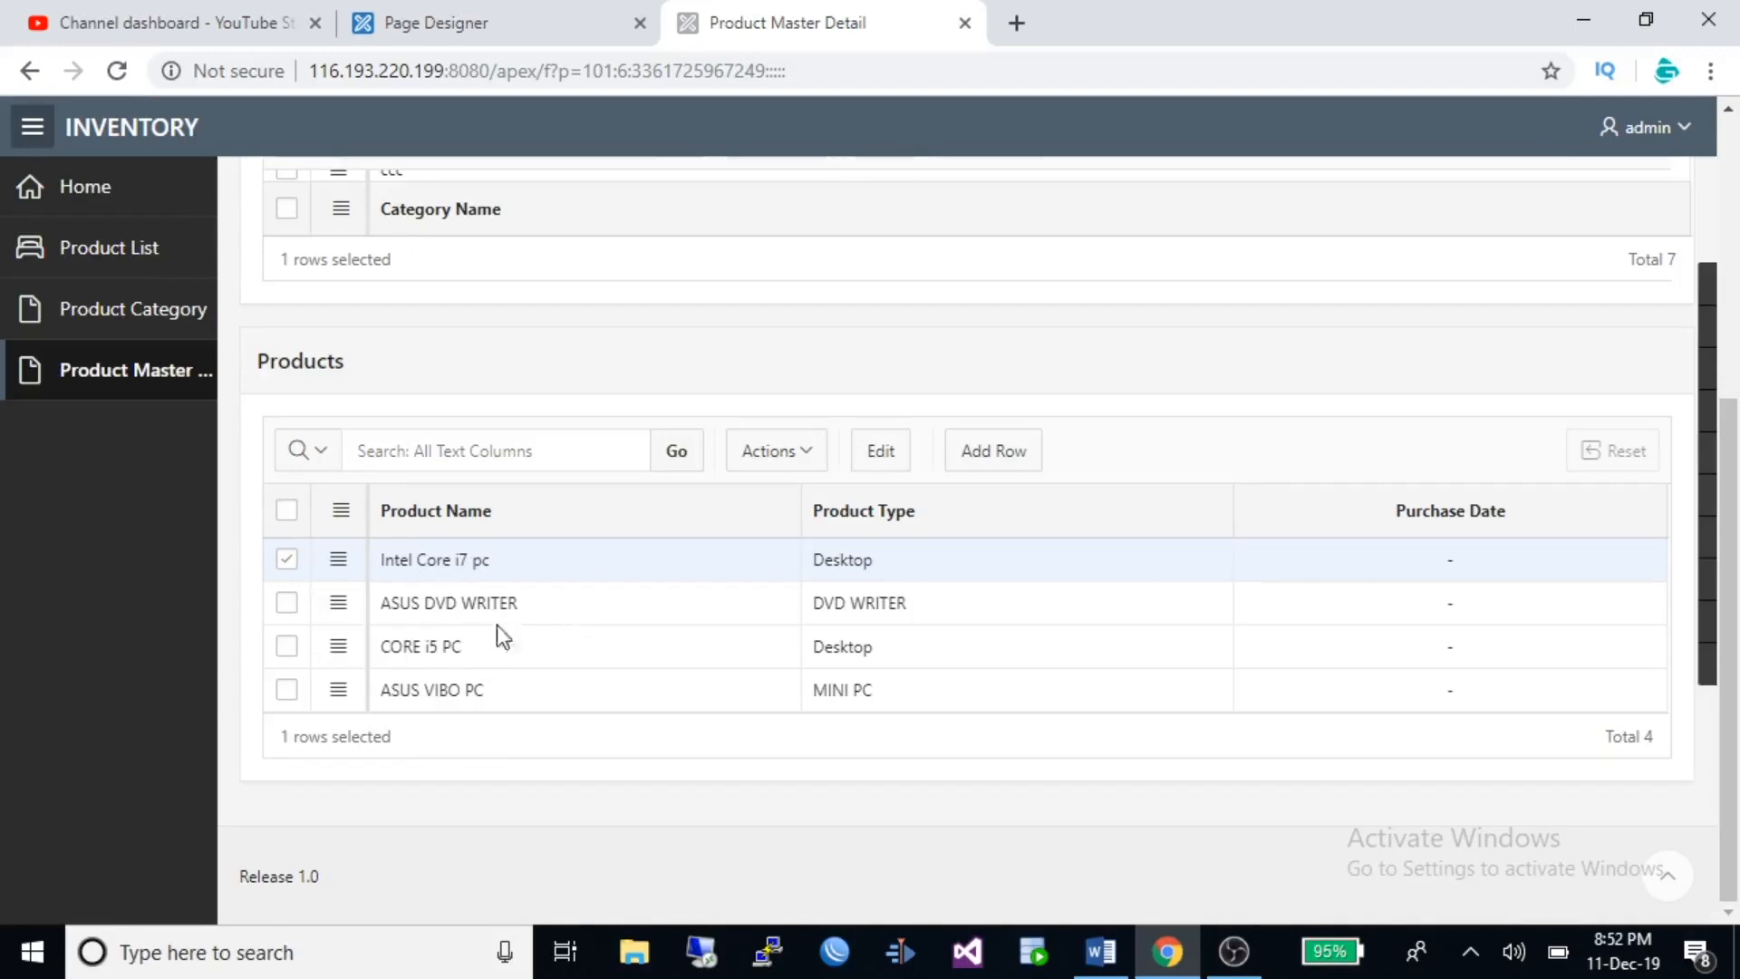
pyautogui.scroll(5, 517, 616)
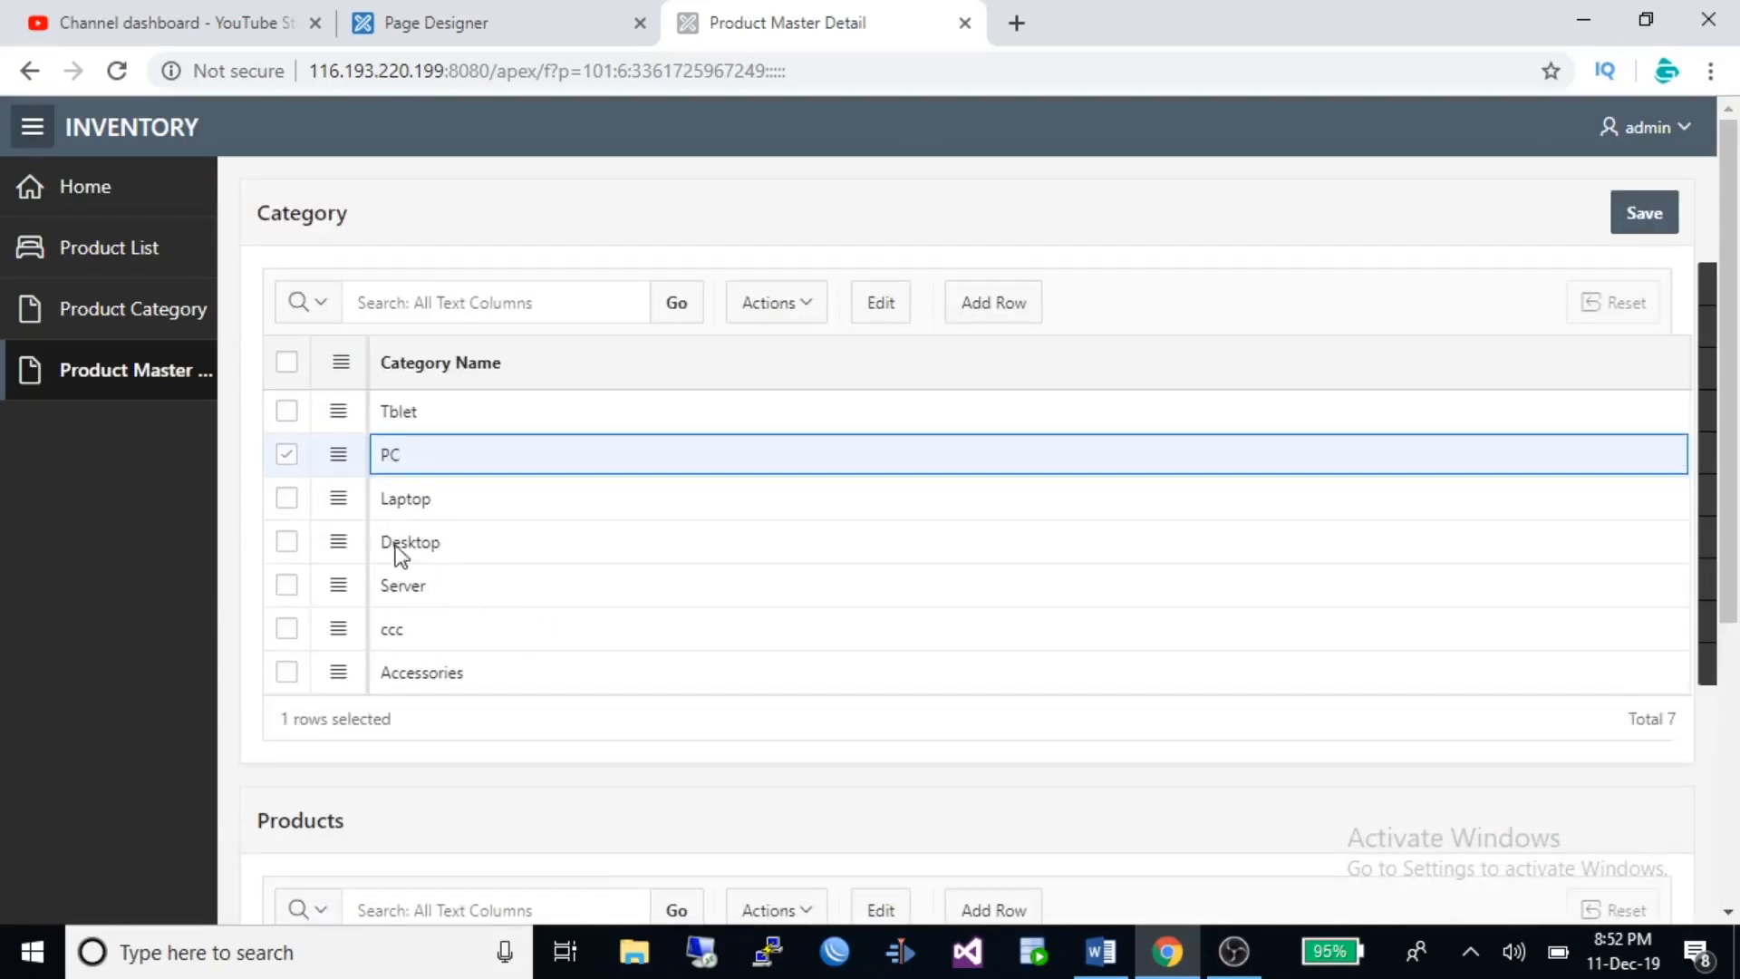
pyautogui.click(409, 504)
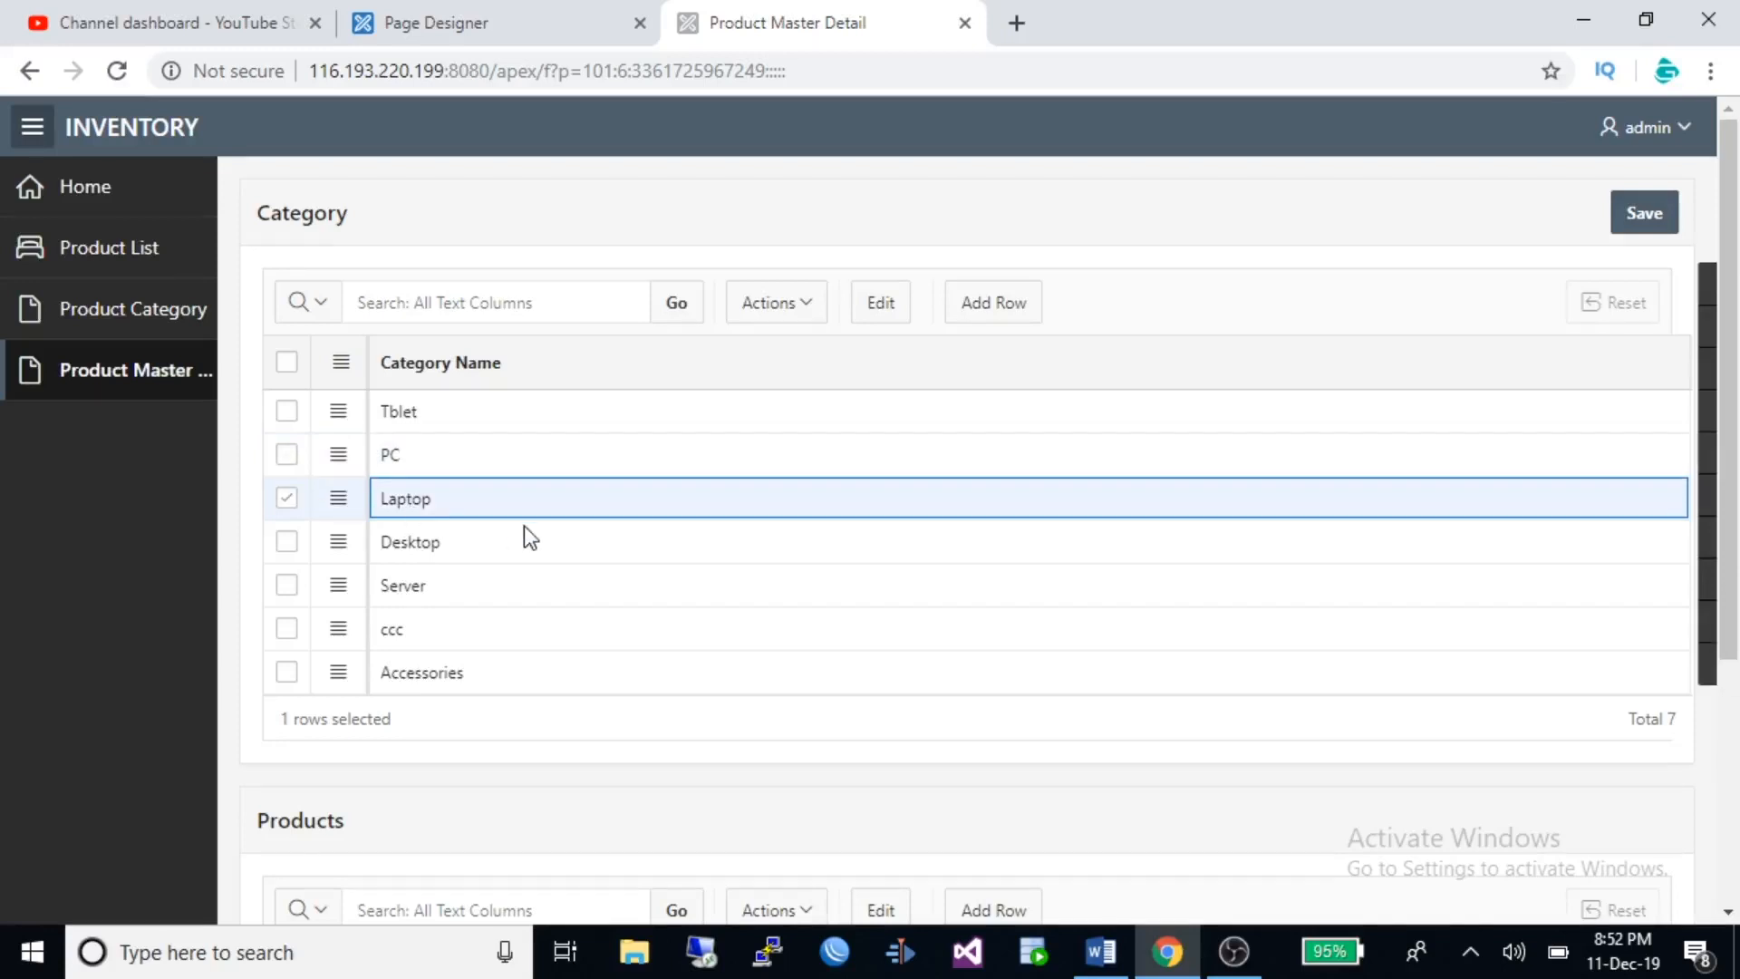
pyautogui.scroll(-4, 525, 526)
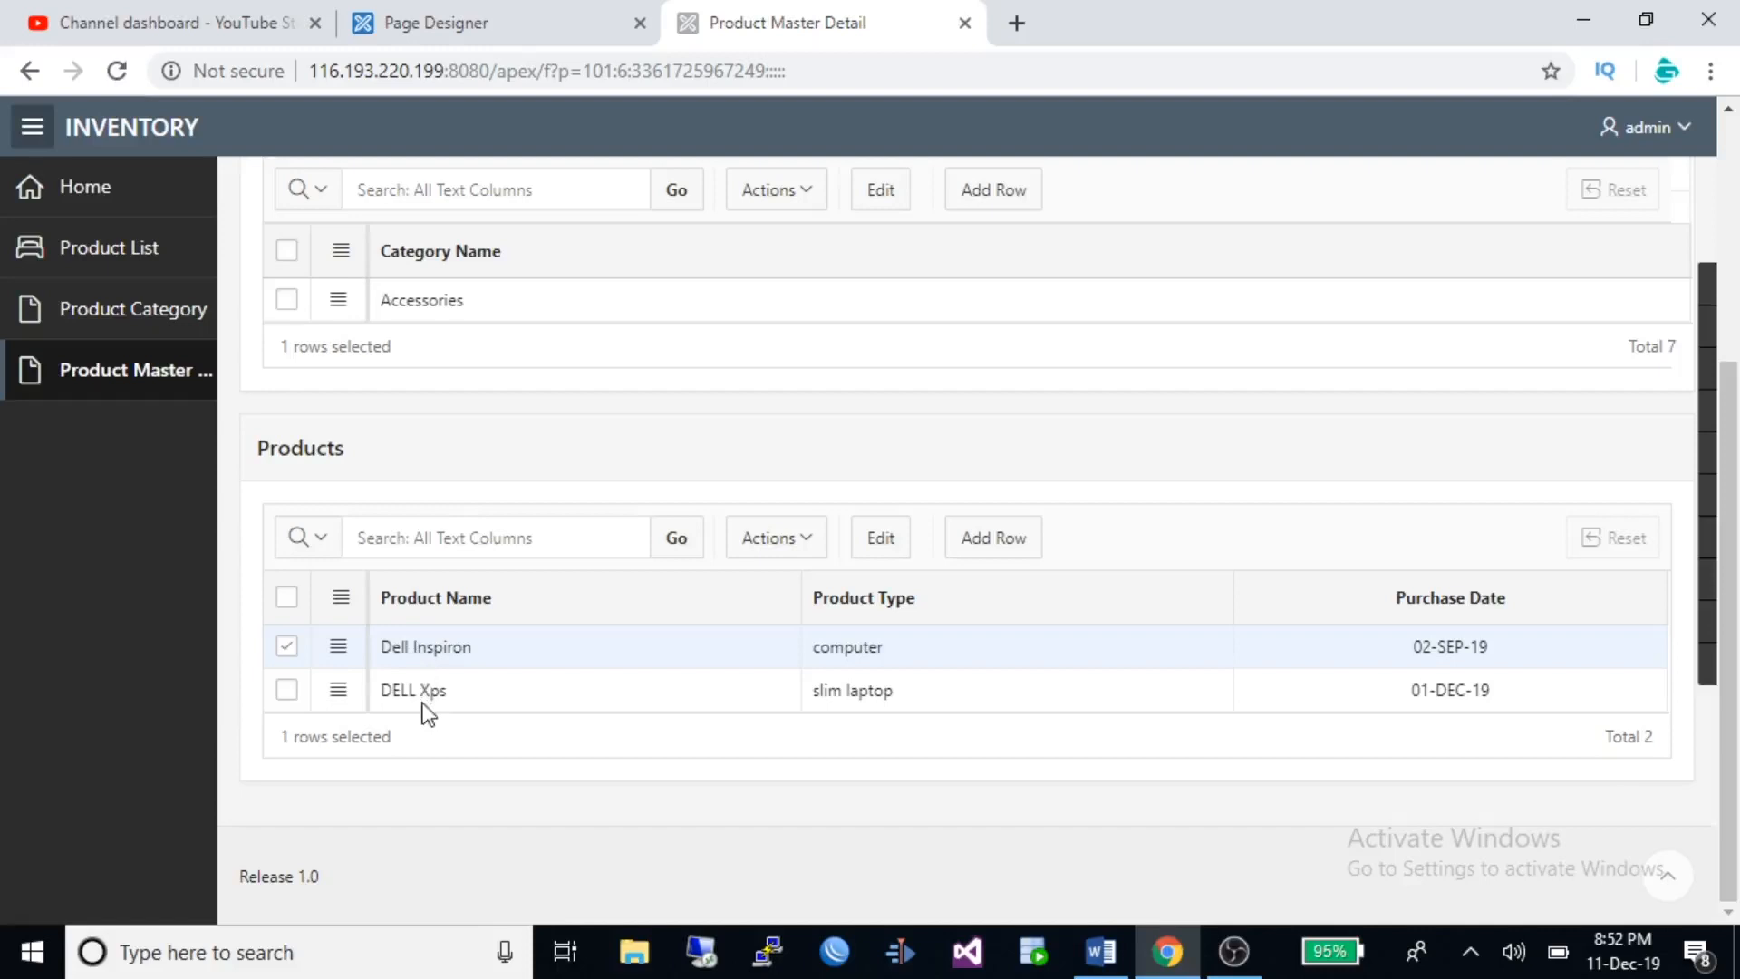
pyautogui.scroll(4, 417, 698)
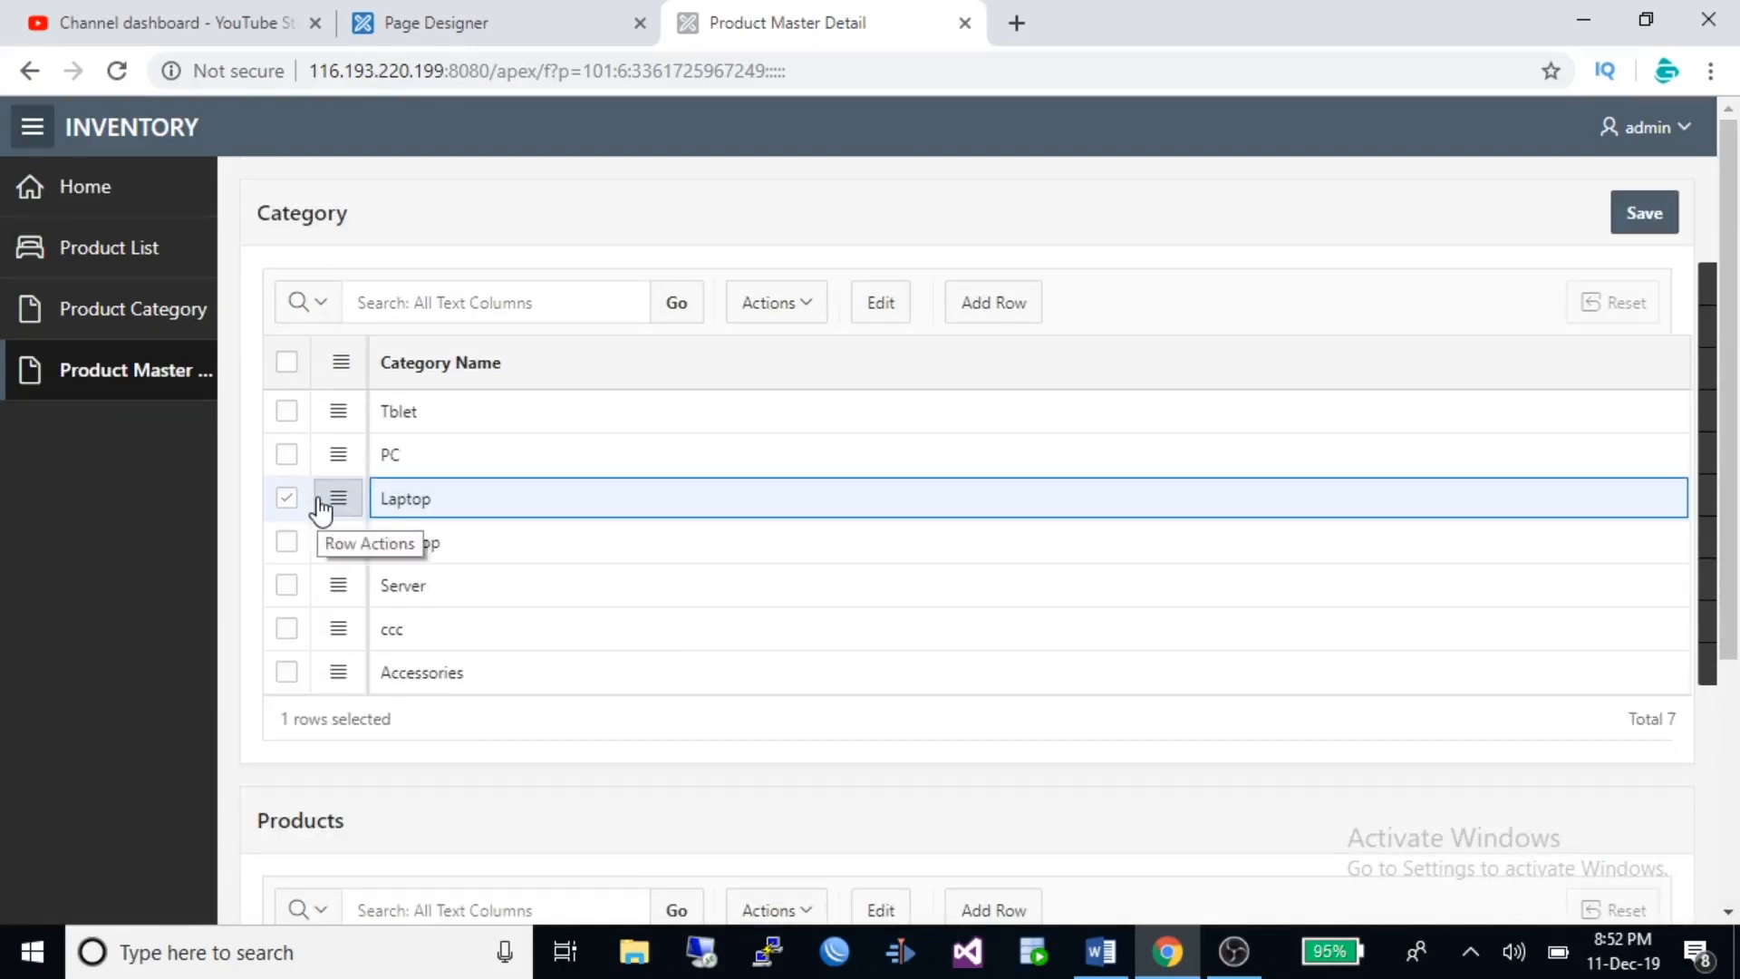
pyautogui.scroll(-4, 721, 610)
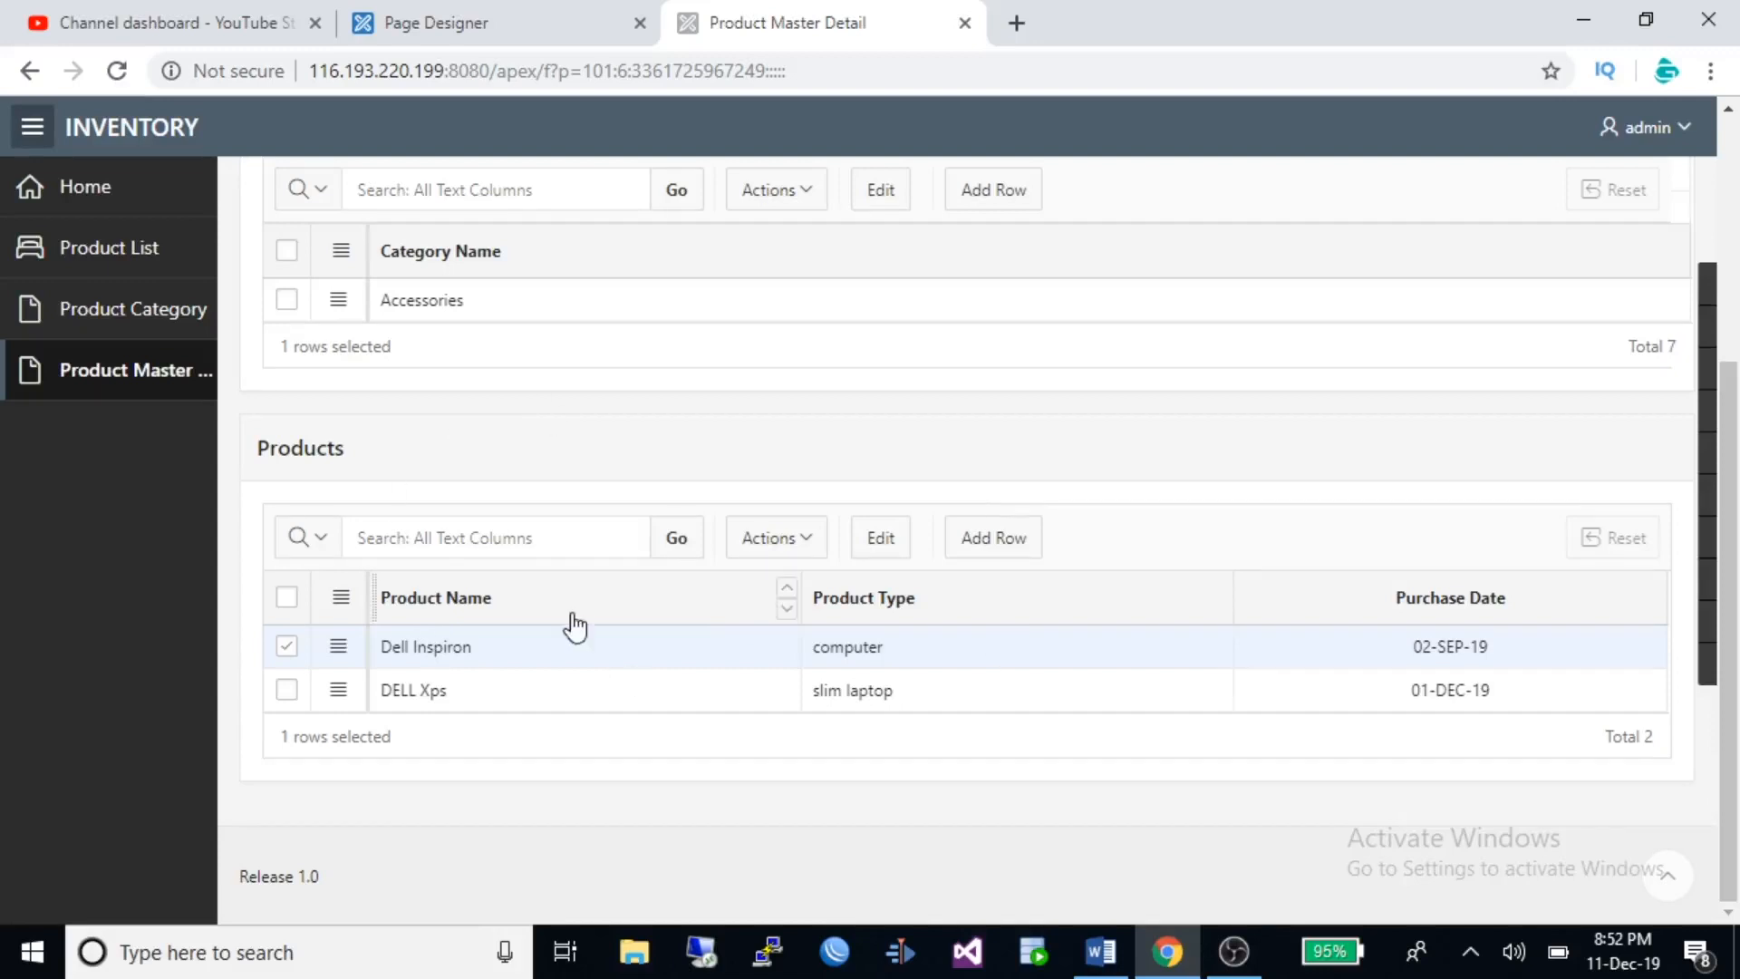
# Add a category row named Network below Laptop and save the page.
pyautogui.scroll(3, 733, 649)
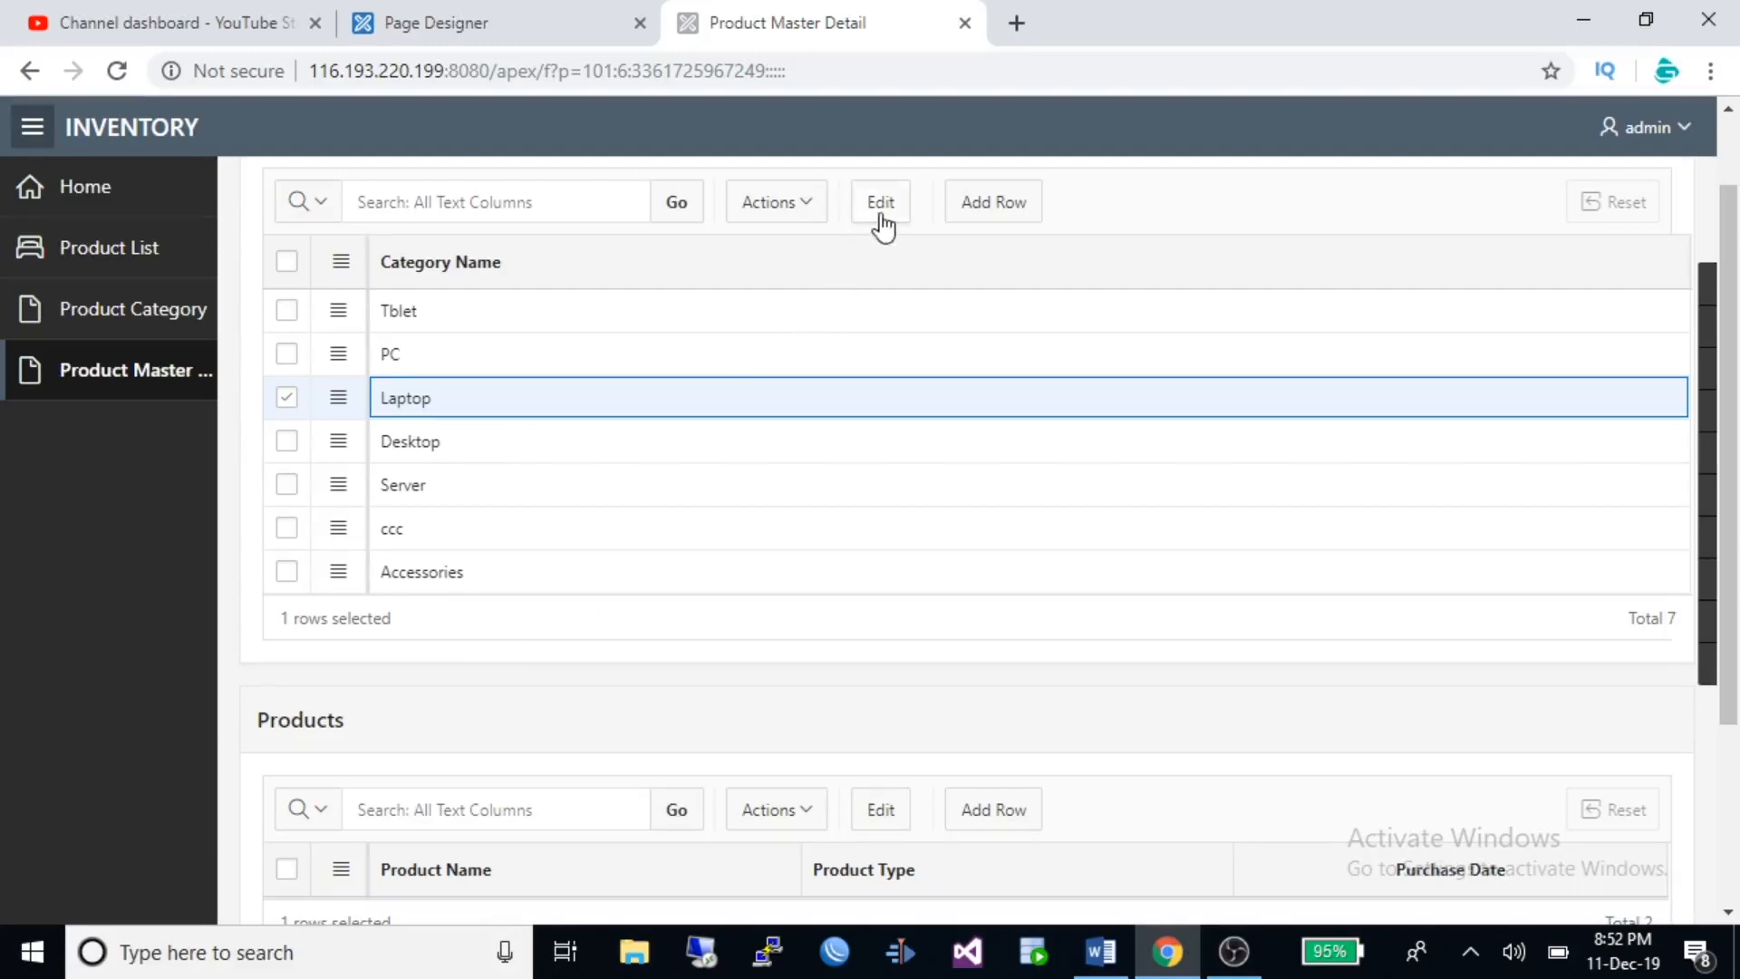
pyautogui.click(992, 205)
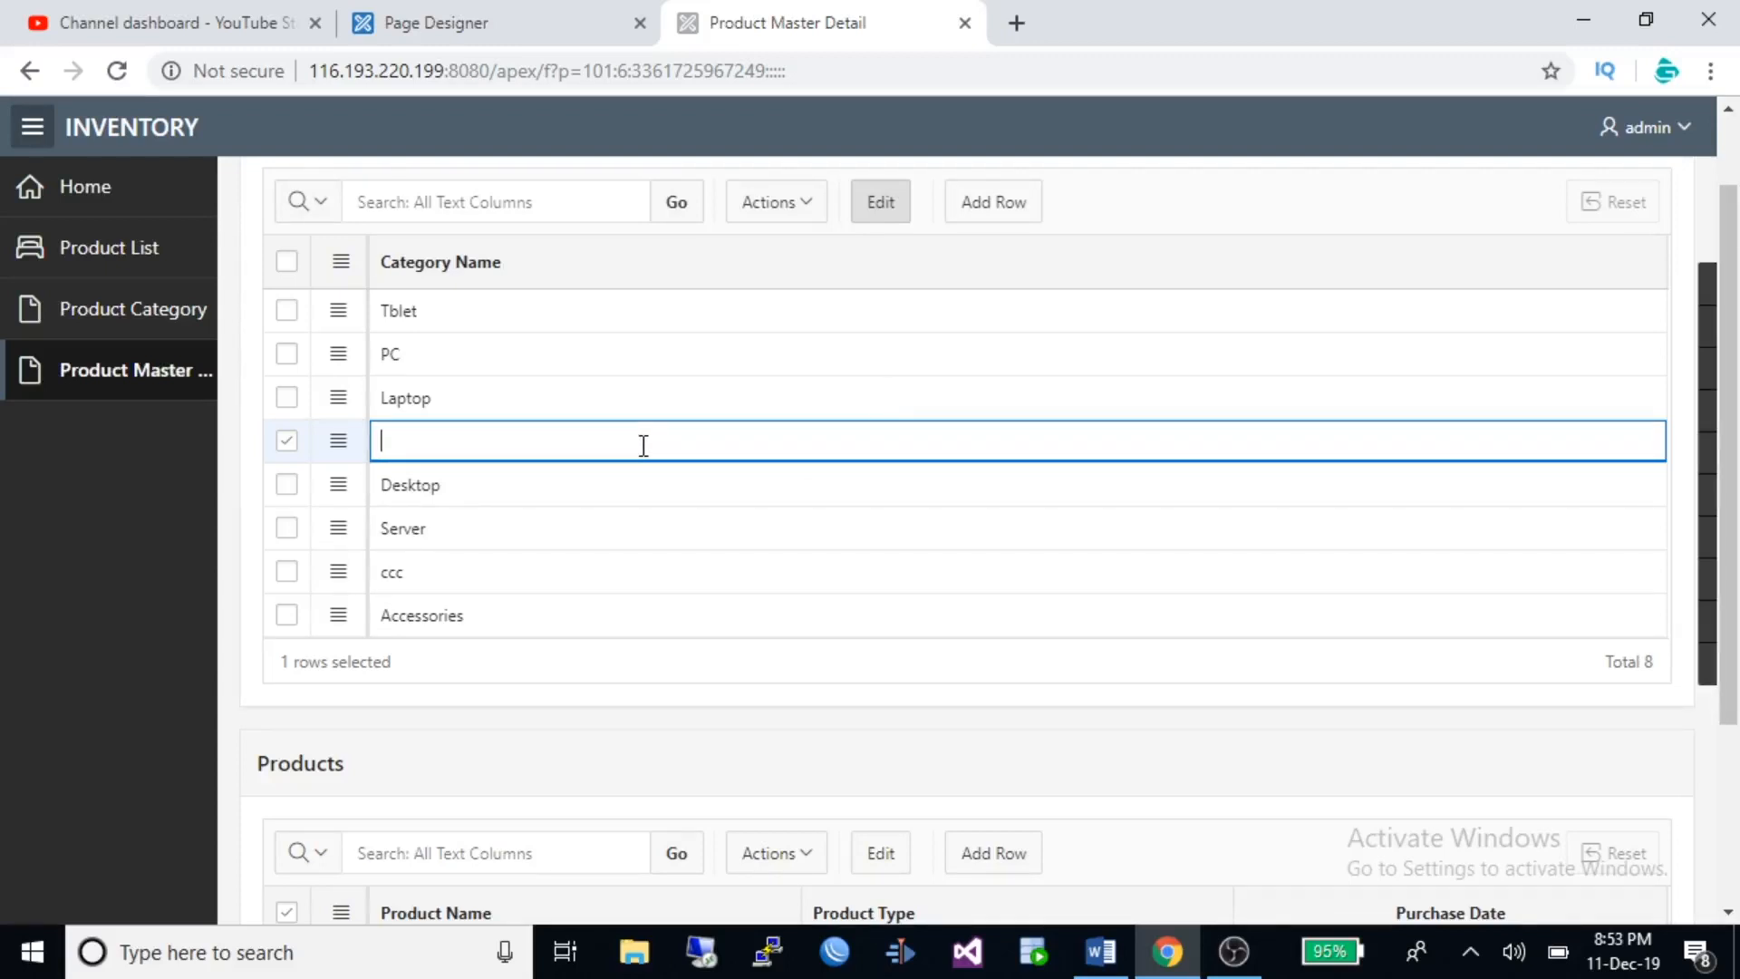
pyautogui.write('Netr')
pyautogui.press('BackSpace')
pyautogui.write('work')
pyautogui.press('Return')
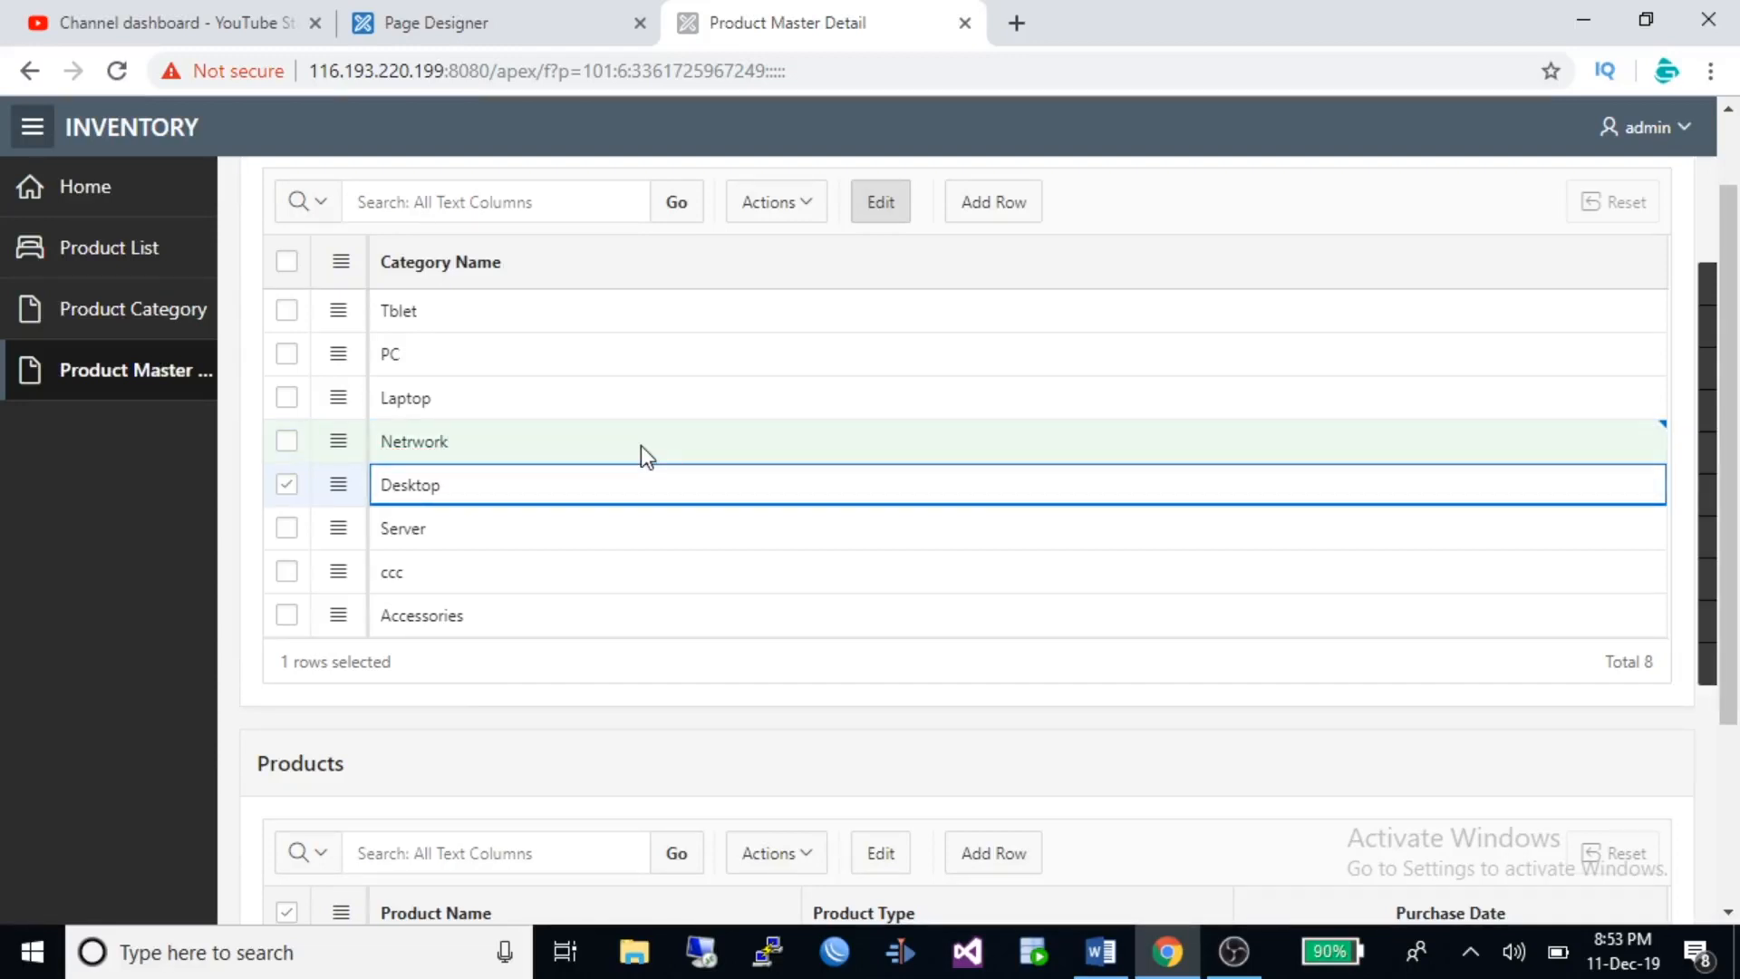
pyautogui.scroll(-3, 760, 502)
pyautogui.scroll(4, 758, 503)
pyautogui.click(472, 541)
pyautogui.scroll(-3, 645, 589)
pyautogui.scroll(3, 645, 589)
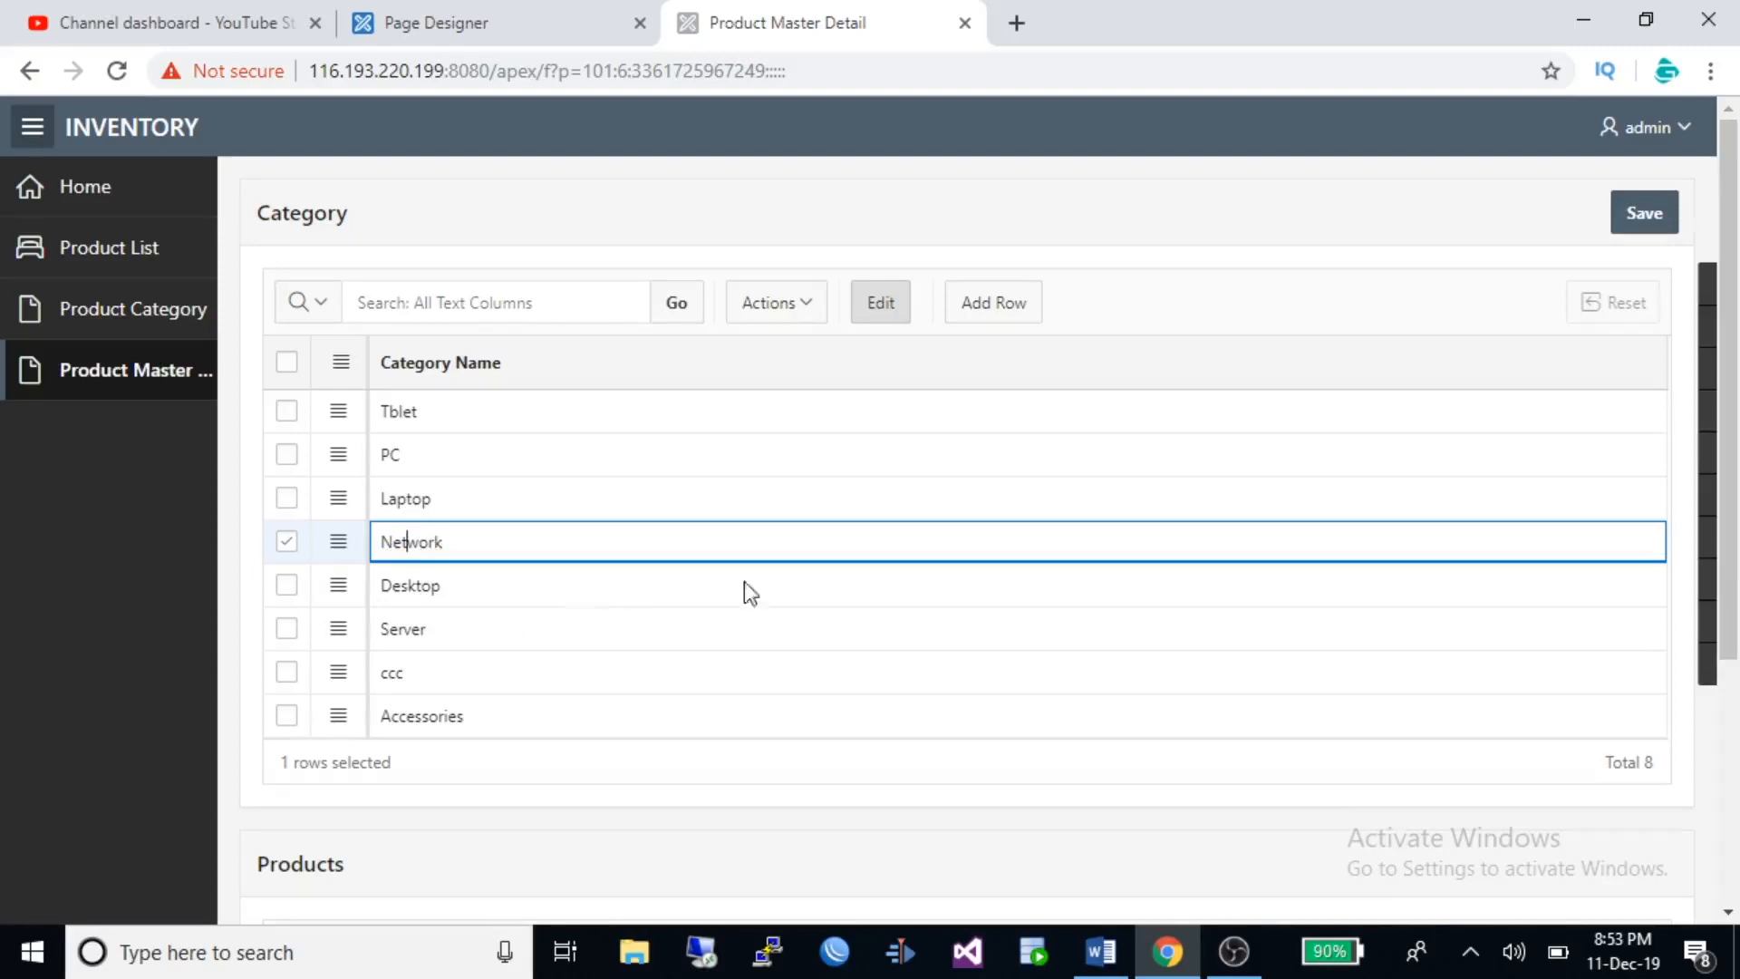
pyautogui.click(1642, 214)
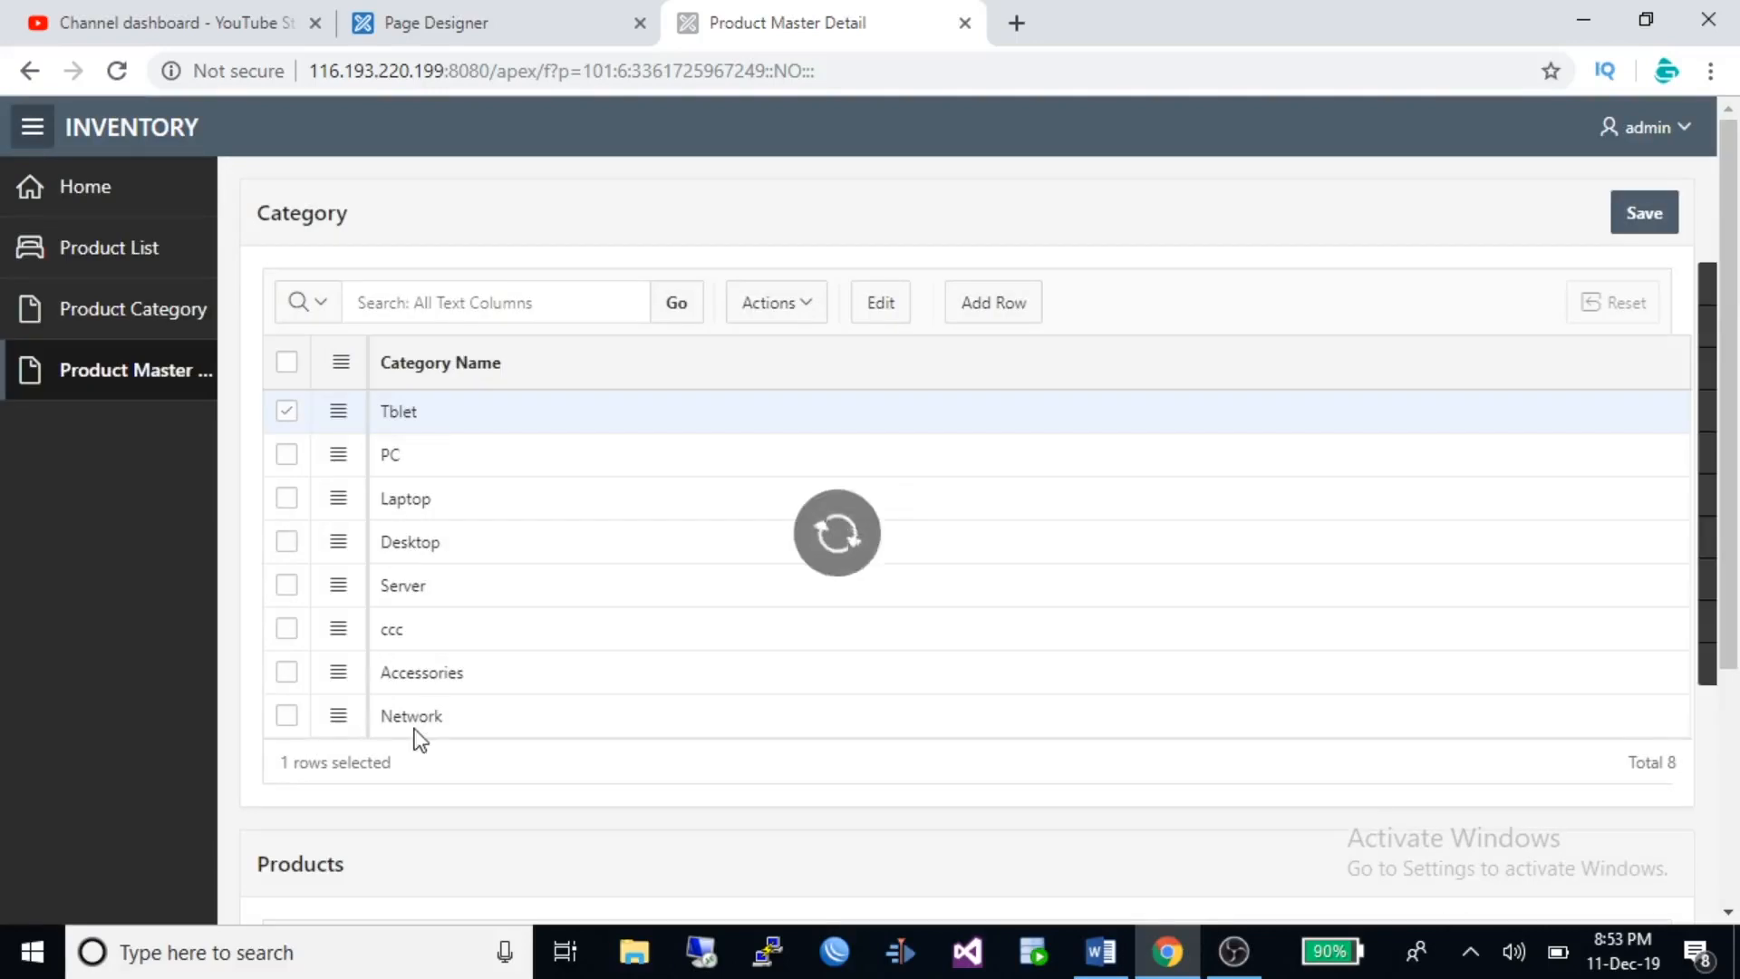
# Select the Network category and add a product row named Switch to its Products region.
pyautogui.click(417, 717)
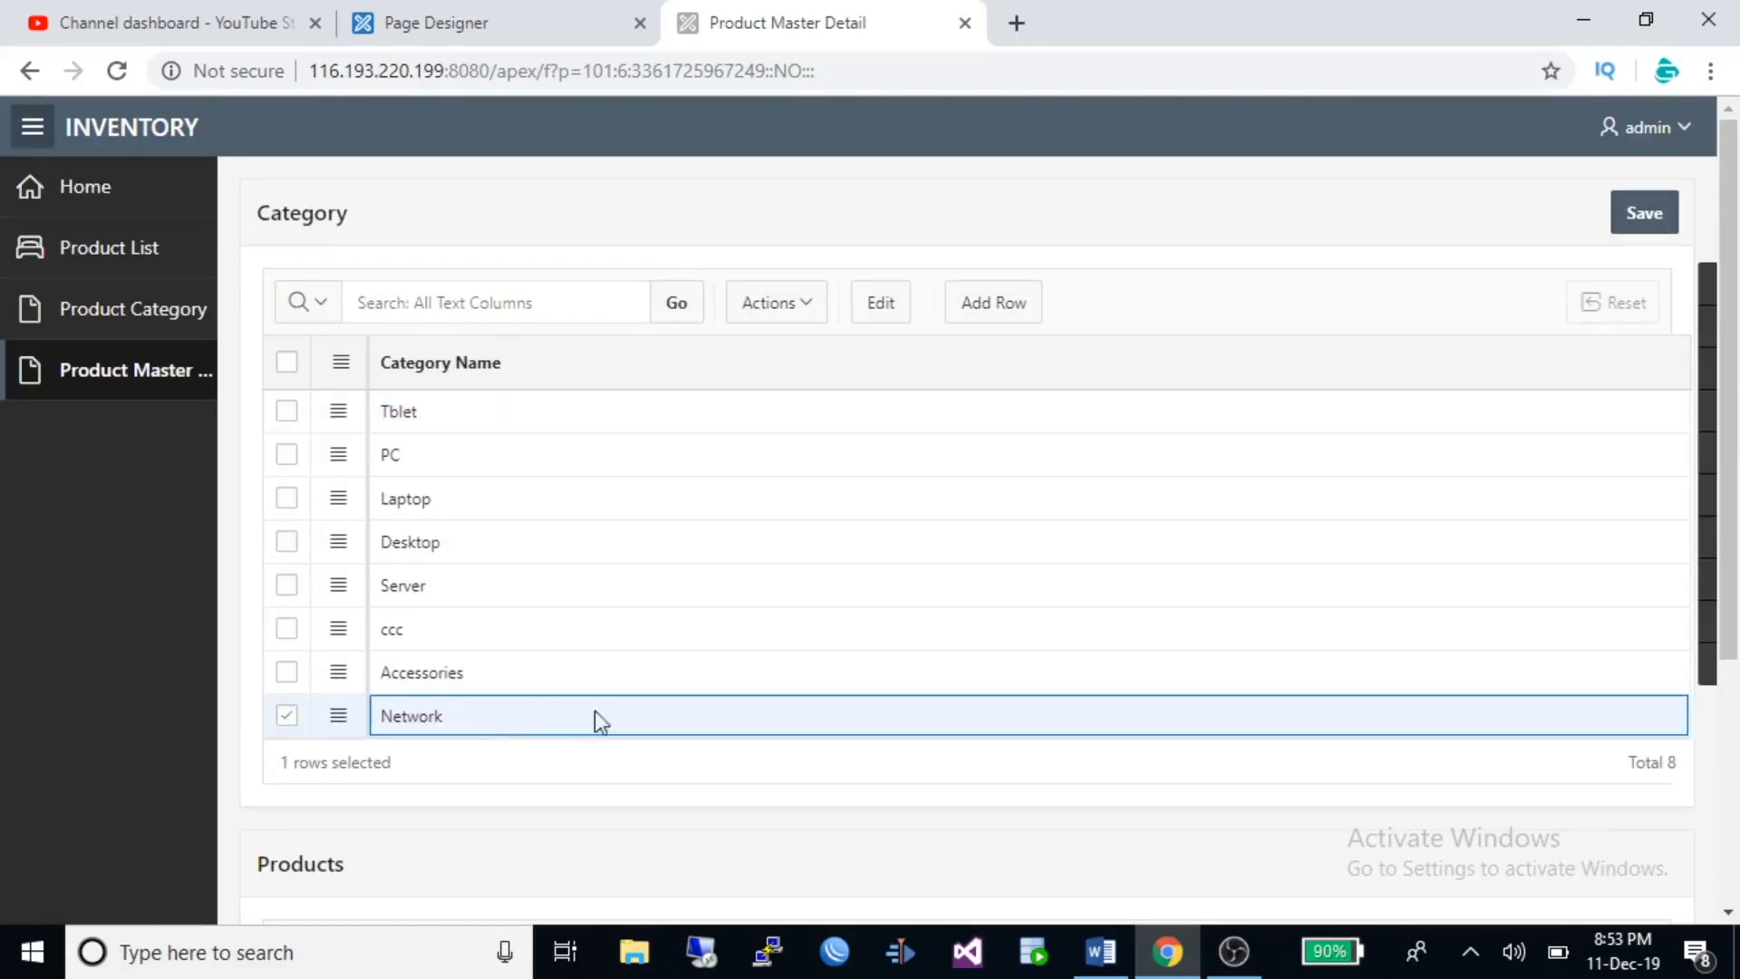
pyautogui.scroll(-3, 602, 714)
pyautogui.scroll(-1, 610, 716)
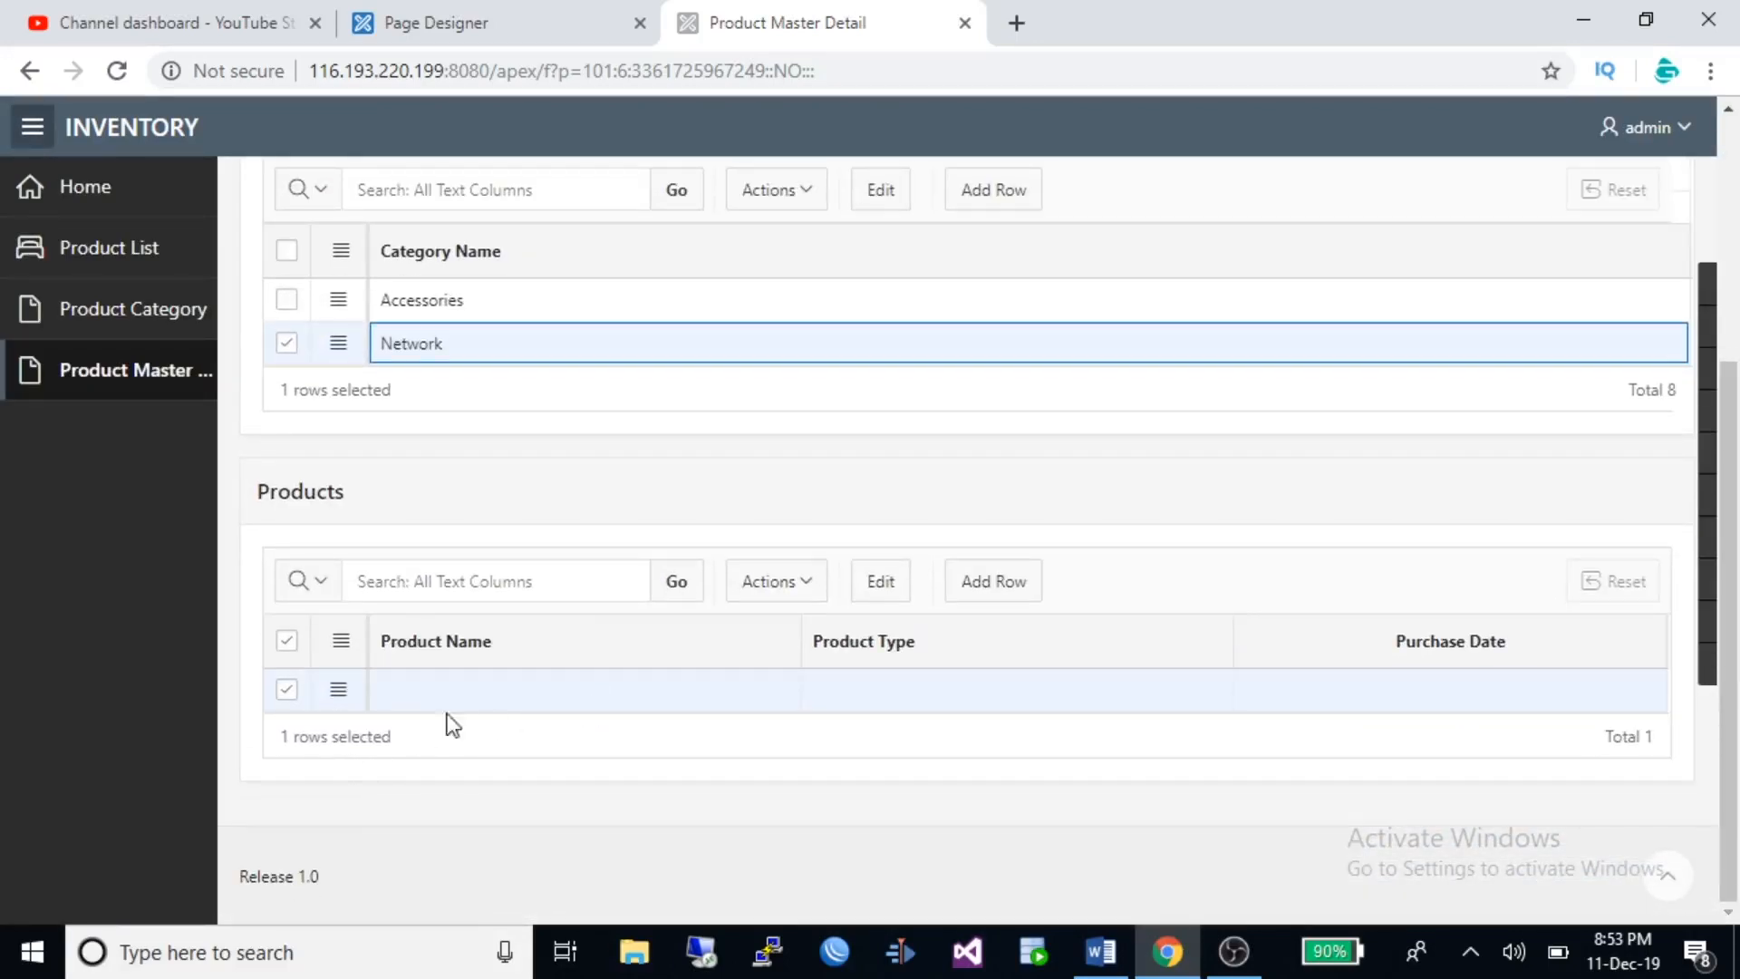
pyautogui.click(497, 694)
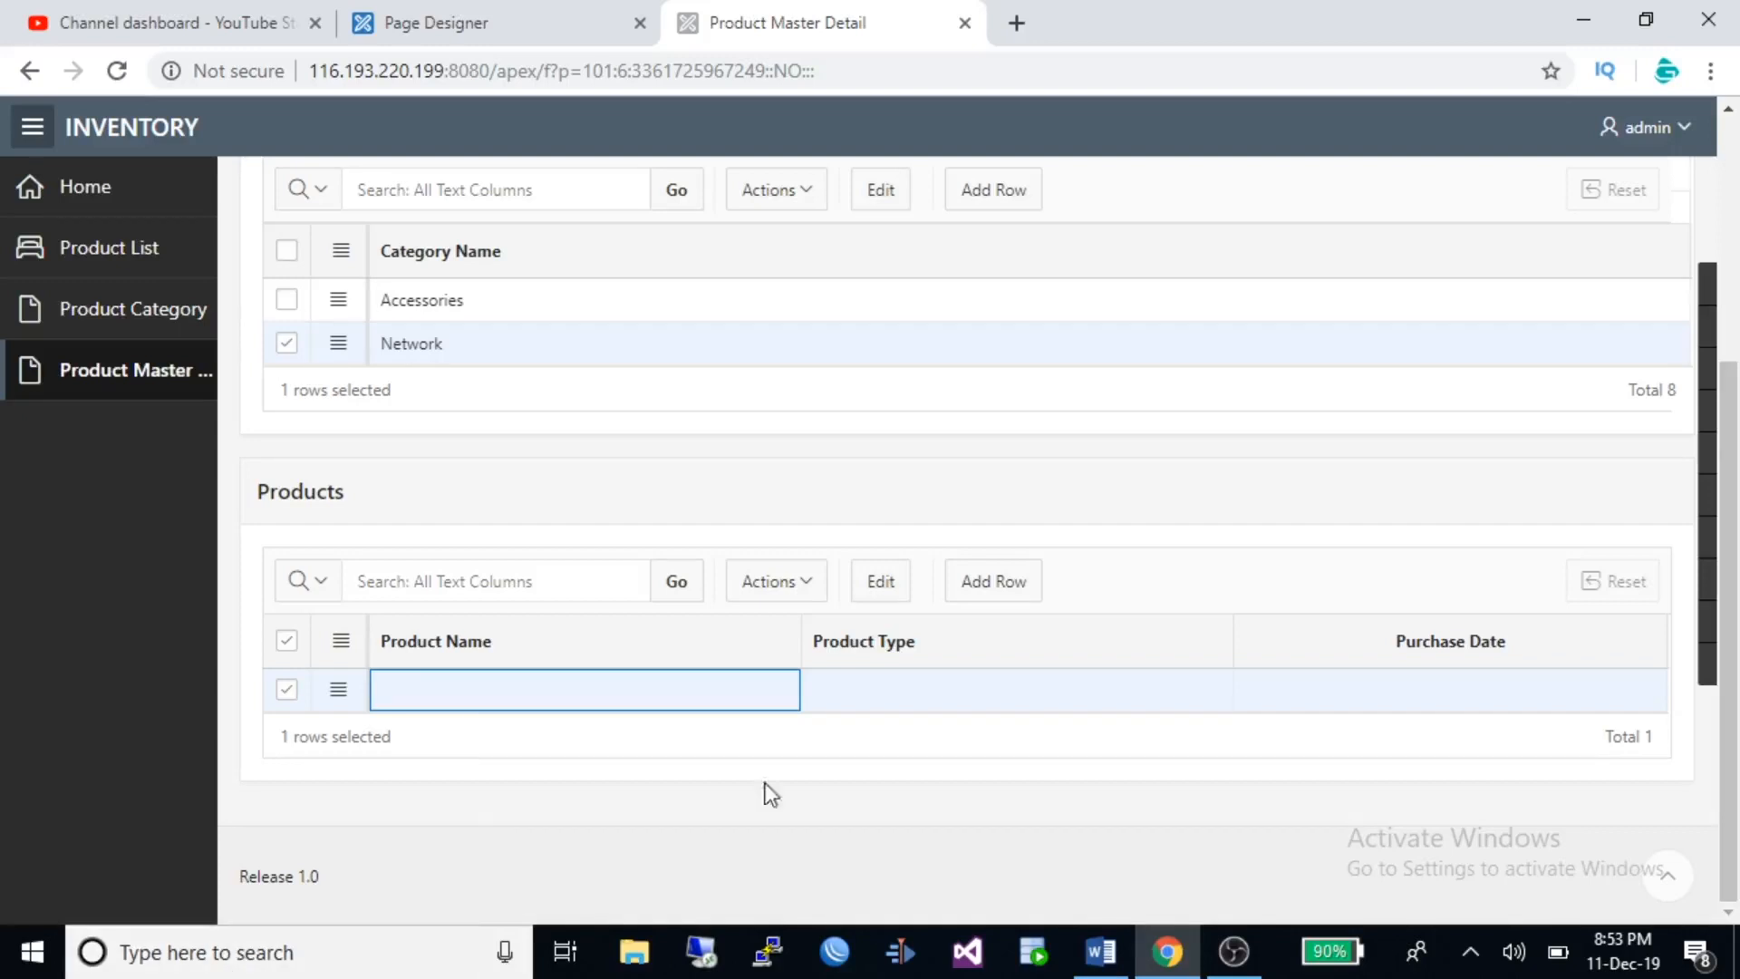
pyautogui.click(978, 596)
pyautogui.write('Switch')
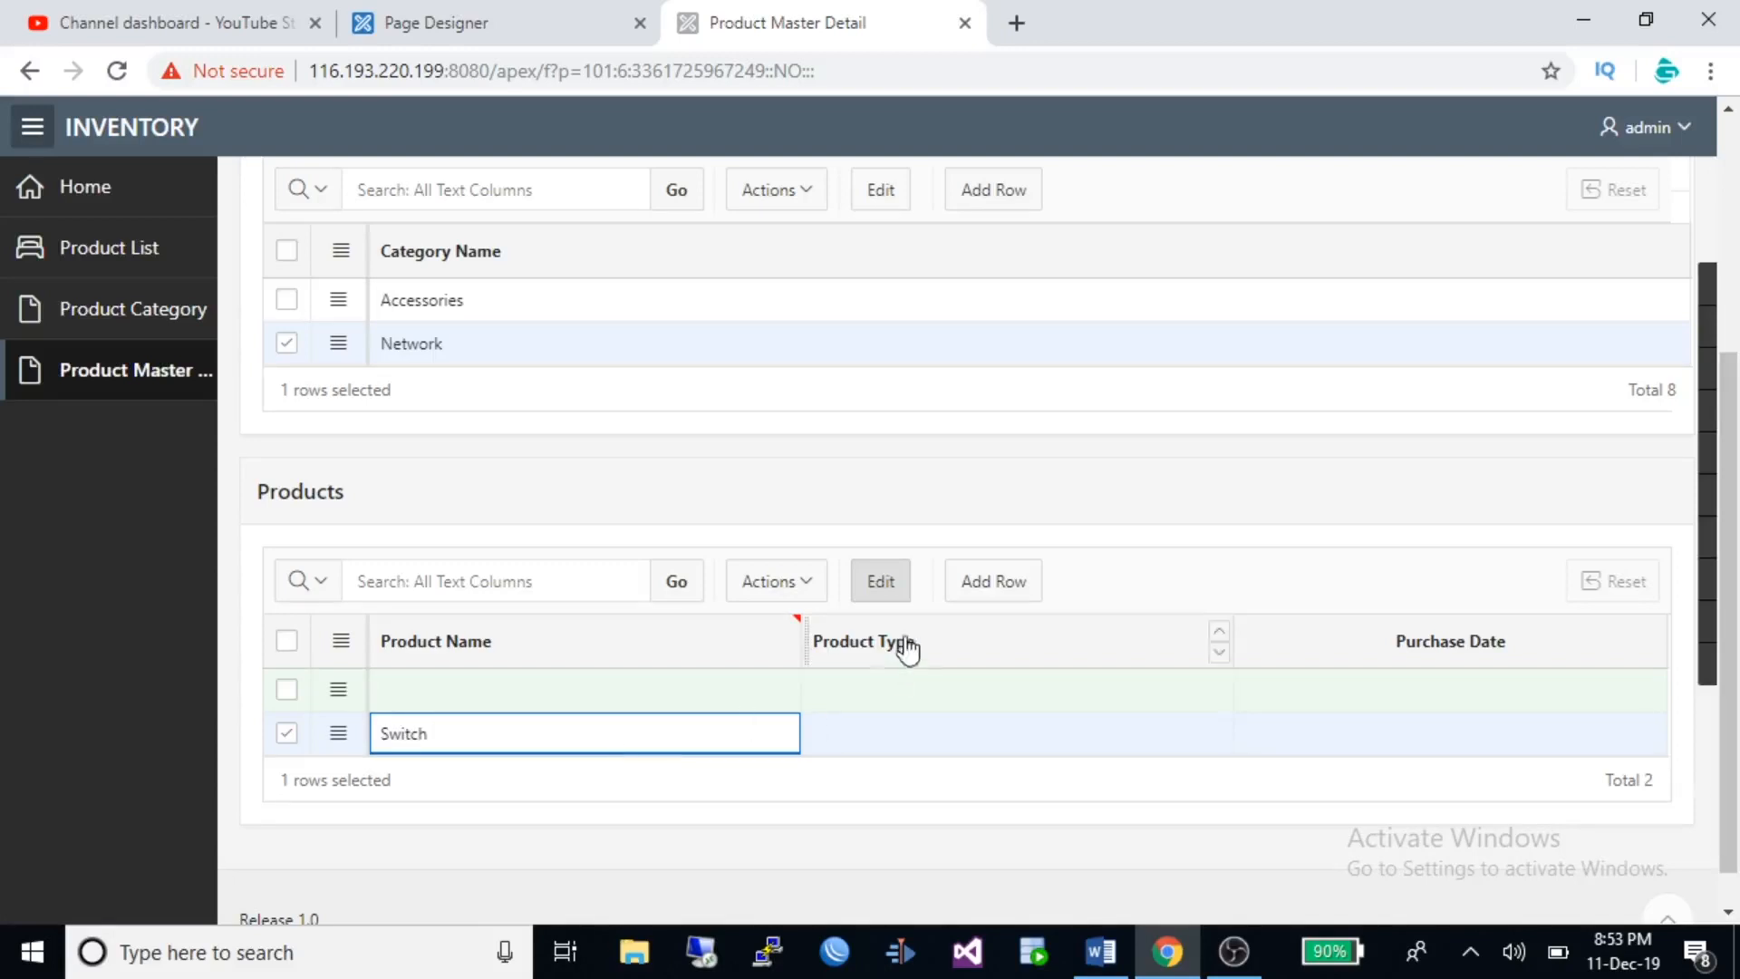
# Add two more product rows named Router and AP under Network and save the page.
pyautogui.click(994, 584)
pyautogui.write('Router')
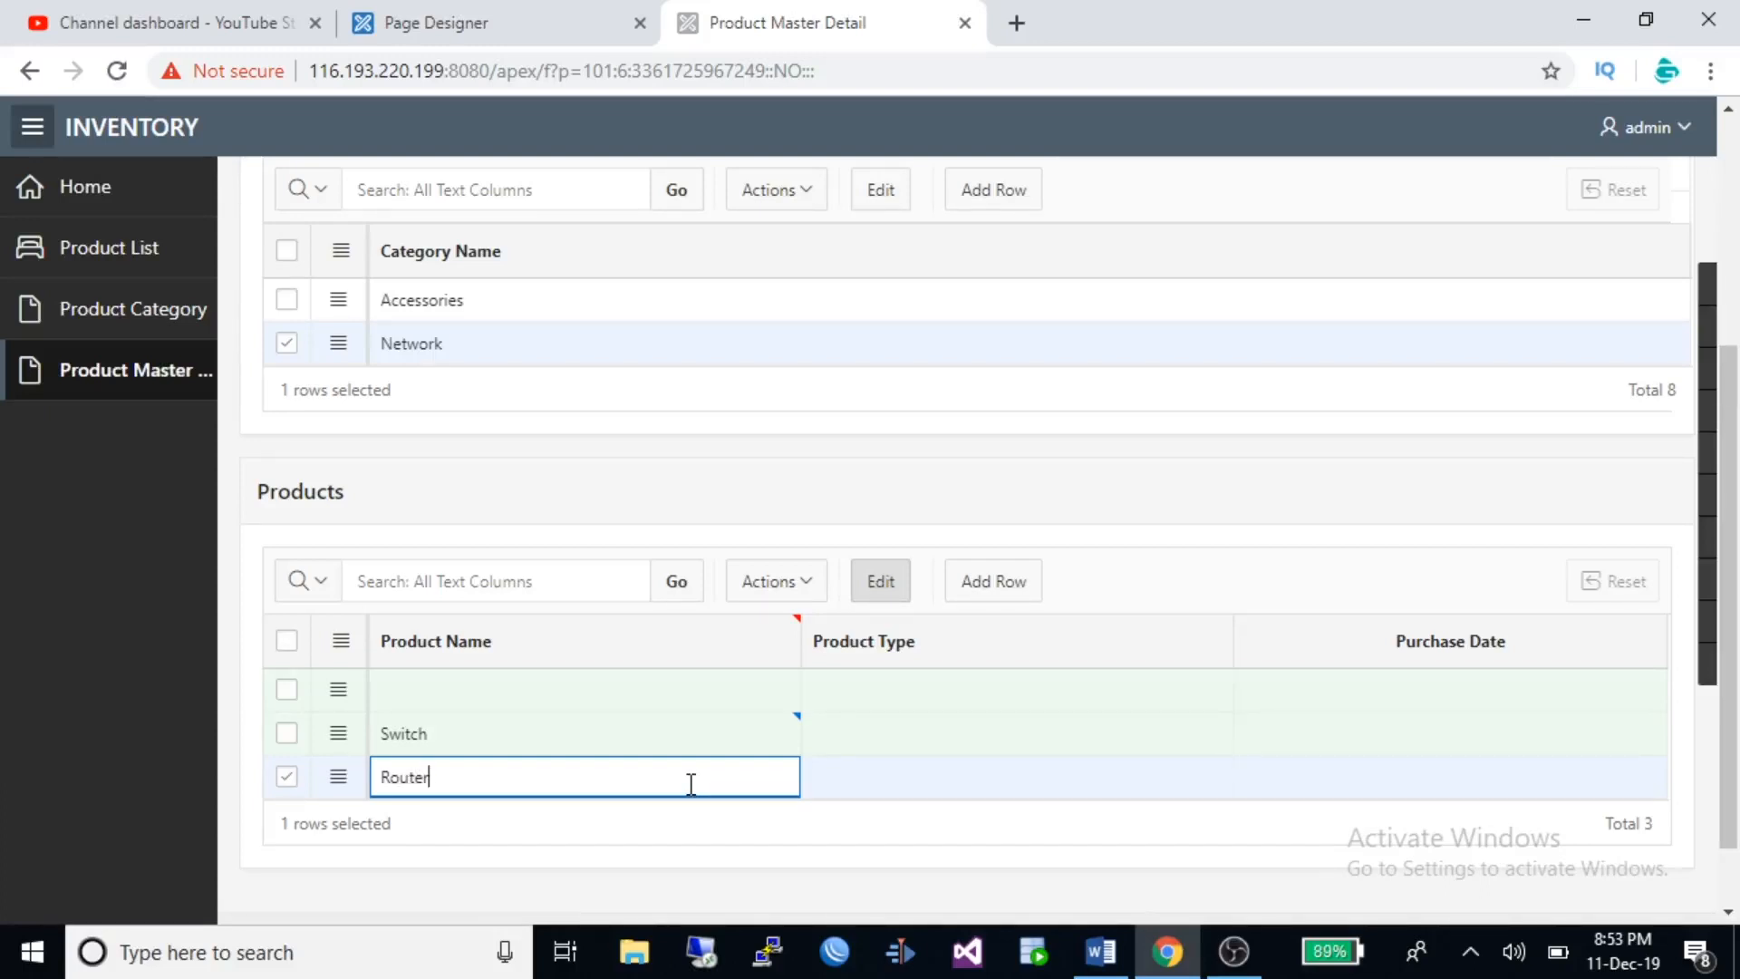
pyautogui.click(992, 582)
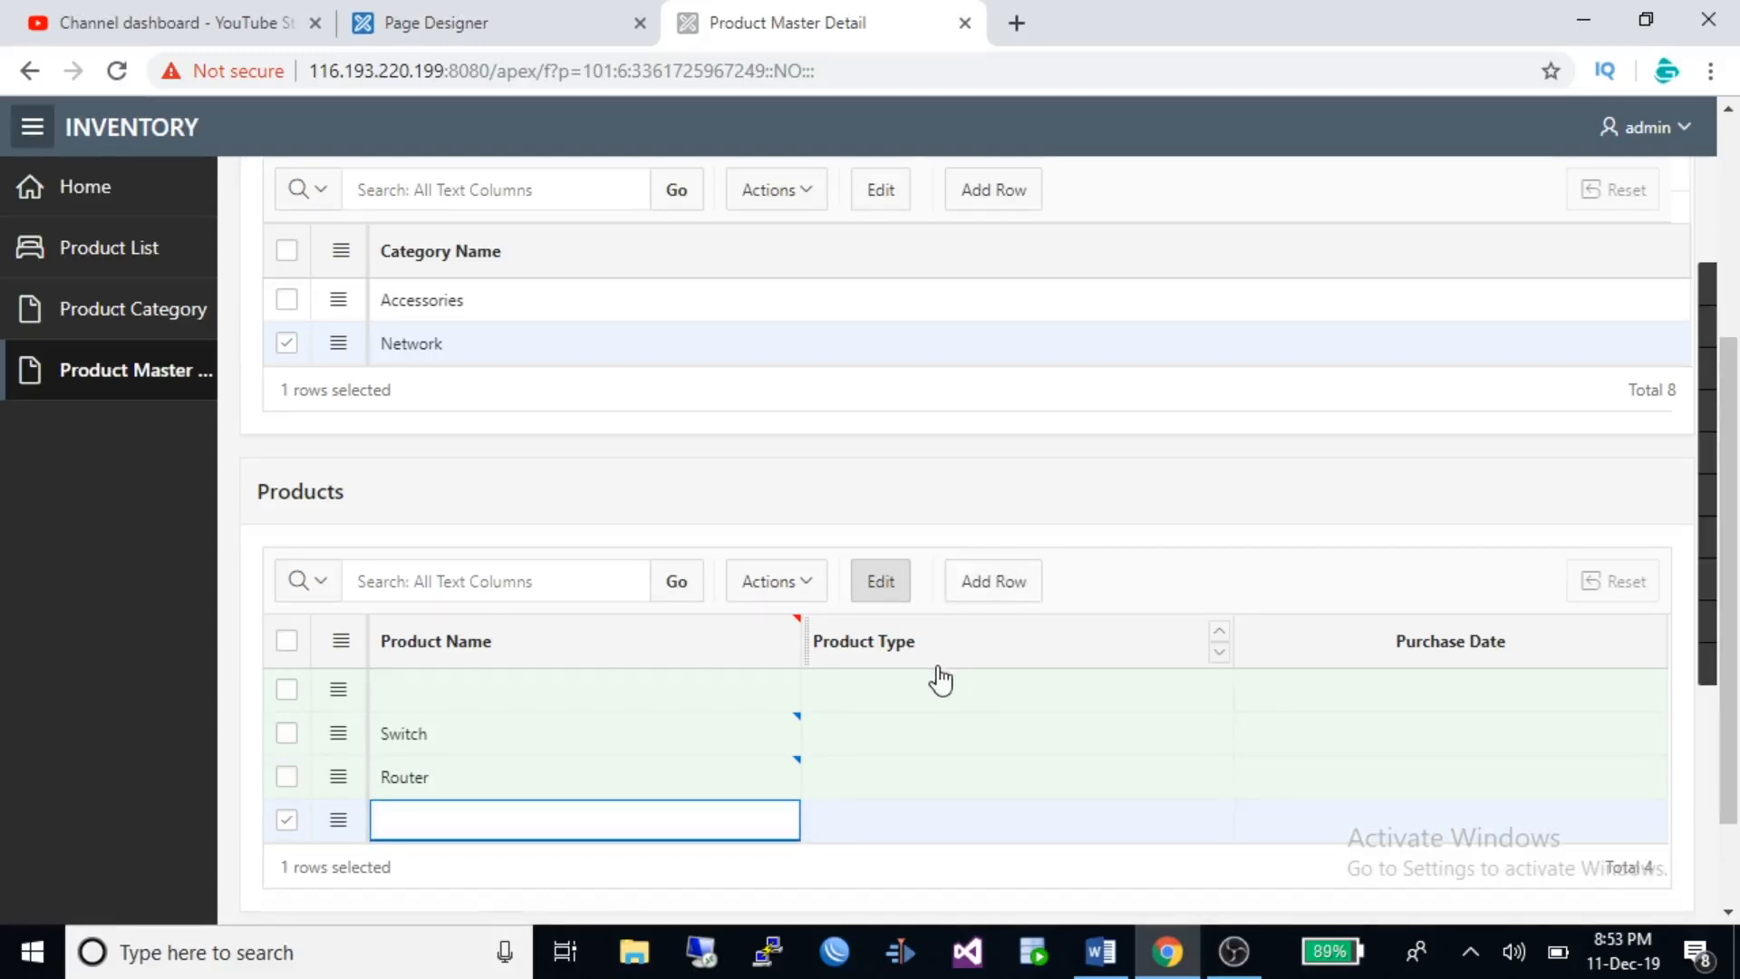
pyautogui.write('AP')
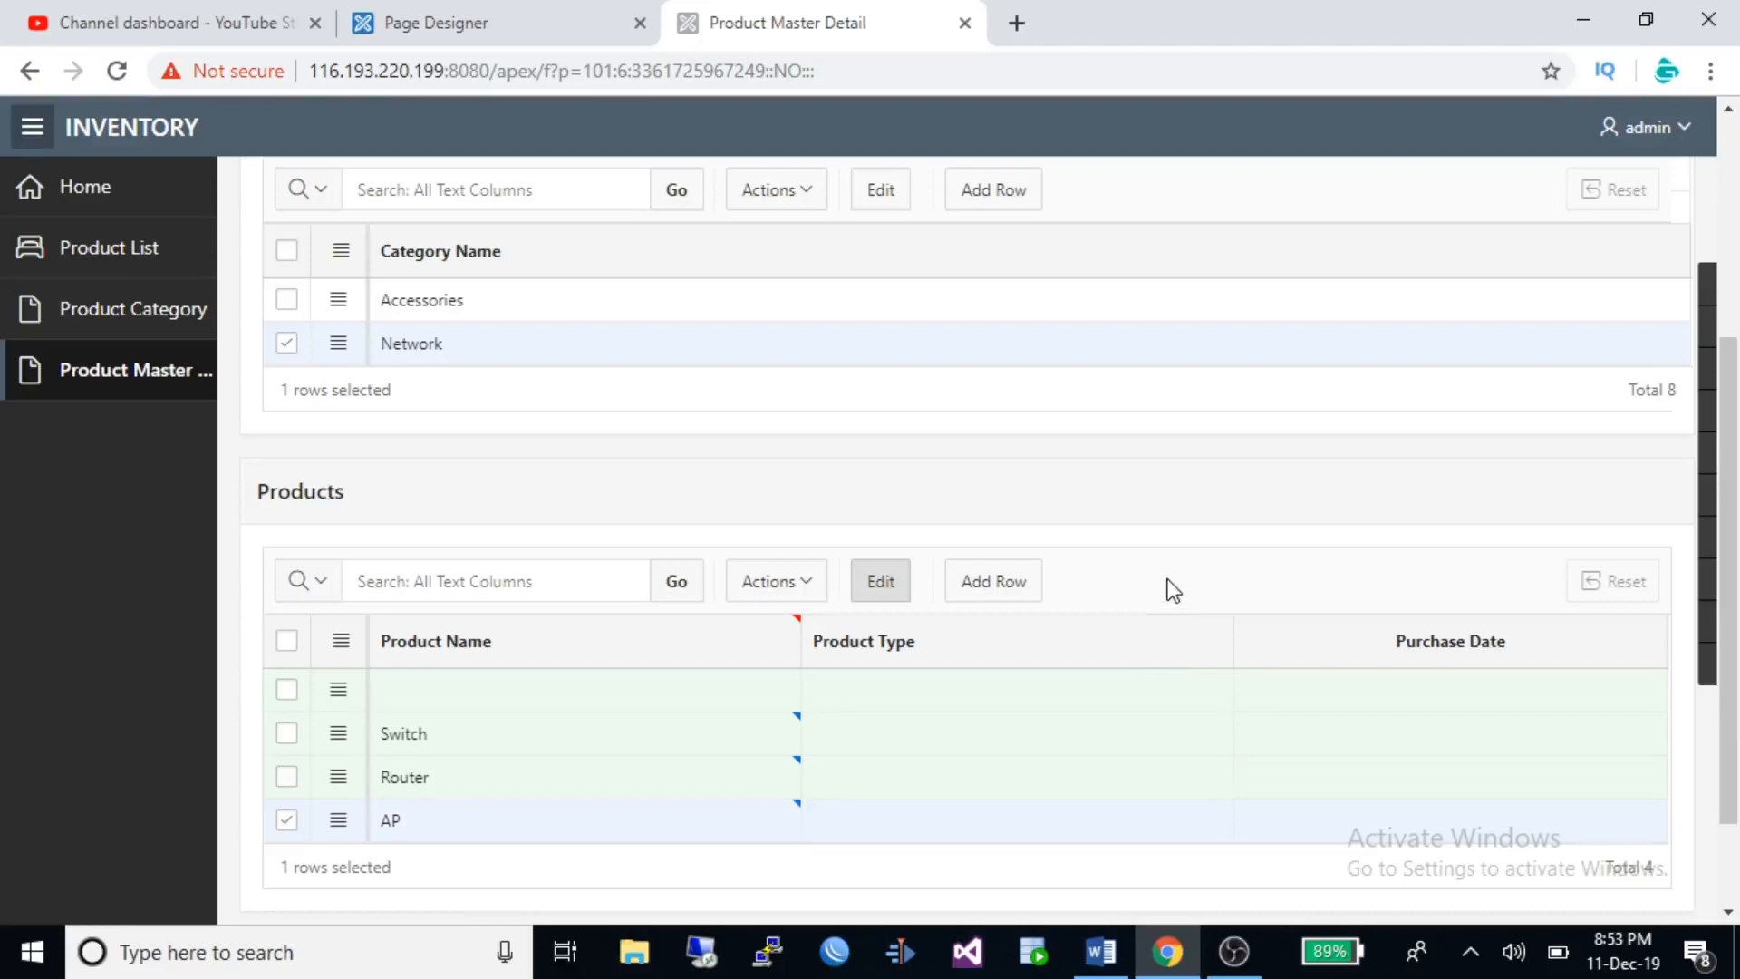
pyautogui.scroll(4, 1165, 590)
pyautogui.click(1660, 216)
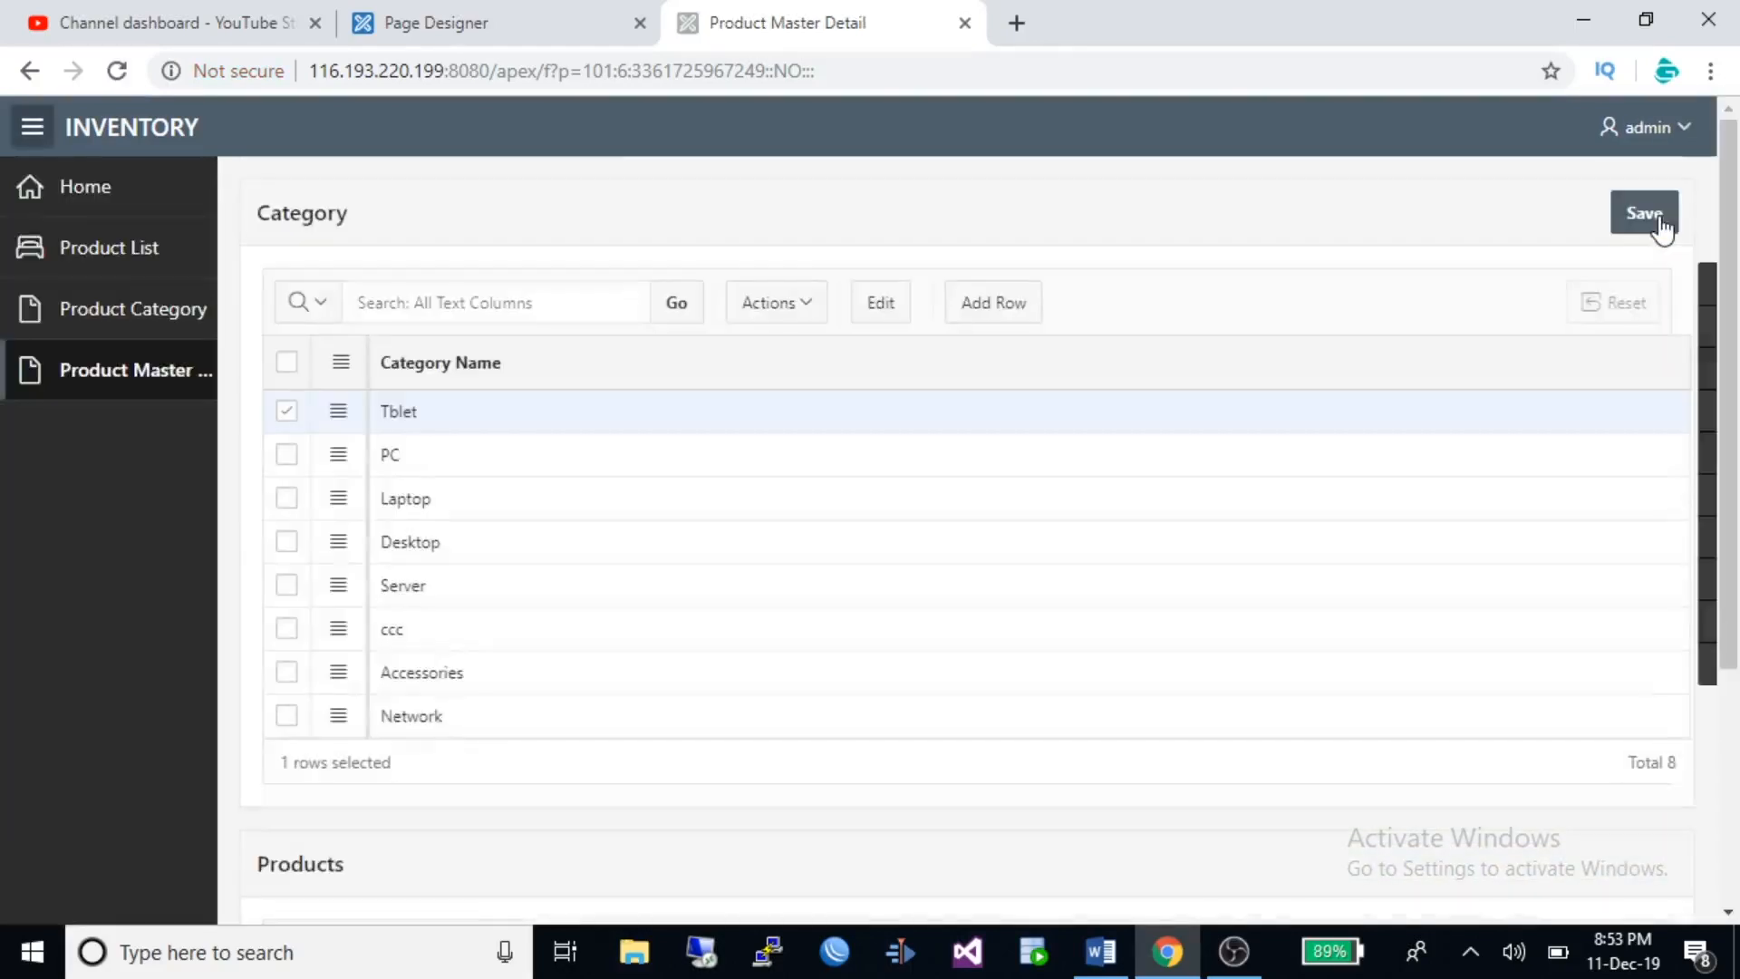
pyautogui.click(1660, 221)
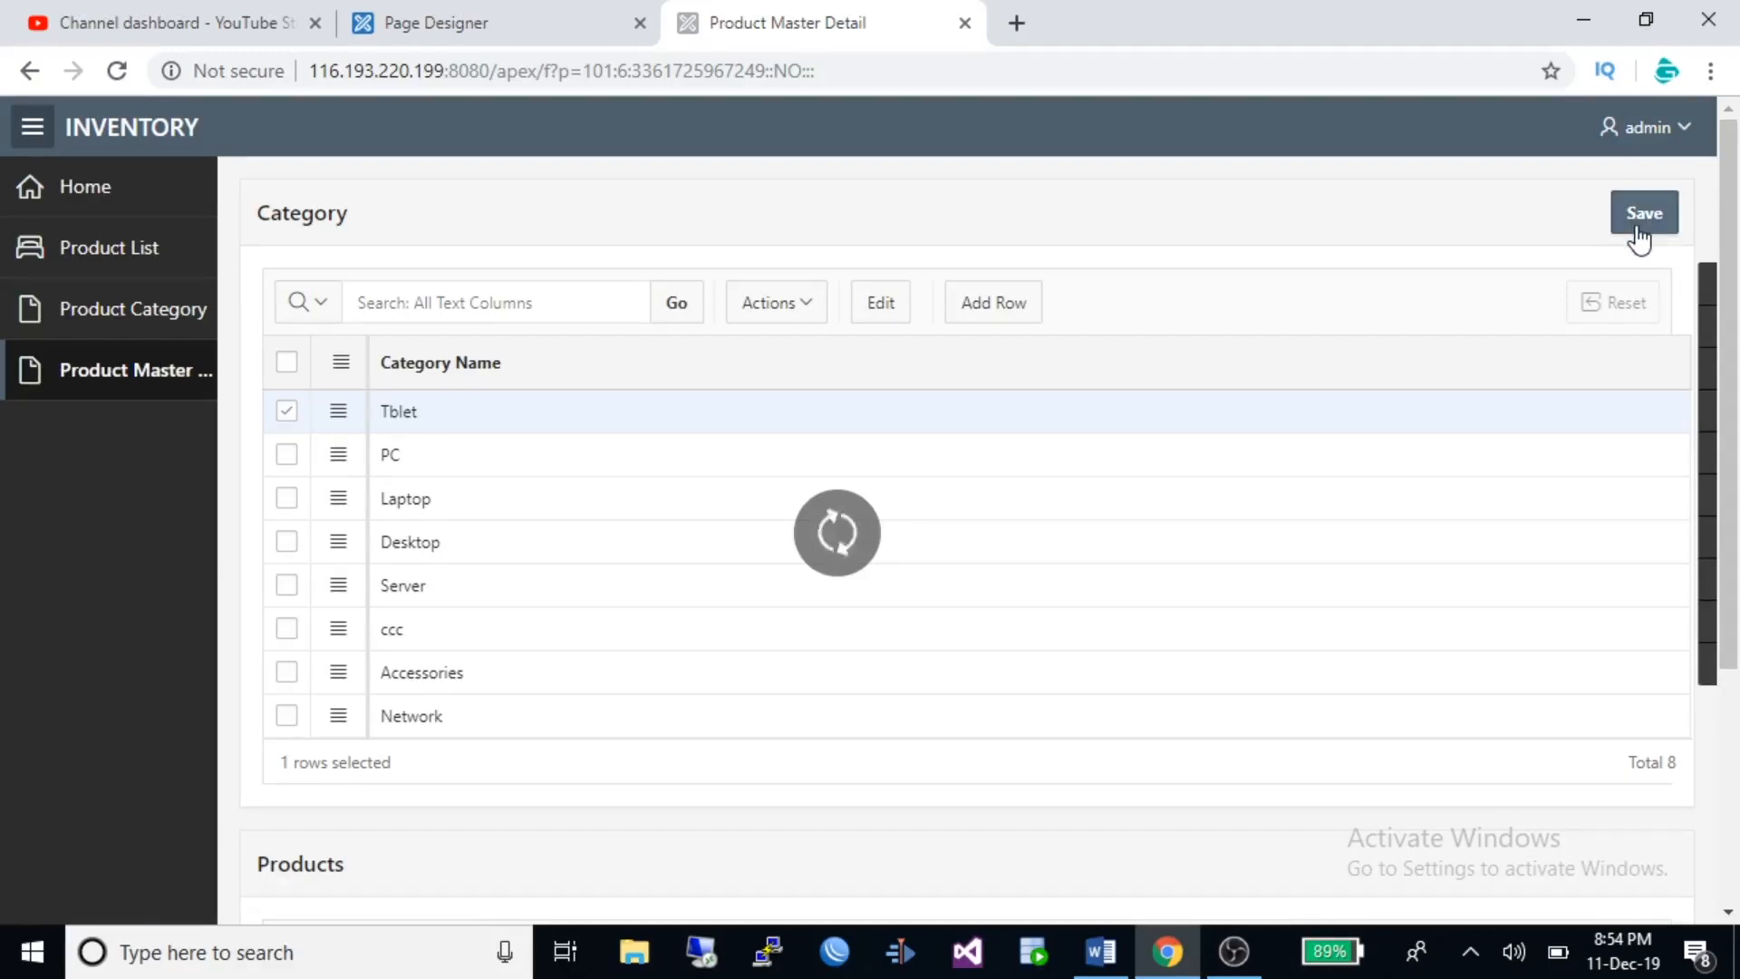
# Select the Network category again and check its saved rows in the Products region.
pyautogui.scroll(-4, 1412, 451)
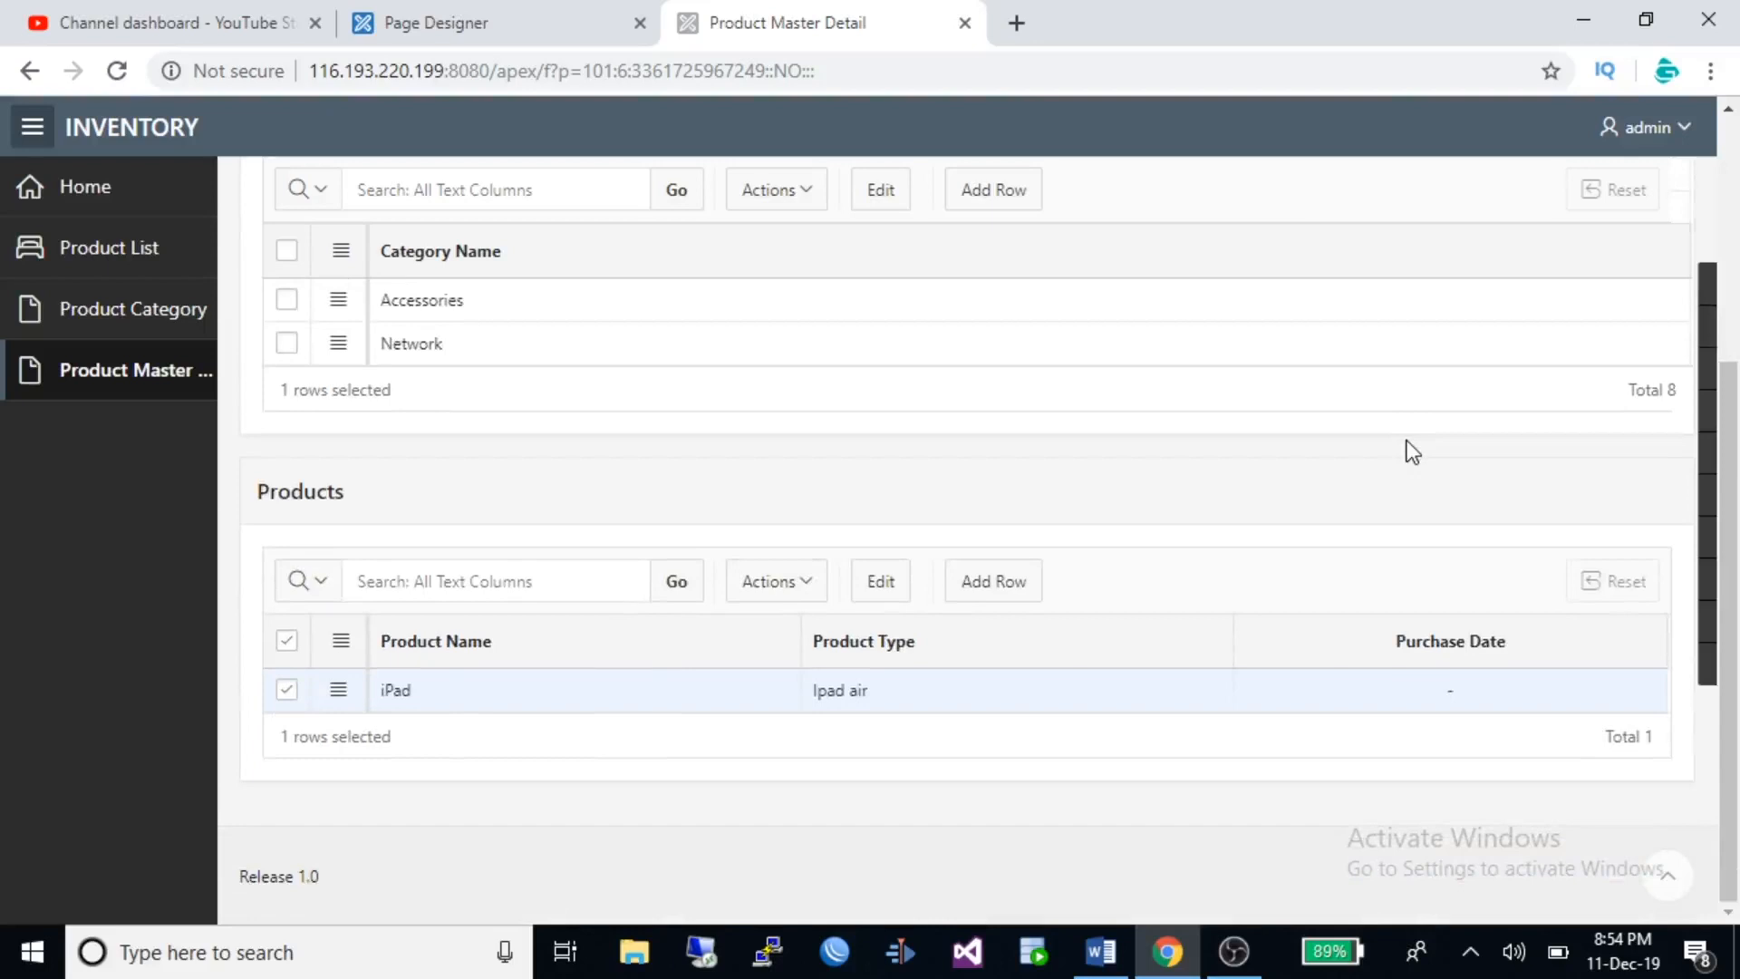
pyautogui.scroll(3, 1411, 451)
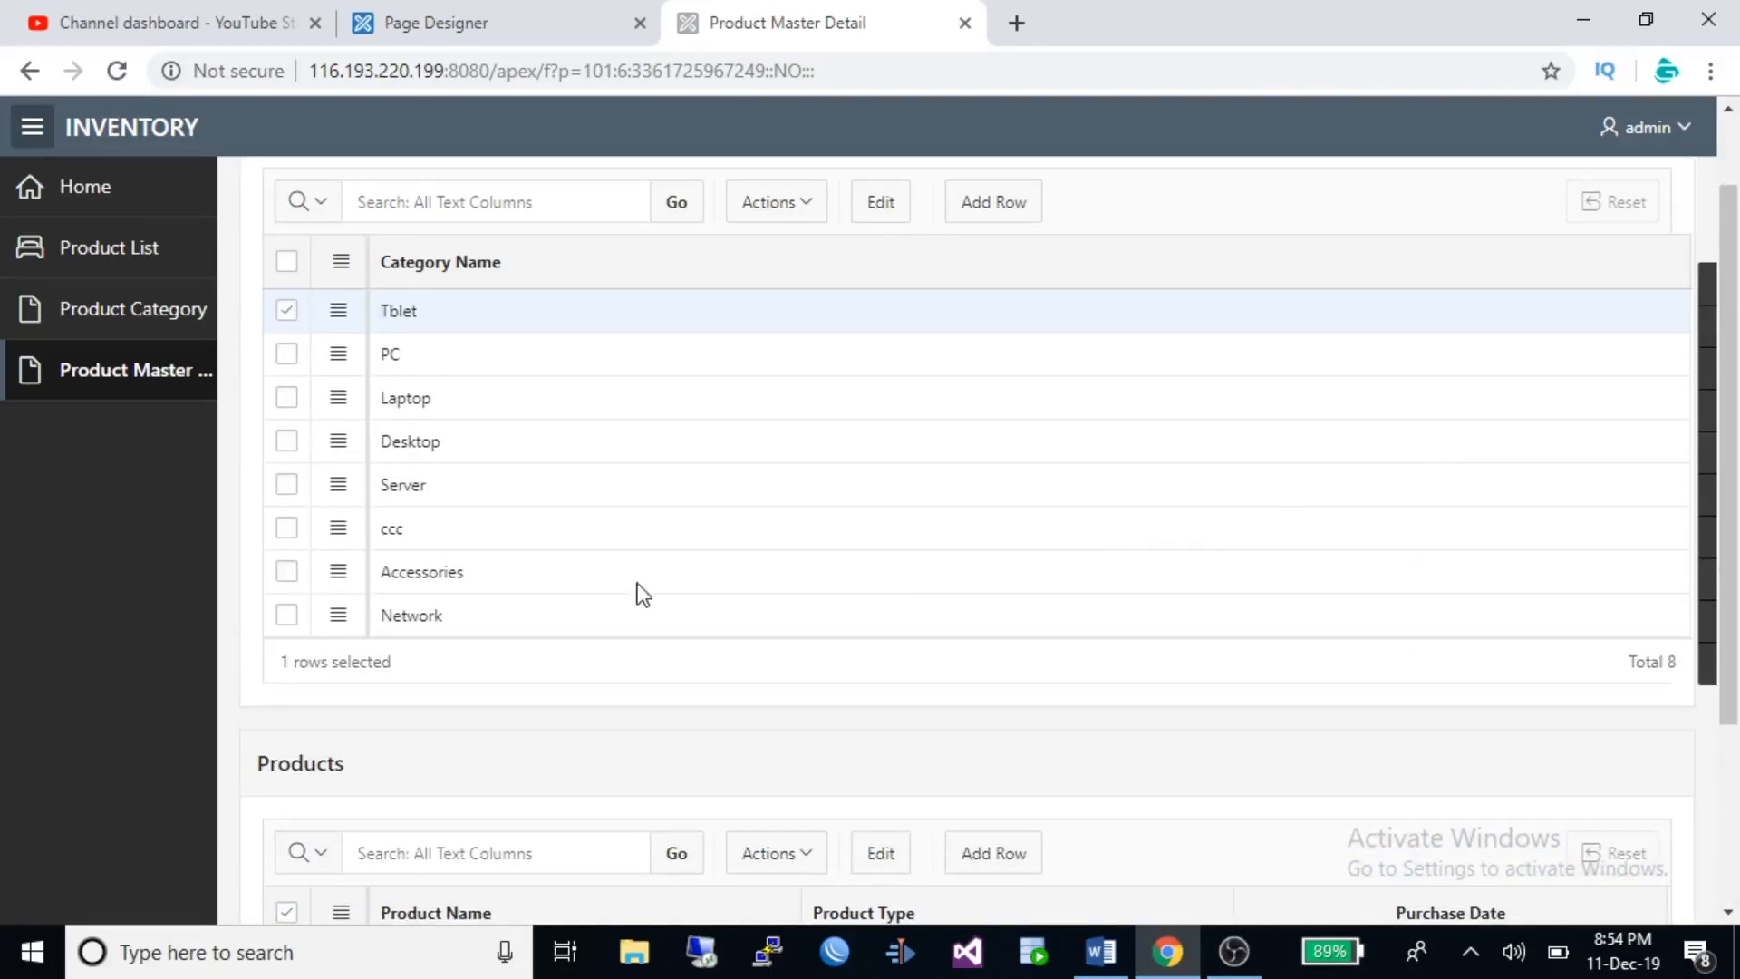
pyautogui.click(436, 626)
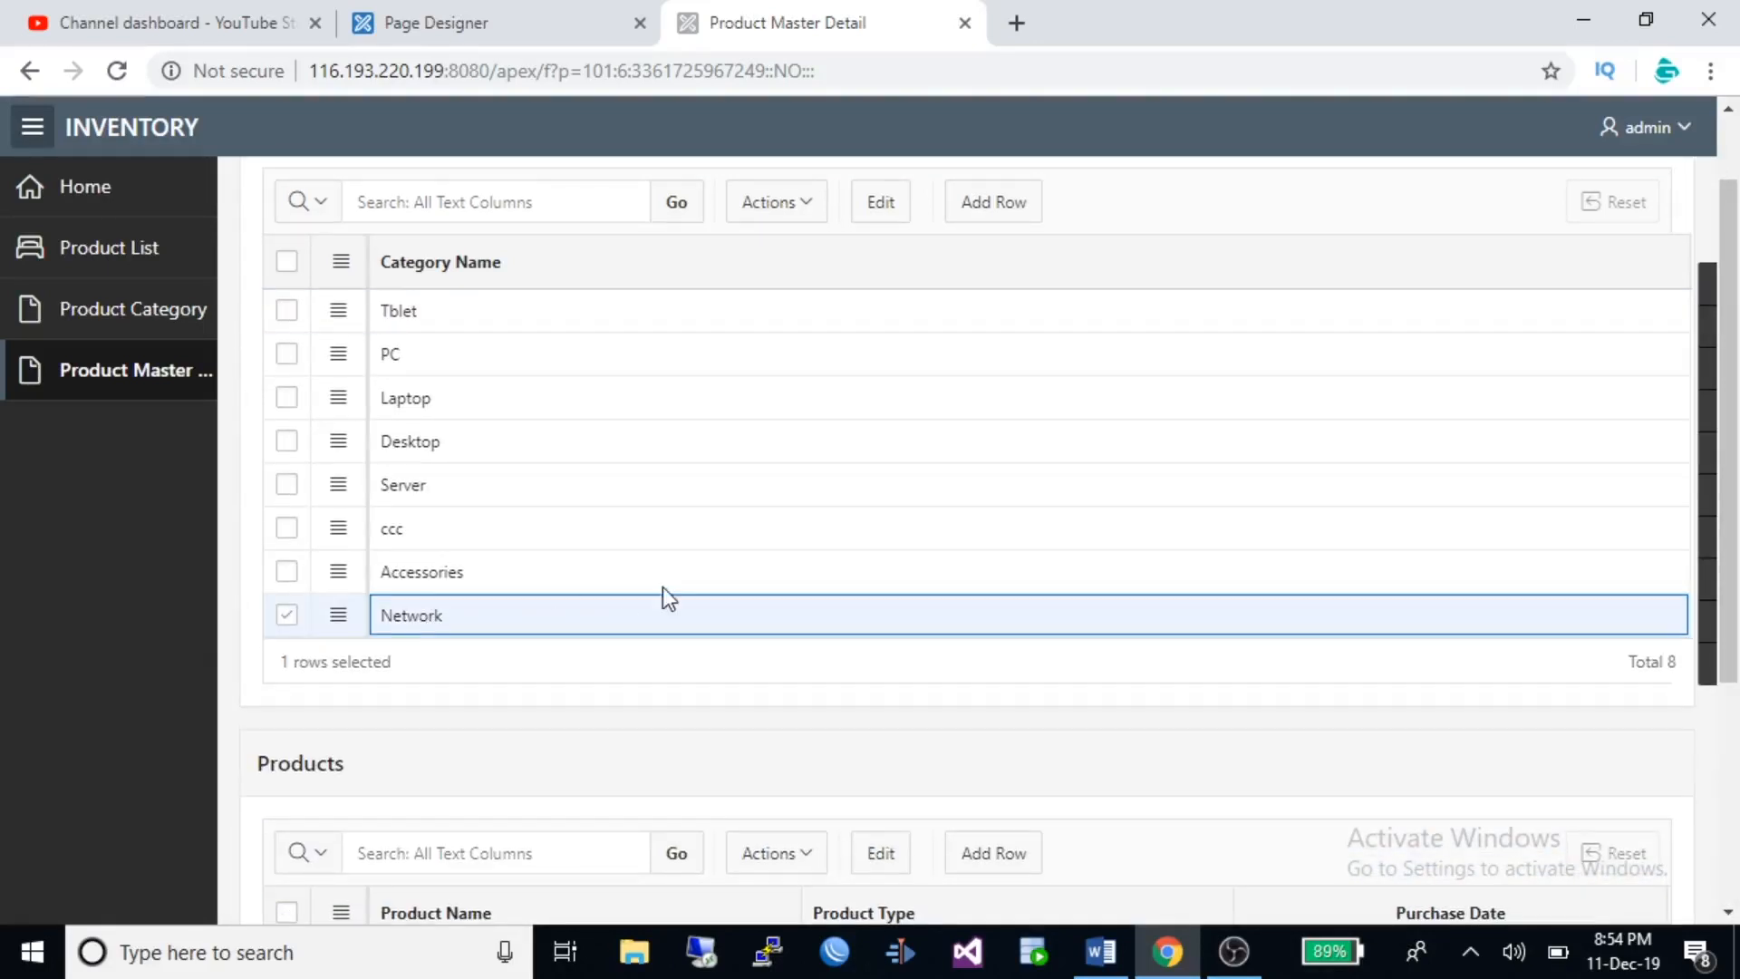
pyautogui.scroll(-4, 662, 589)
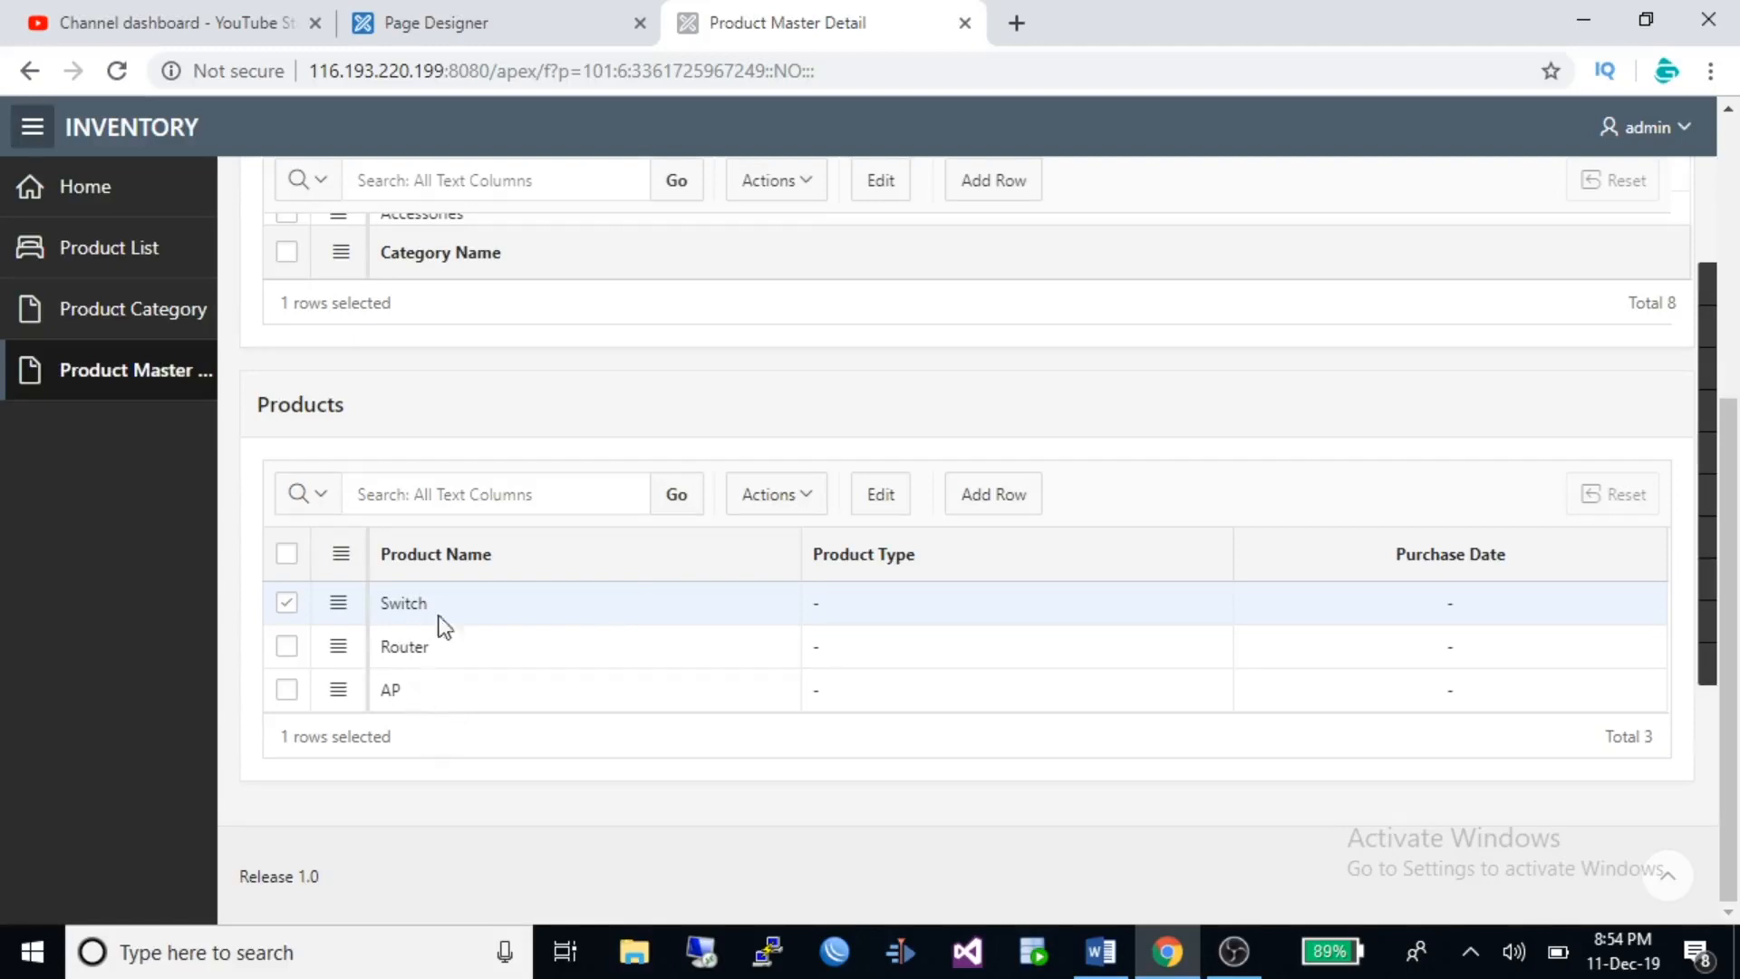